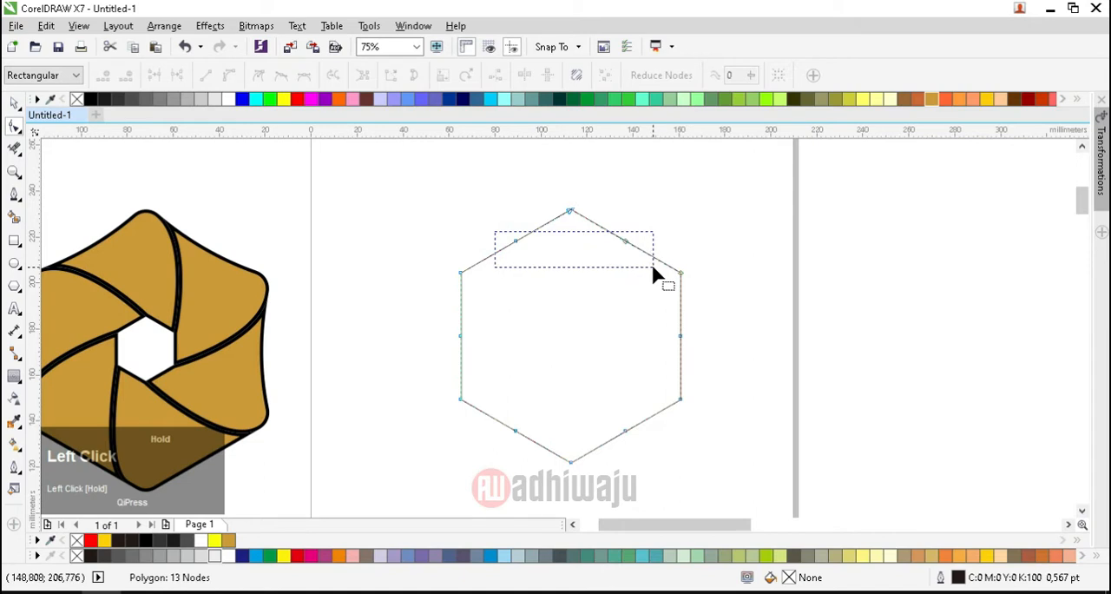
Step: Delete the hexagon's mid-edge nodes and convert the polygon to curves
key(Delete)
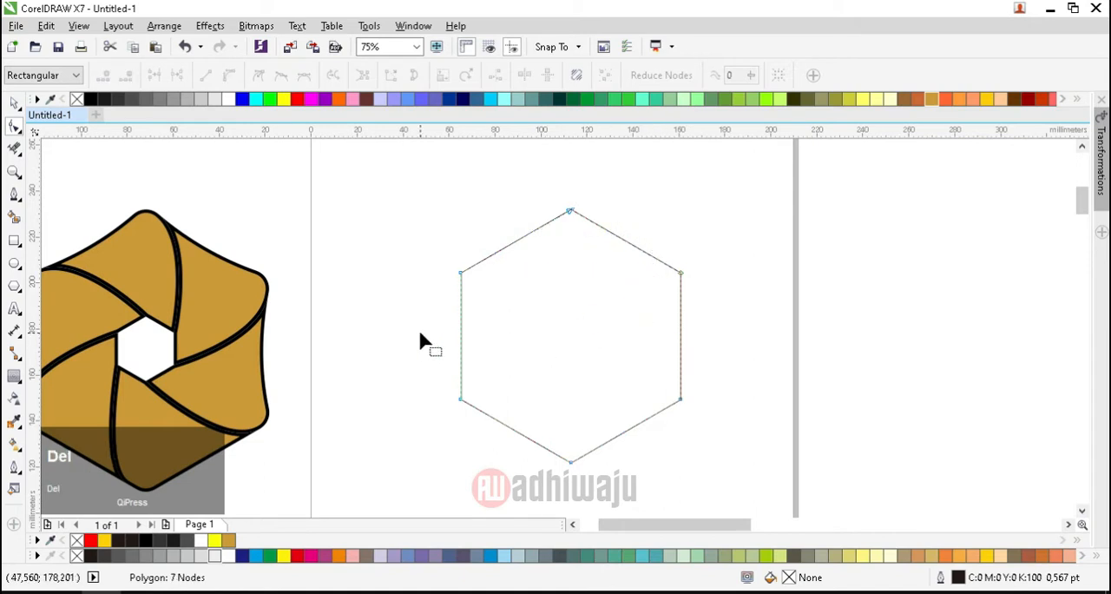
click(14, 103)
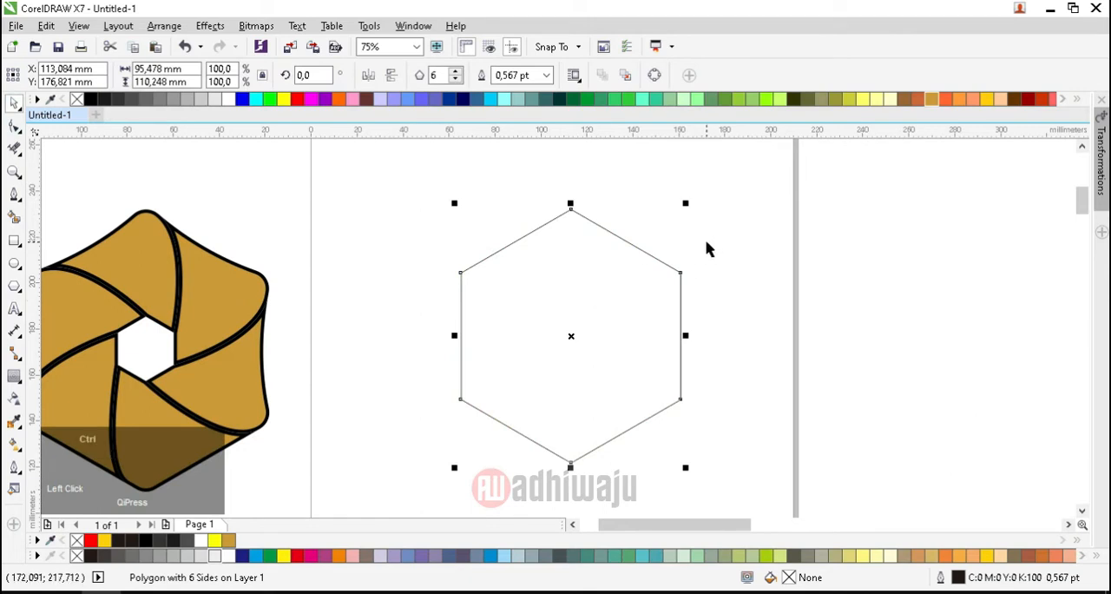
key(ctrl+q)
Step: Create a slightly smaller copy of the hexagon, scaled inward about the same centre
drag(686, 206, 680, 223)
right_click(680, 222)
Step: Convert the outer hexagon's two upper edges to curves and bend them inward until they touch the inner hexagon
click(14, 127)
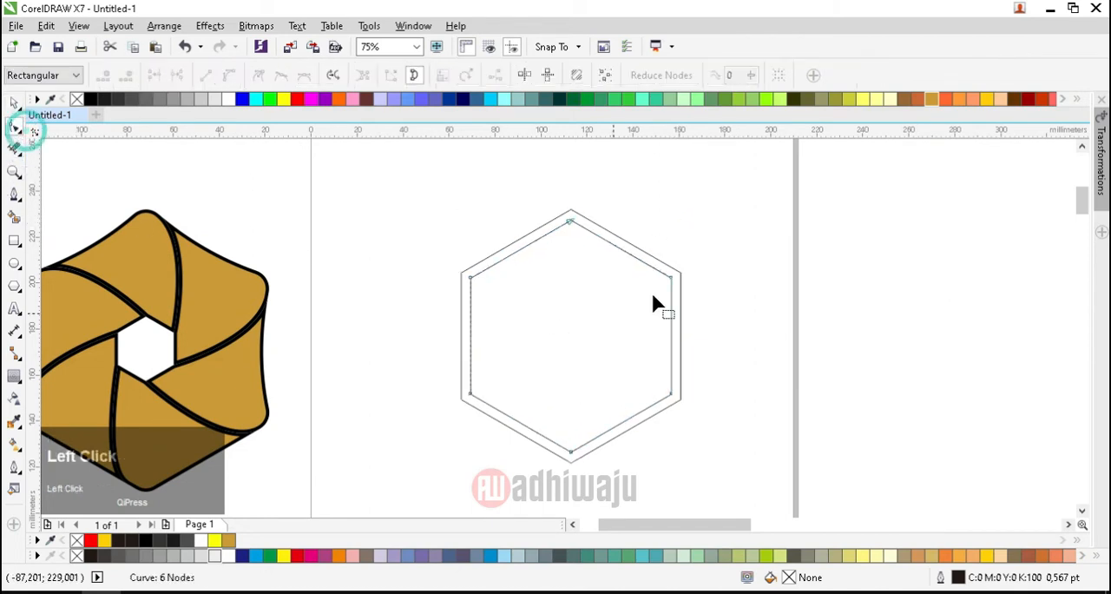
click(515, 241)
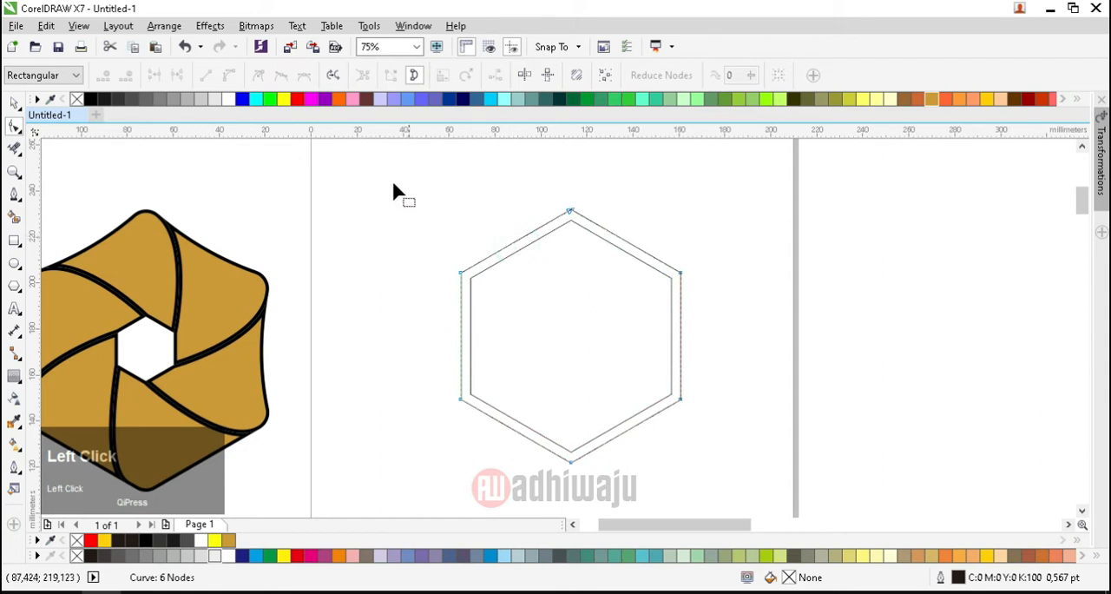
click(508, 246)
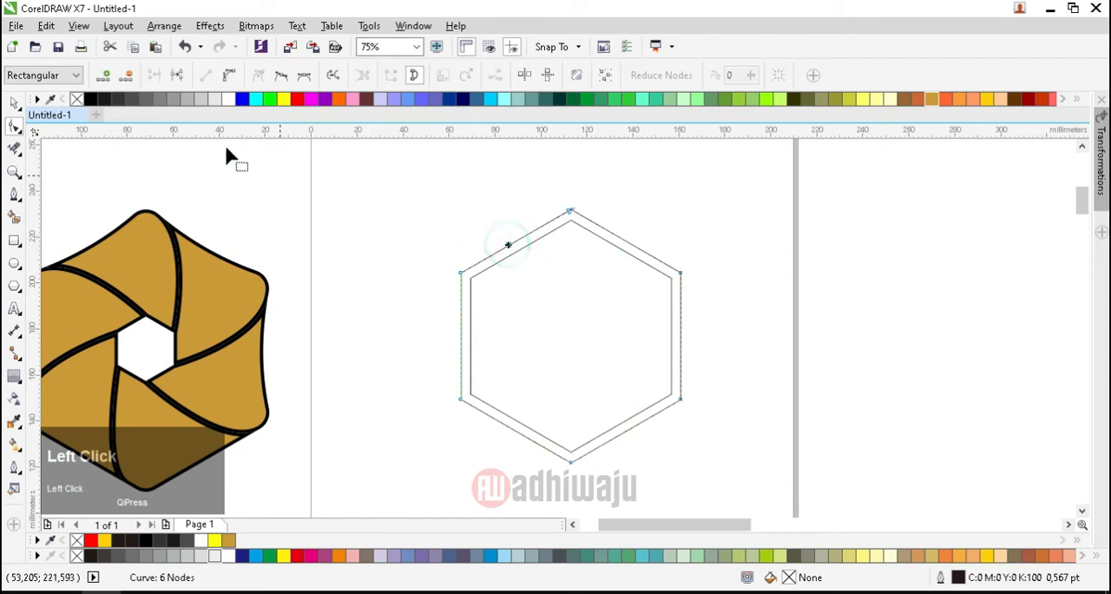
click(231, 77)
scroll(516, 238, up, 2)
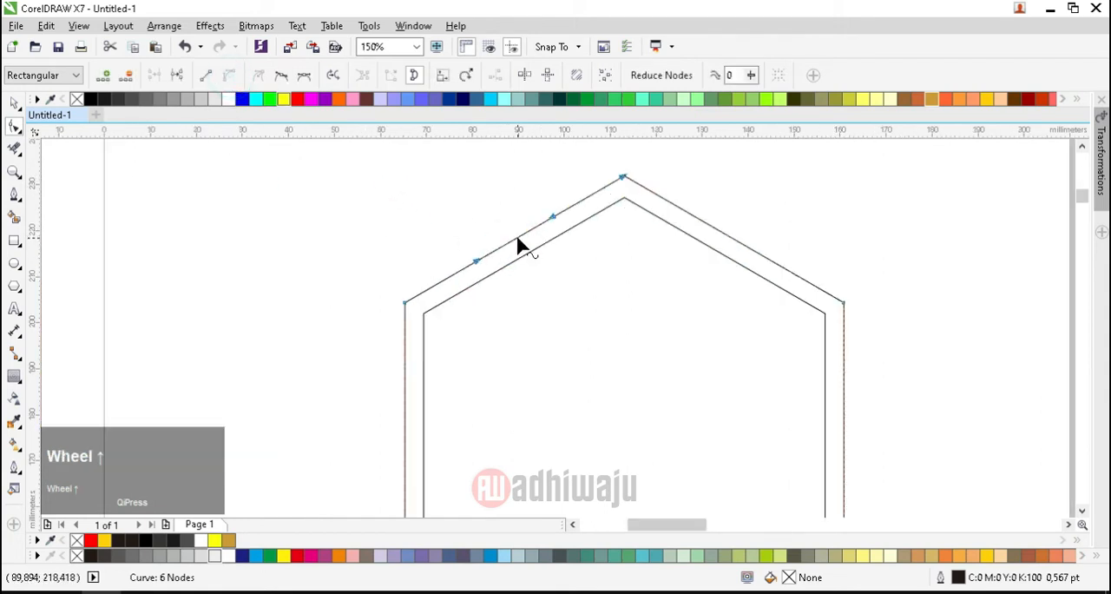
drag(516, 243, 530, 258)
click(713, 227)
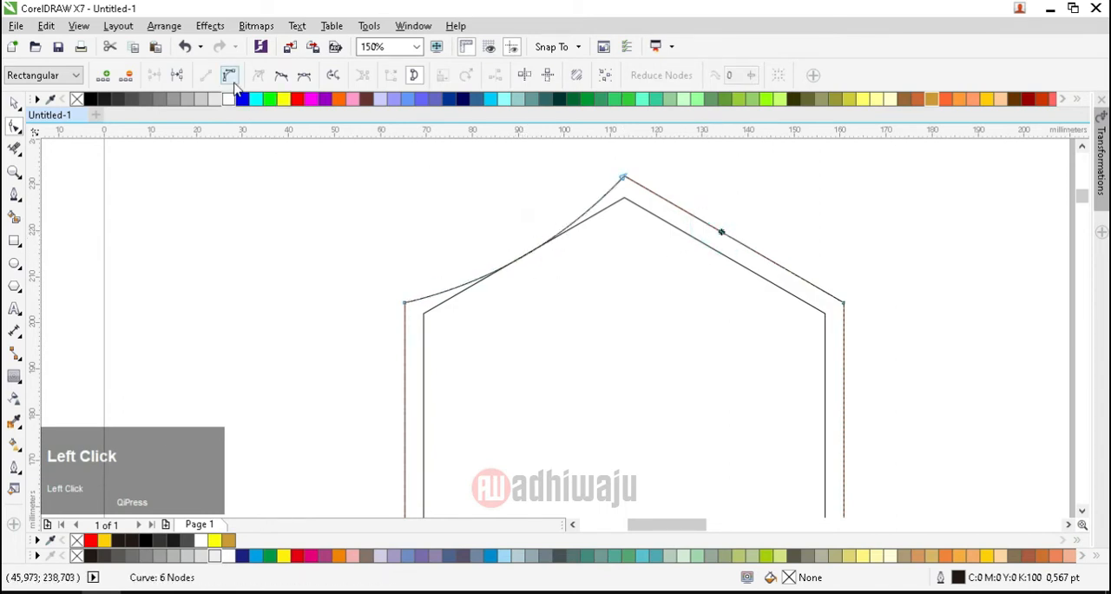
click(231, 76)
drag(732, 243, 729, 255)
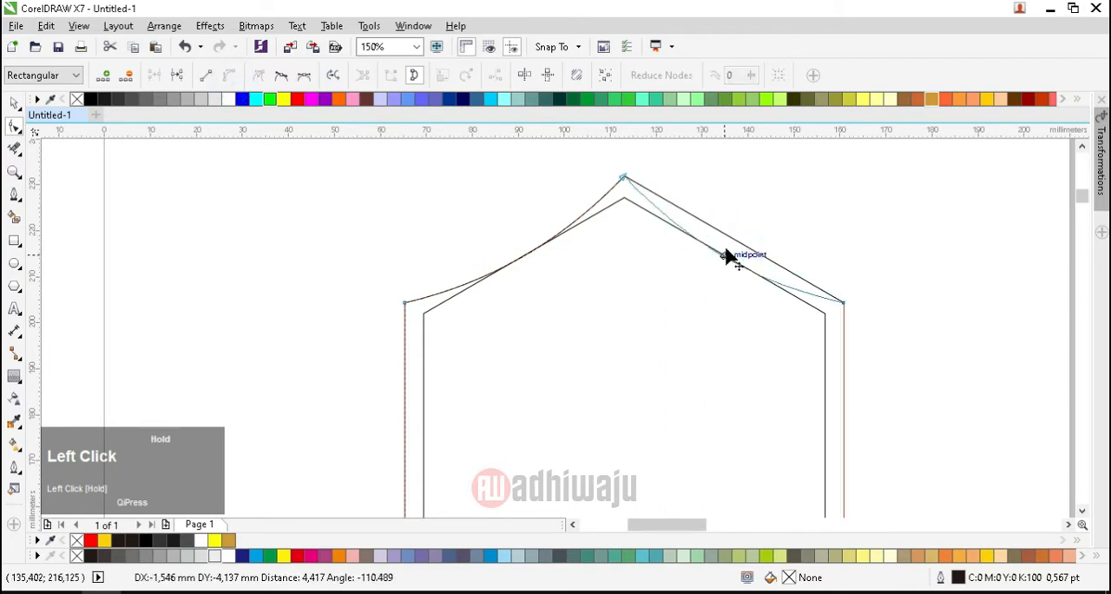
Step: Convert the outer hexagon's two vertical side edges to curves and bend them inward to meet the inner hexagon
click(405, 418)
click(229, 72)
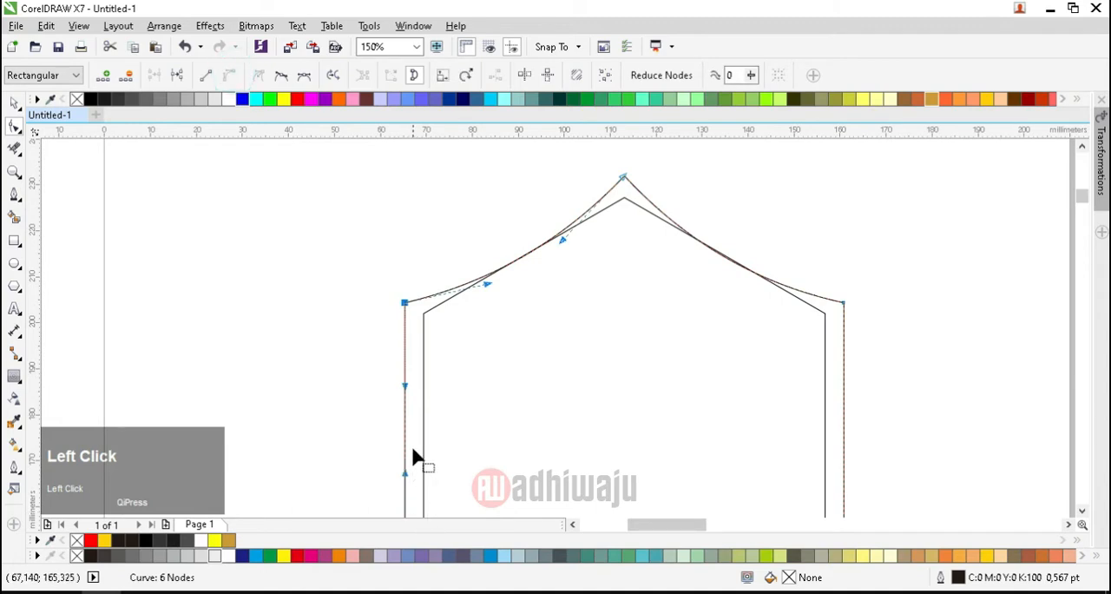
drag(405, 443, 423, 442)
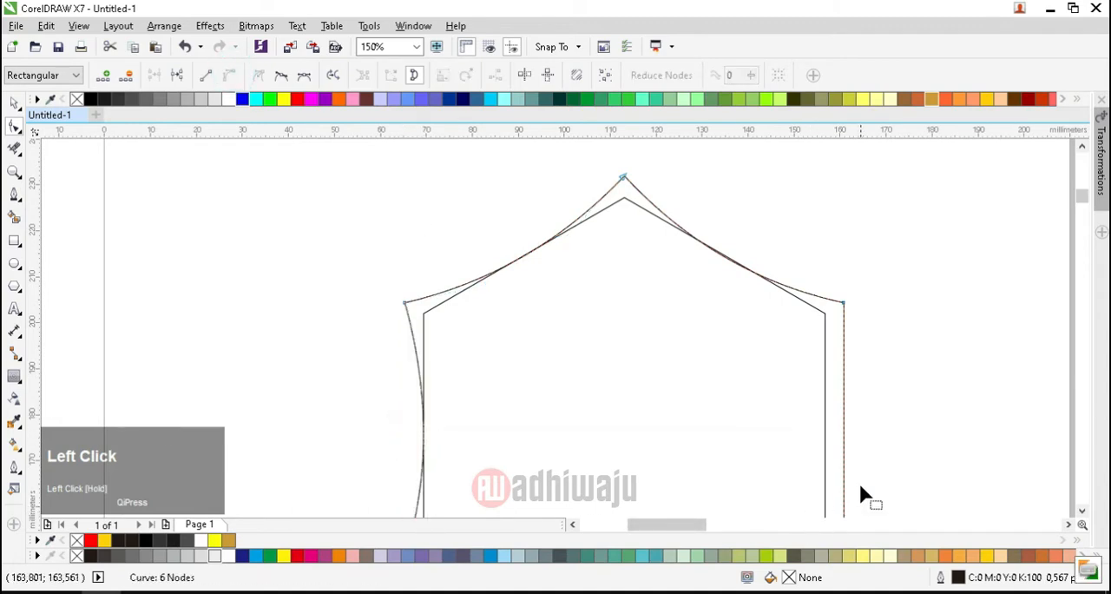
click(843, 462)
click(228, 75)
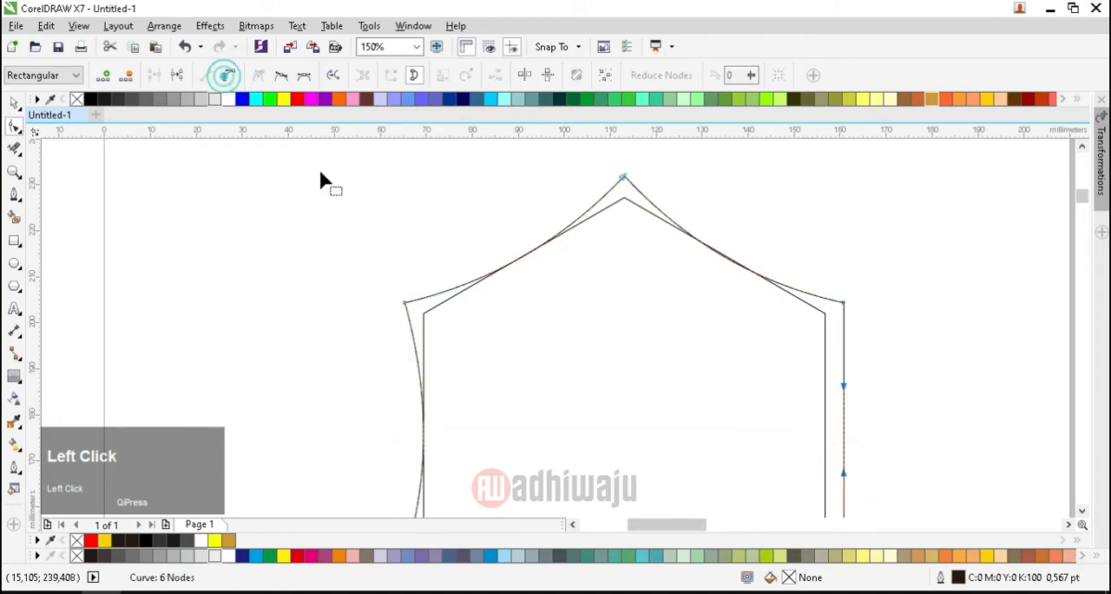
drag(844, 432, 828, 431)
Step: Convert the outer hexagon's lower-right edge to a curve and bend it inward to the inner hexagon's edge
scroll(580, 342, down, 2)
scroll(608, 398, up, 2)
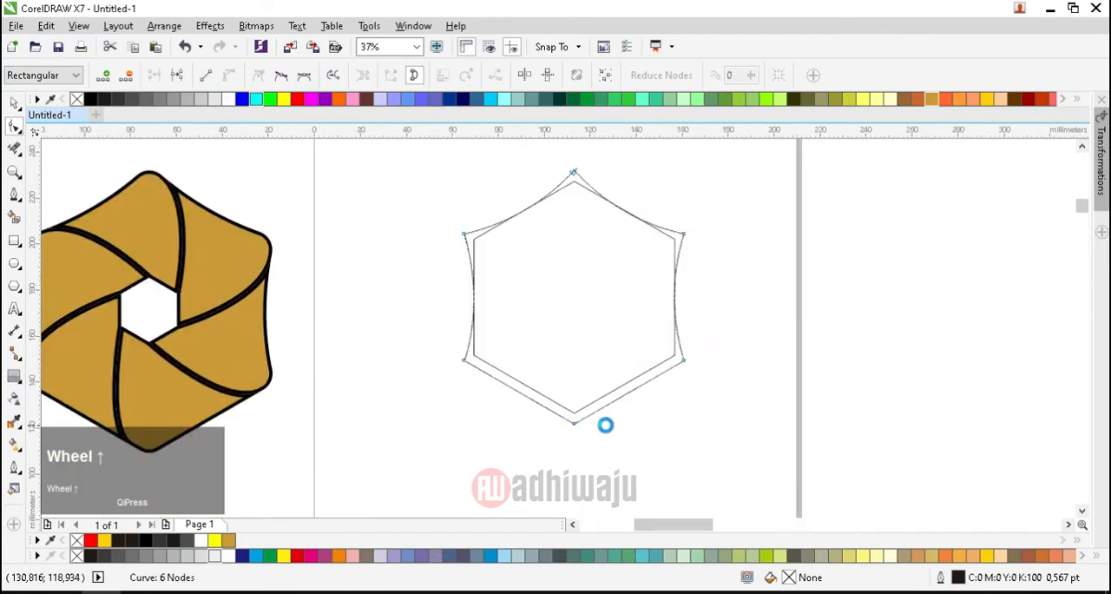
click(640, 365)
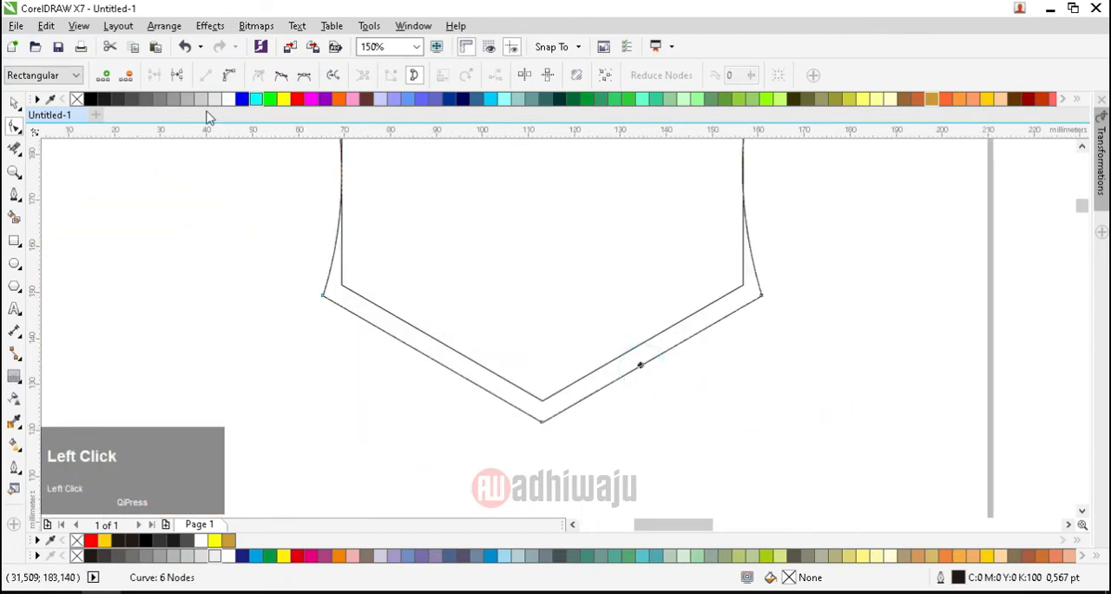
click(234, 78)
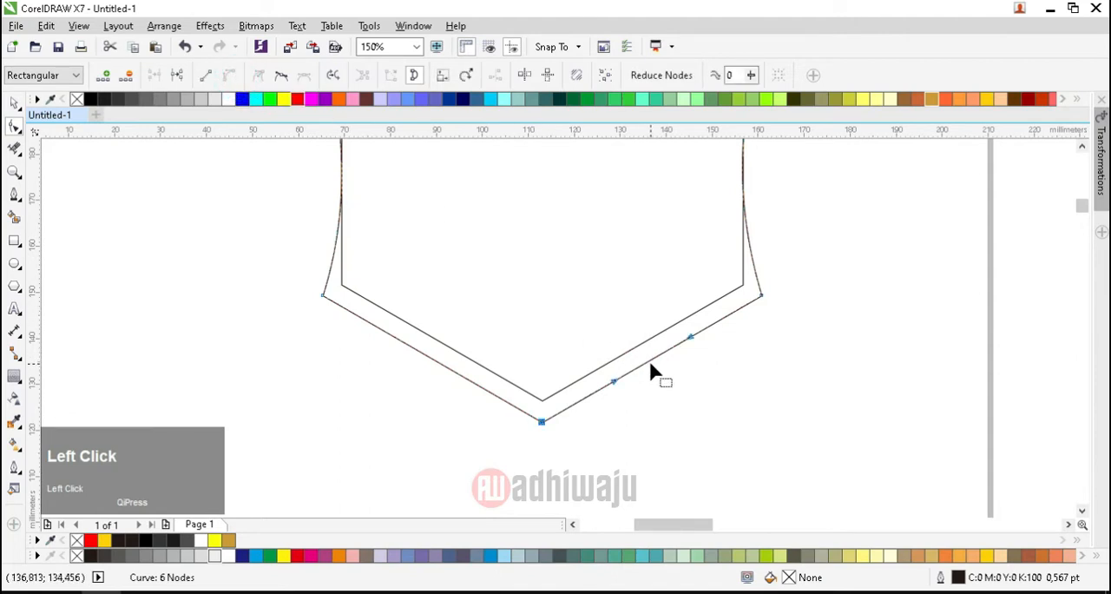
mouse_move(649, 365)
mouse_down()
mouse_move(628, 335)
mouse_move(641, 359)
mouse_up()
scroll(638, 352, up, 2)
scroll(636, 352, up, 2)
scroll(713, 343, down, 4)
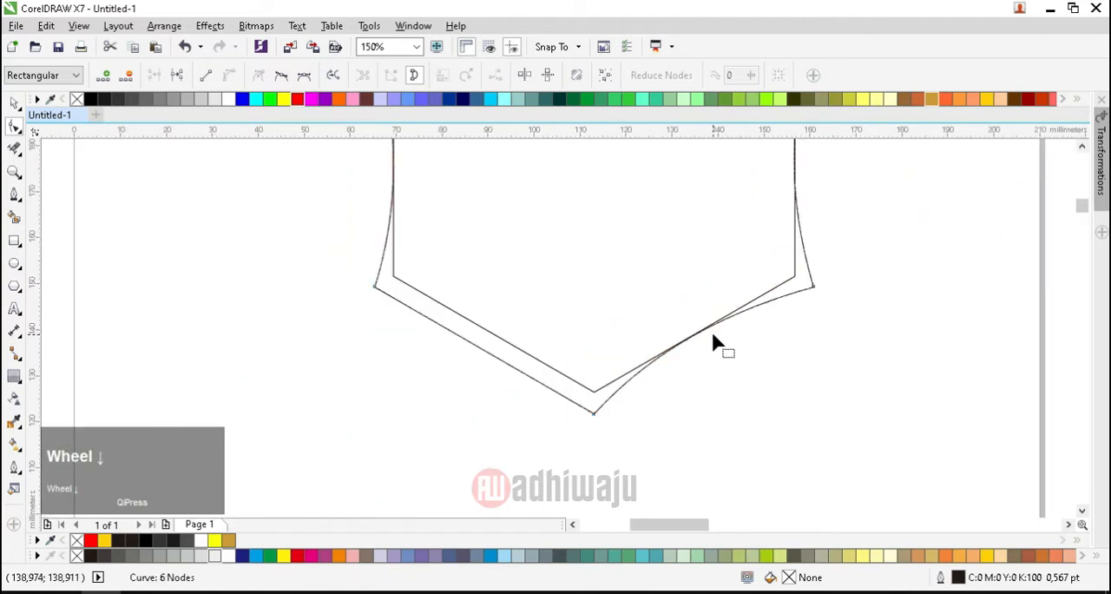
Step: Convert the outer hexagon's lower-left edge to a curve and bend it inward to touch the inner hexagon
click(478, 352)
click(230, 75)
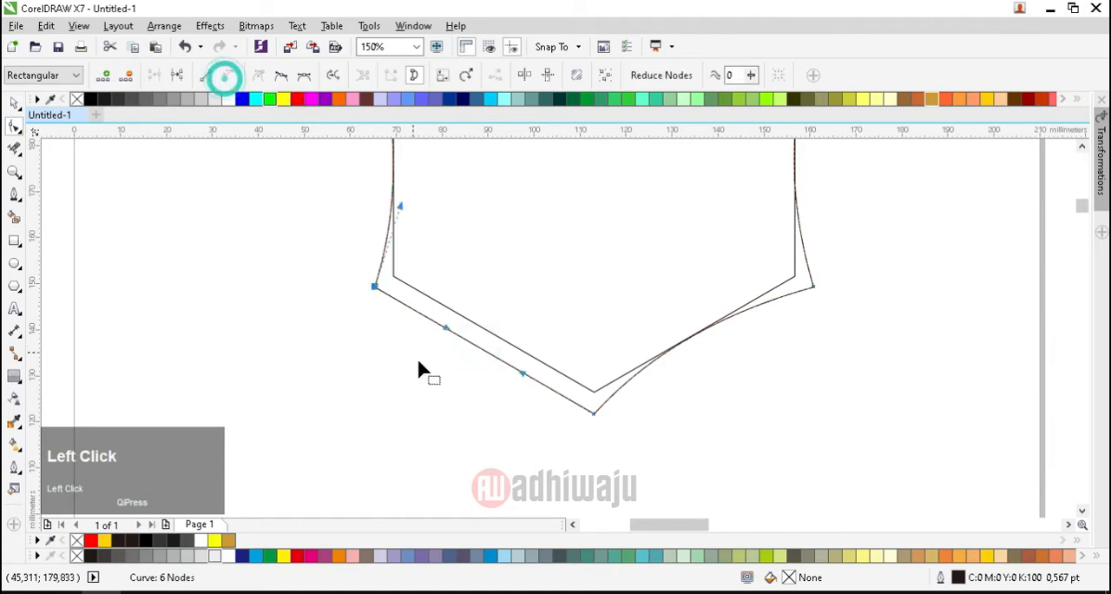
scroll(465, 359, up, 1)
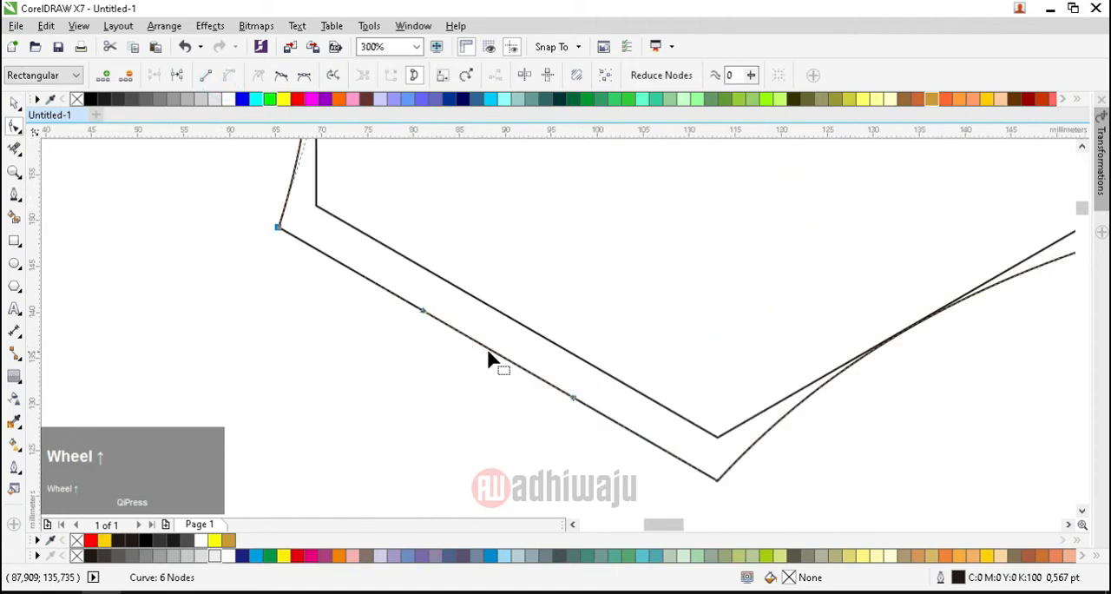
drag(491, 358, 507, 320)
scroll(507, 320, up, 1)
scroll(498, 343, down, 2)
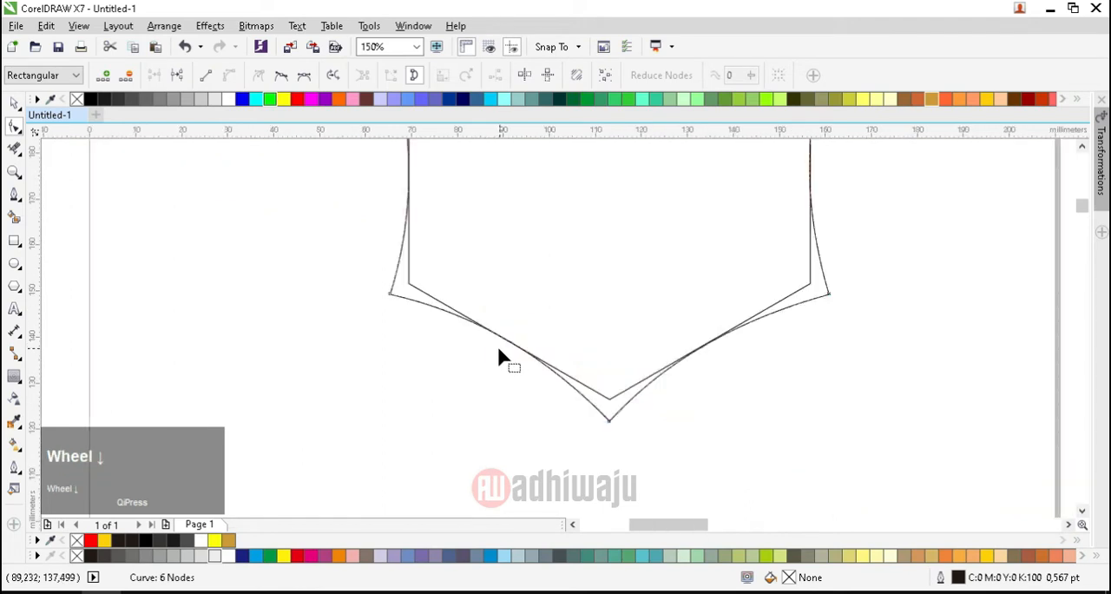
scroll(497, 343, up, 2)
click(15, 103)
scroll(386, 405, down, 3)
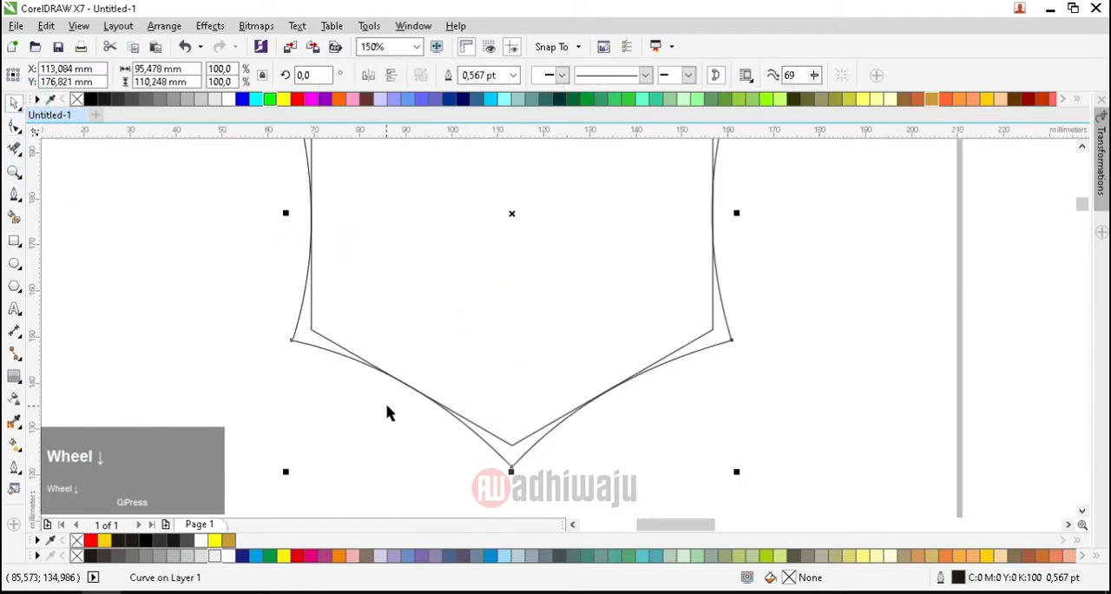
Step: Scale the inner hexagon down about its centre to about 24.7 by 28.5 mm
click(650, 315)
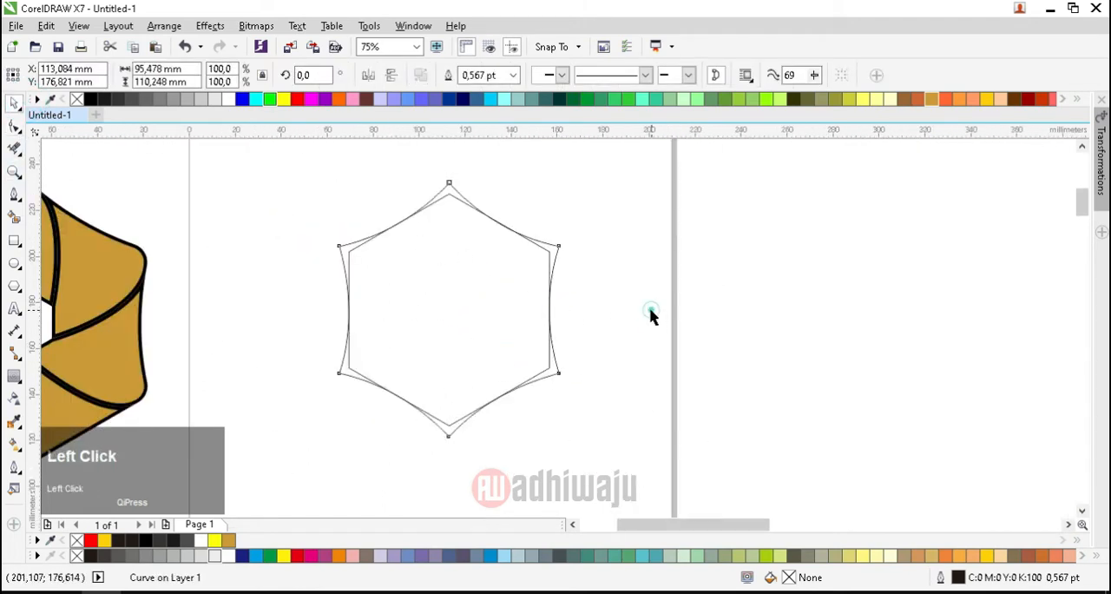
click(498, 303)
shift+drag(555, 188, 535, 272)
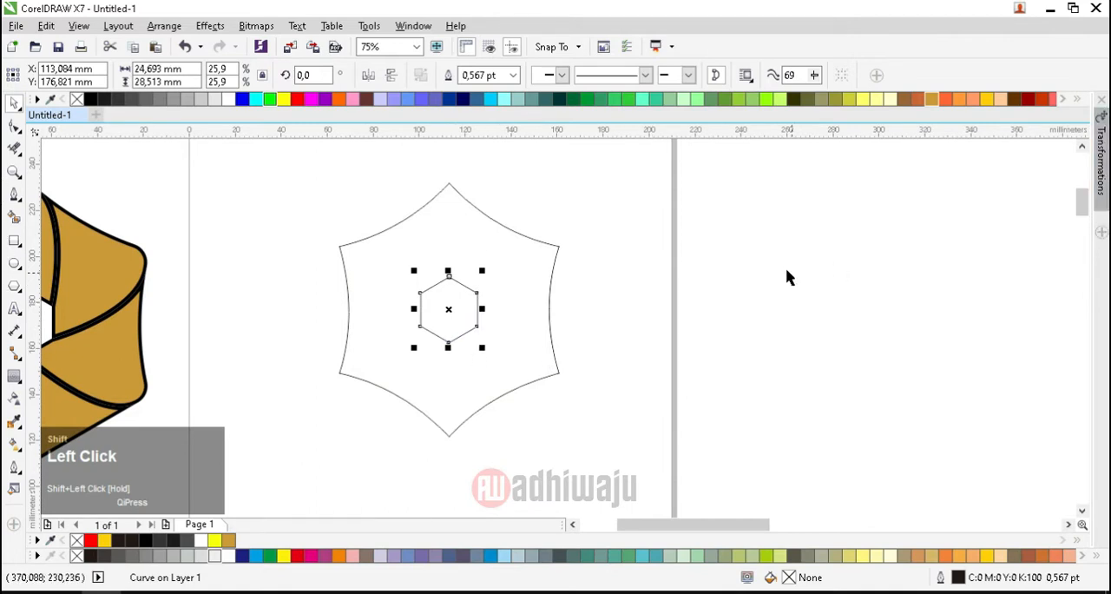
Step: Round all corners of the outer curved hexagon with a 7 mm fillet
click(1101, 101)
click(984, 235)
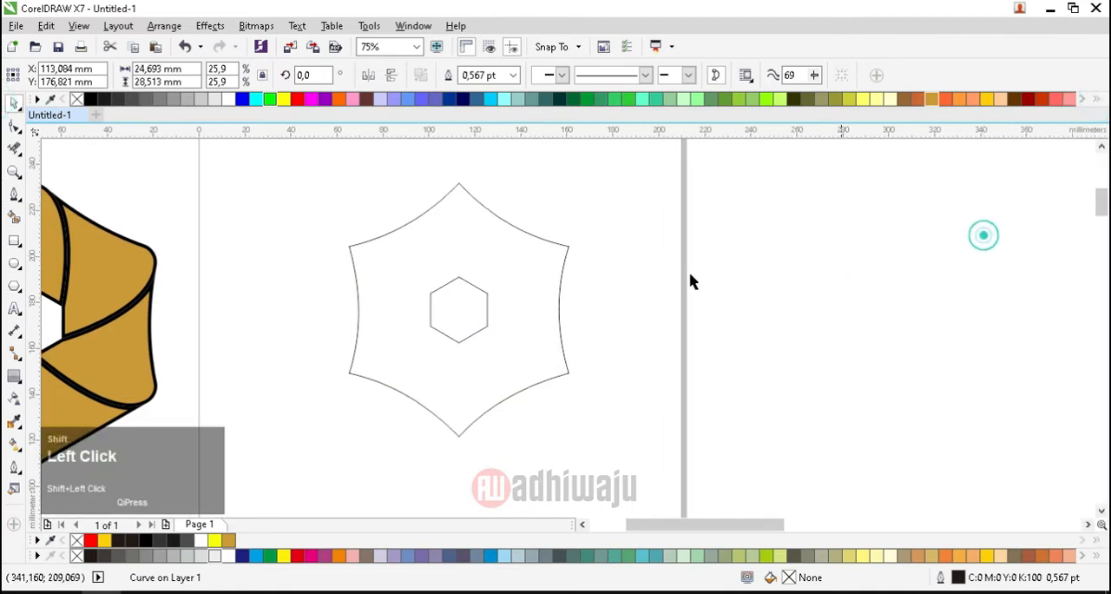
click(457, 274)
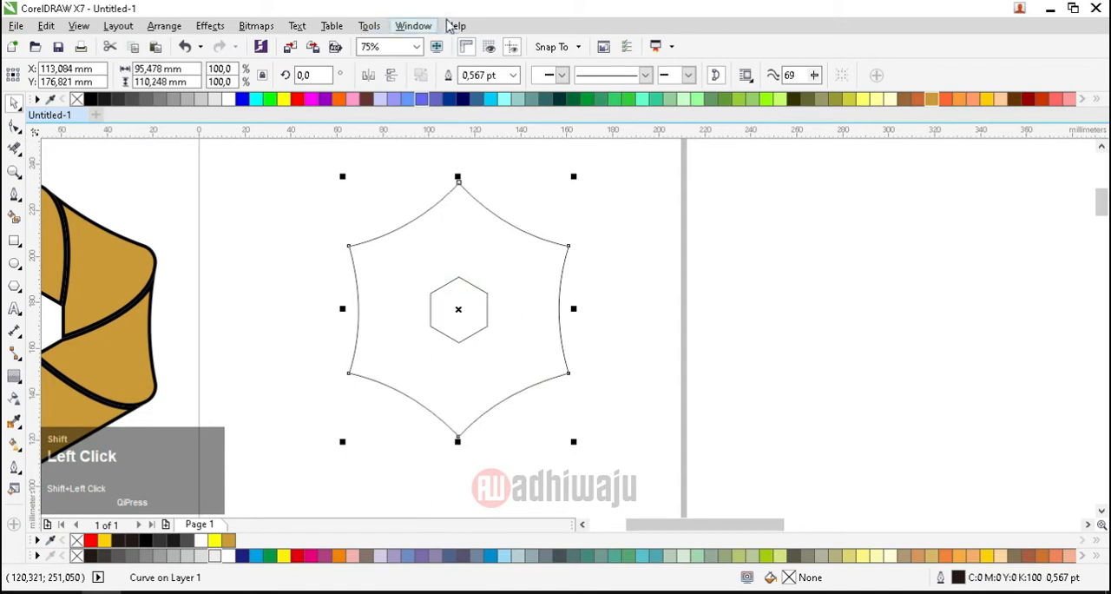
click(412, 26)
mouse_move(498, 242)
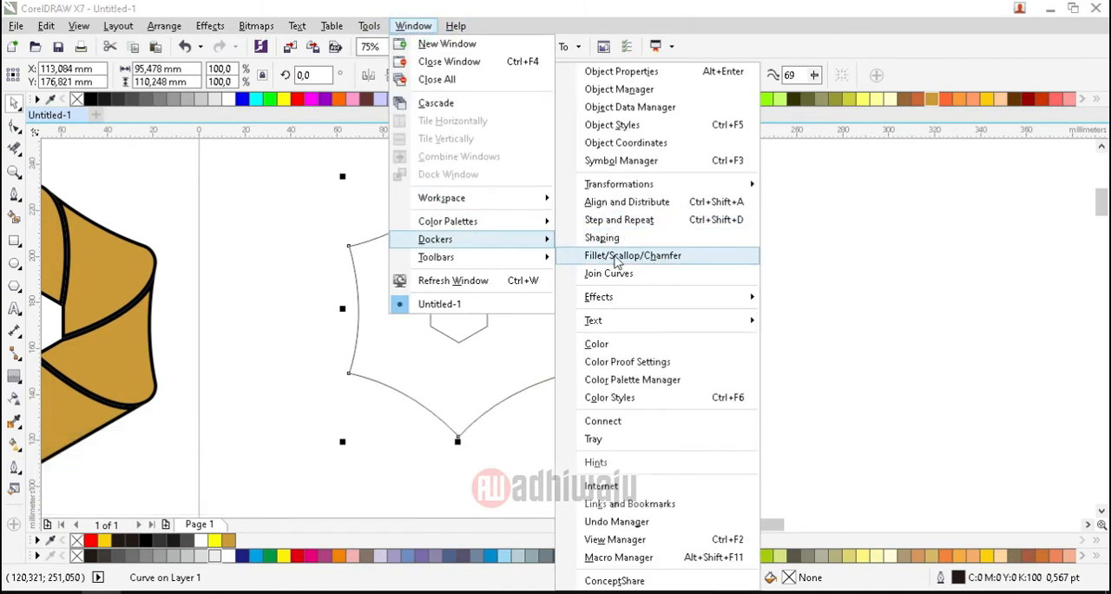
shift+click(617, 257)
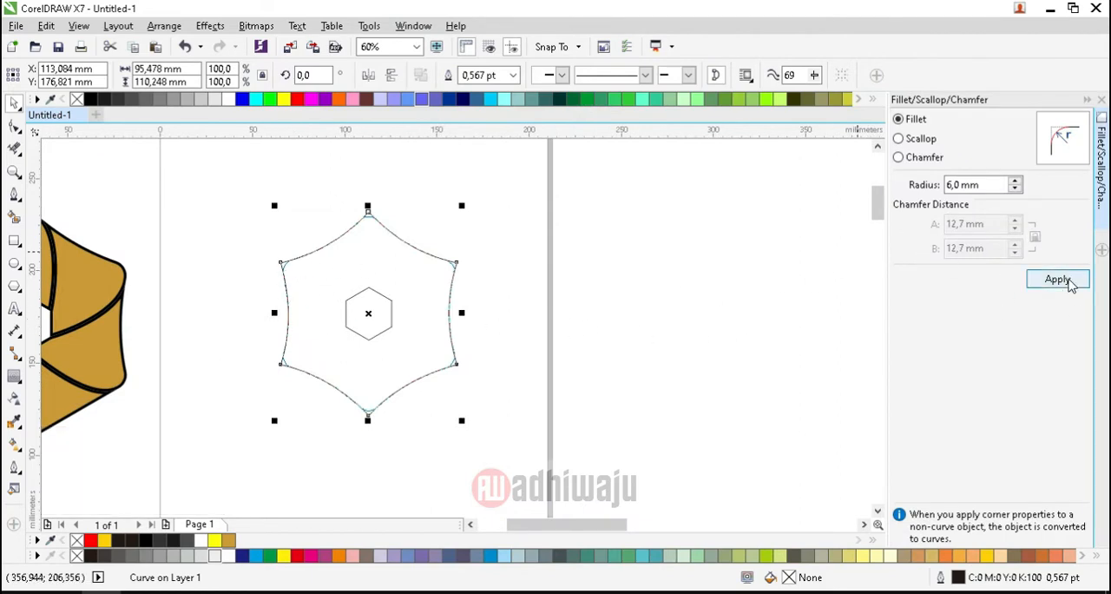
drag(990, 186, 923, 193)
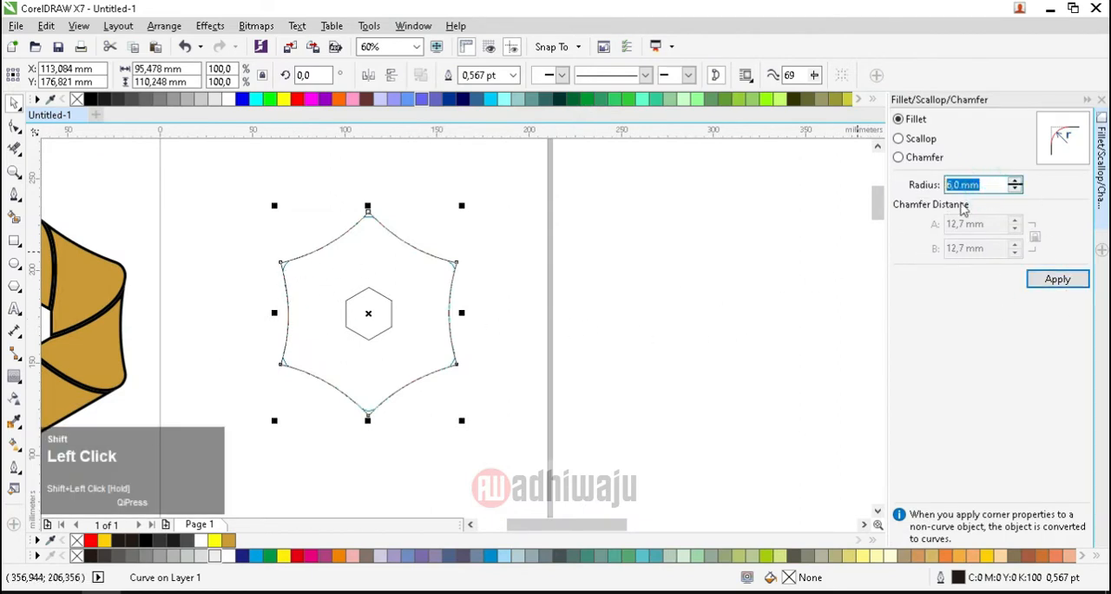
text(7)
click(1075, 237)
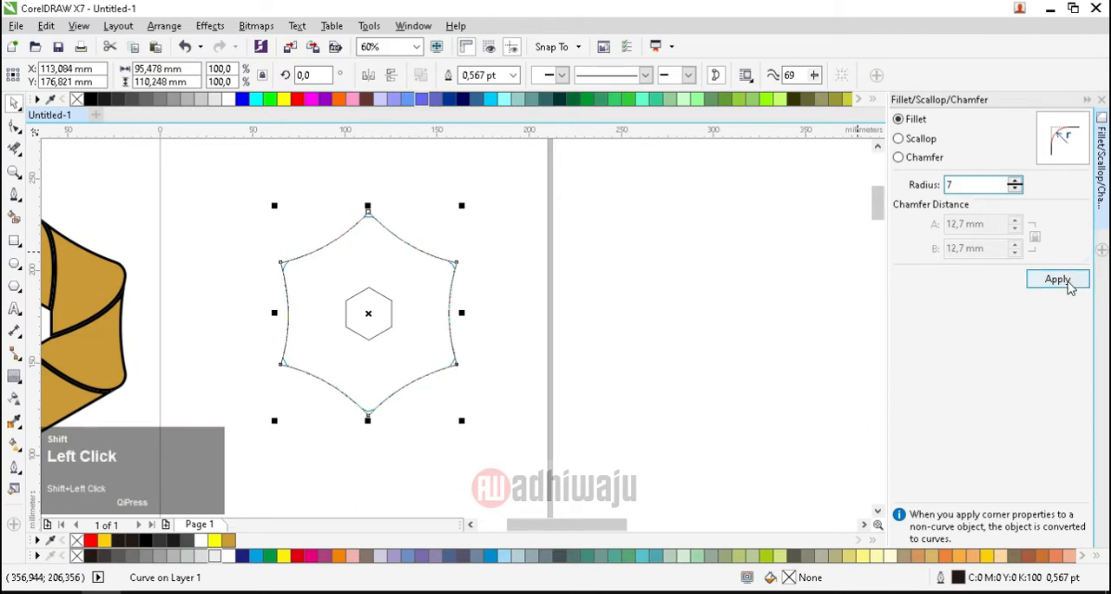
click(1061, 277)
shift+click(410, 228)
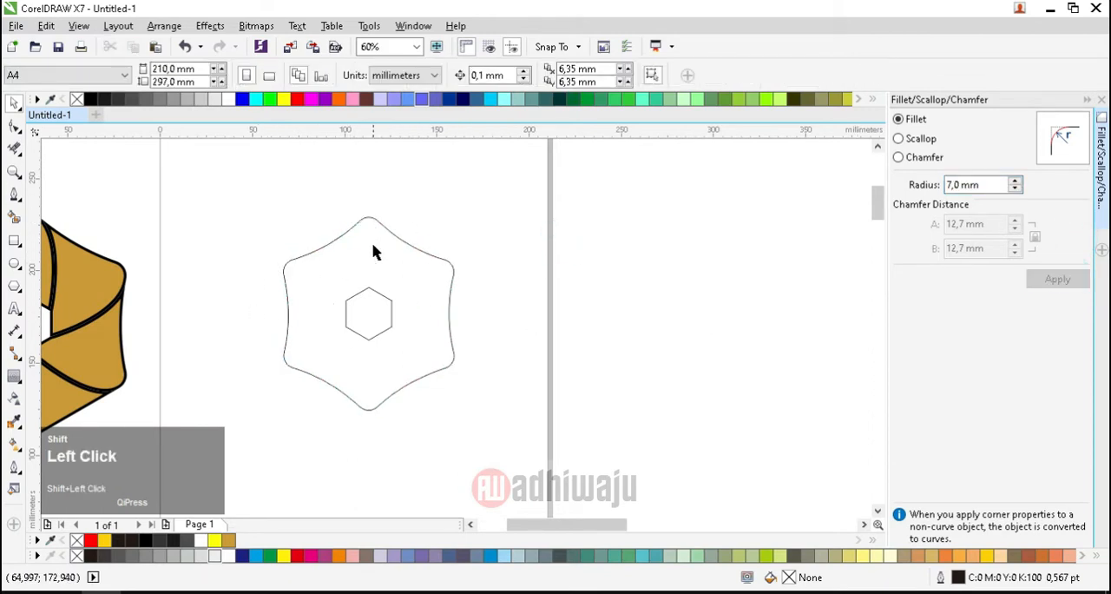
Step: Draw a Pen line from inside the inner hexagon through its upper-right vertex to the outer outline beside the top corner, spanning about 7 by 46 mm
scroll(477, 258, up, 2)
scroll(477, 258, down, 2)
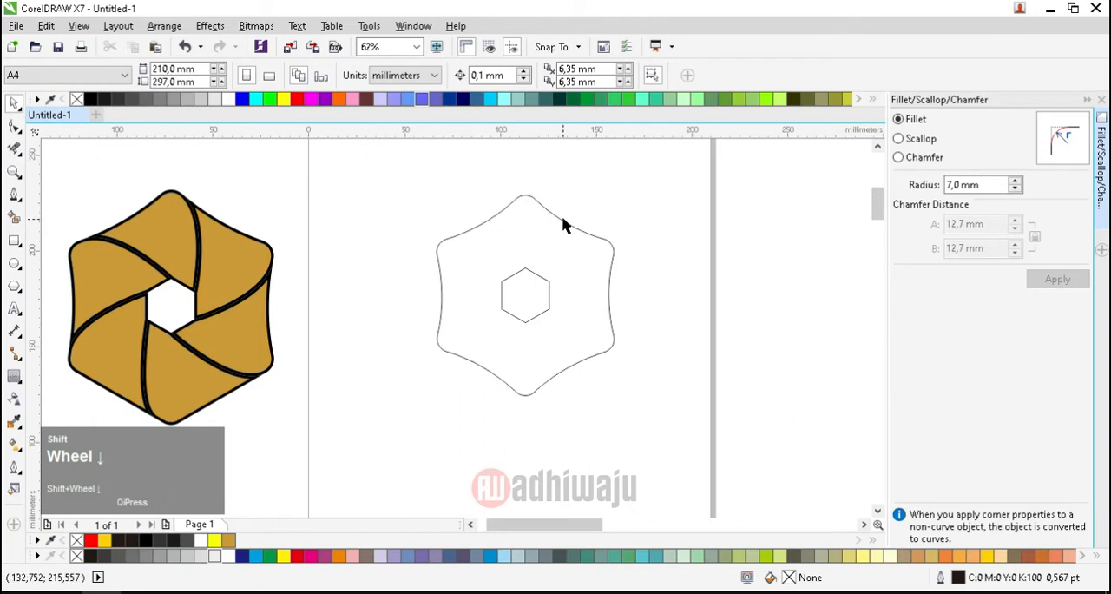
scroll(560, 225, down, 2)
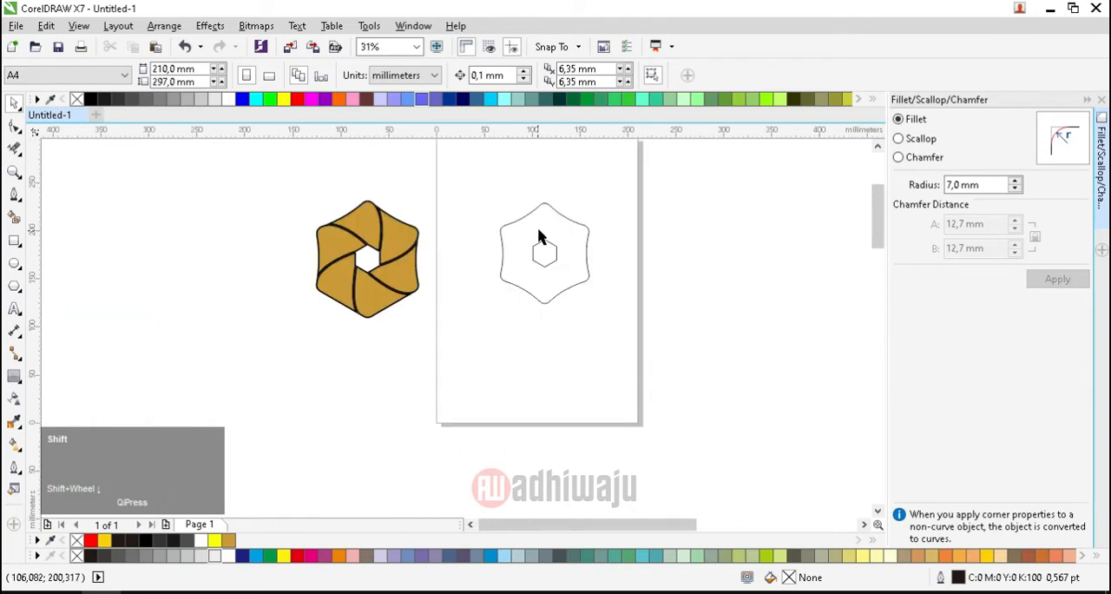
scroll(539, 236, up, 2)
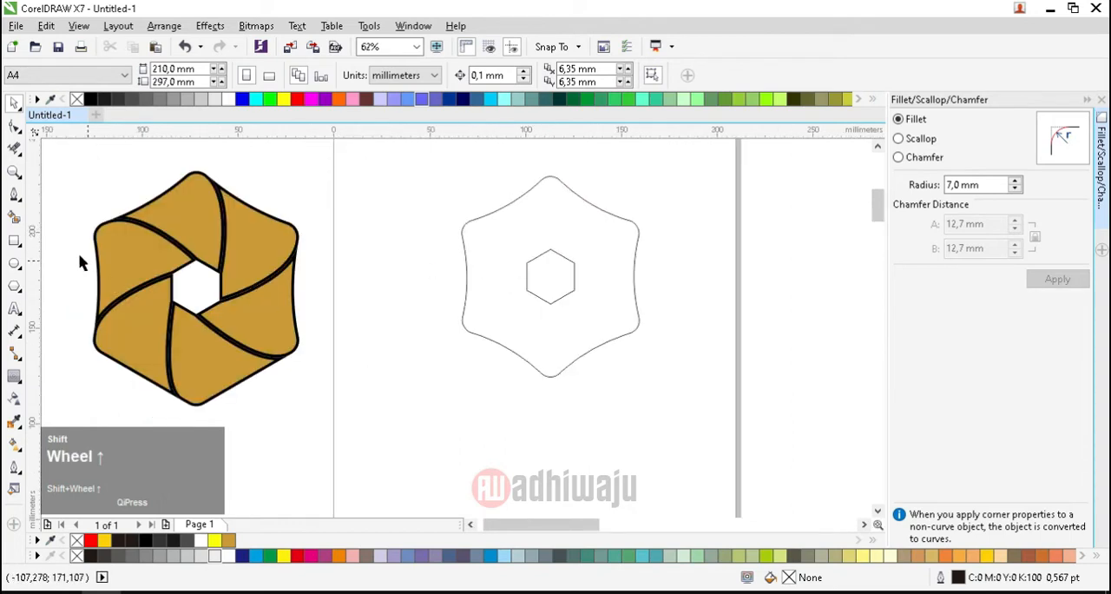
shift+click(24, 199)
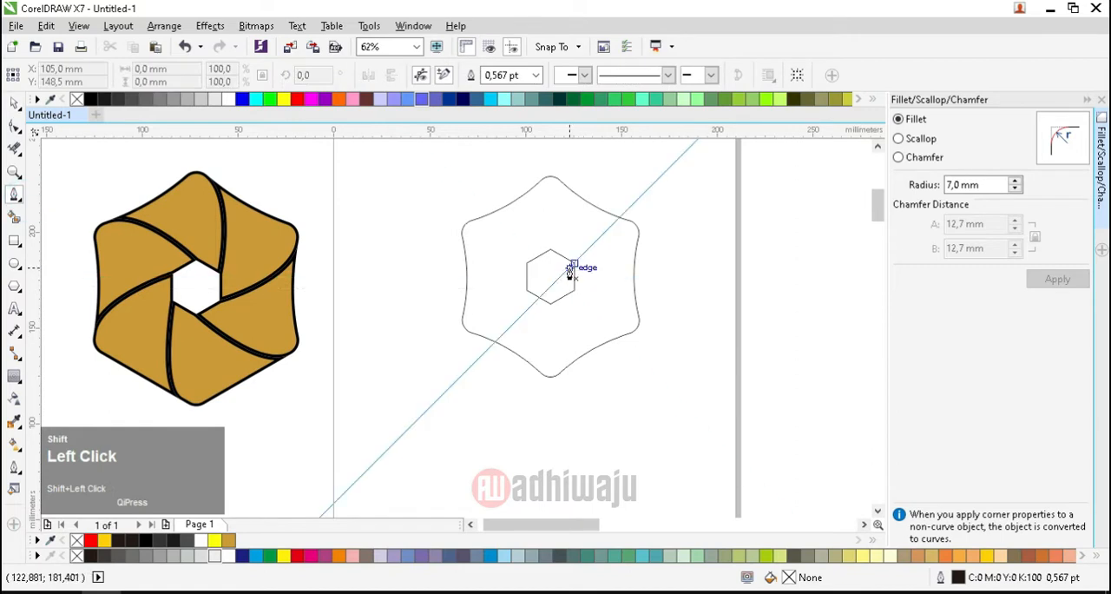
scroll(565, 275, up, 2)
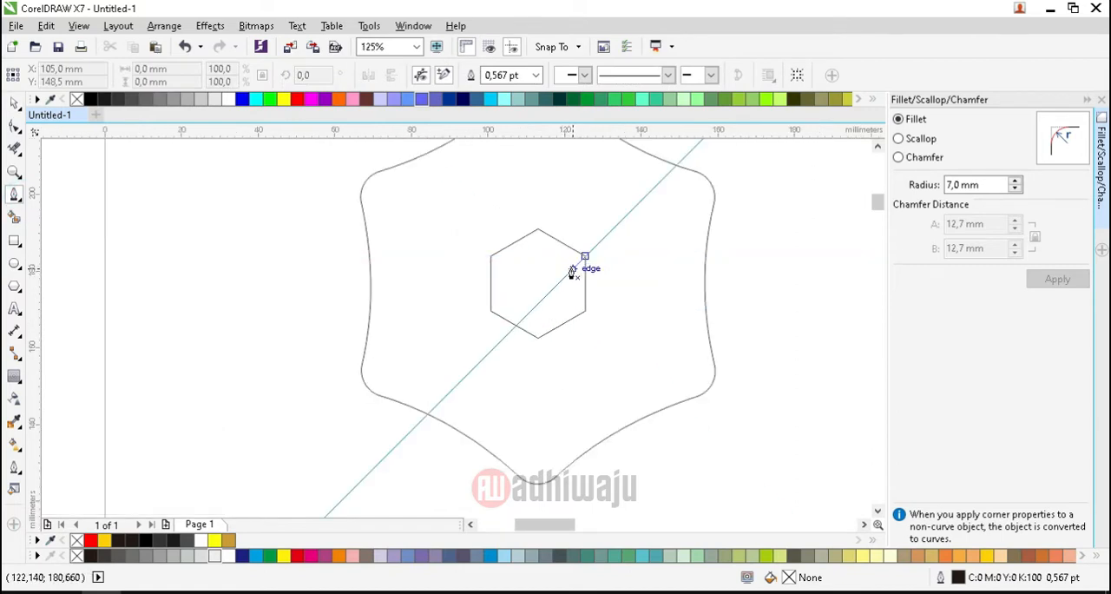
click(571, 273)
scroll(578, 261, down, 2)
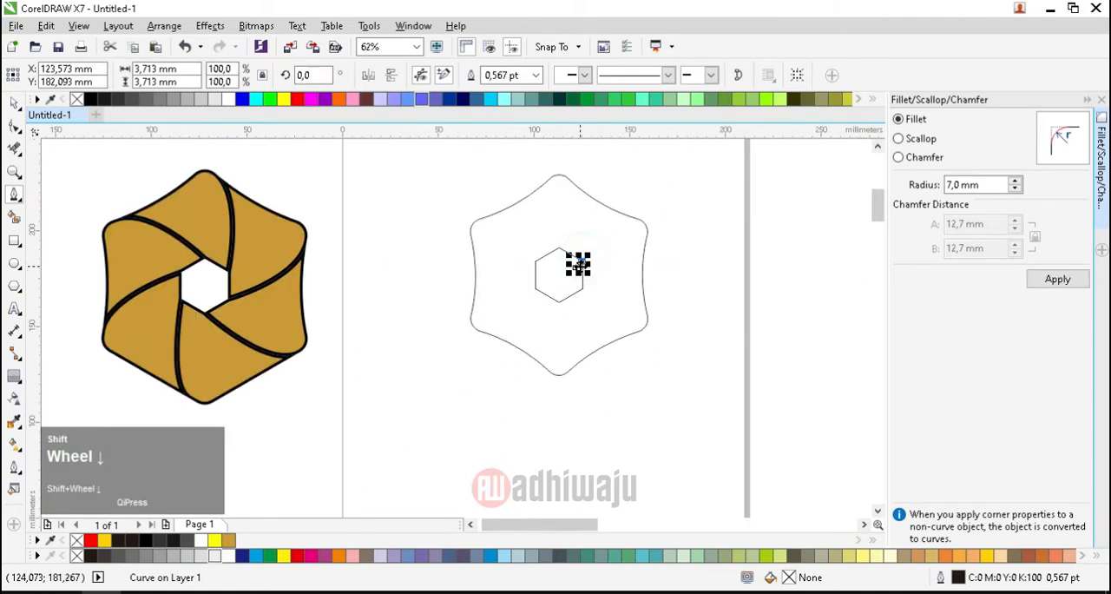
scroll(581, 199, up, 2)
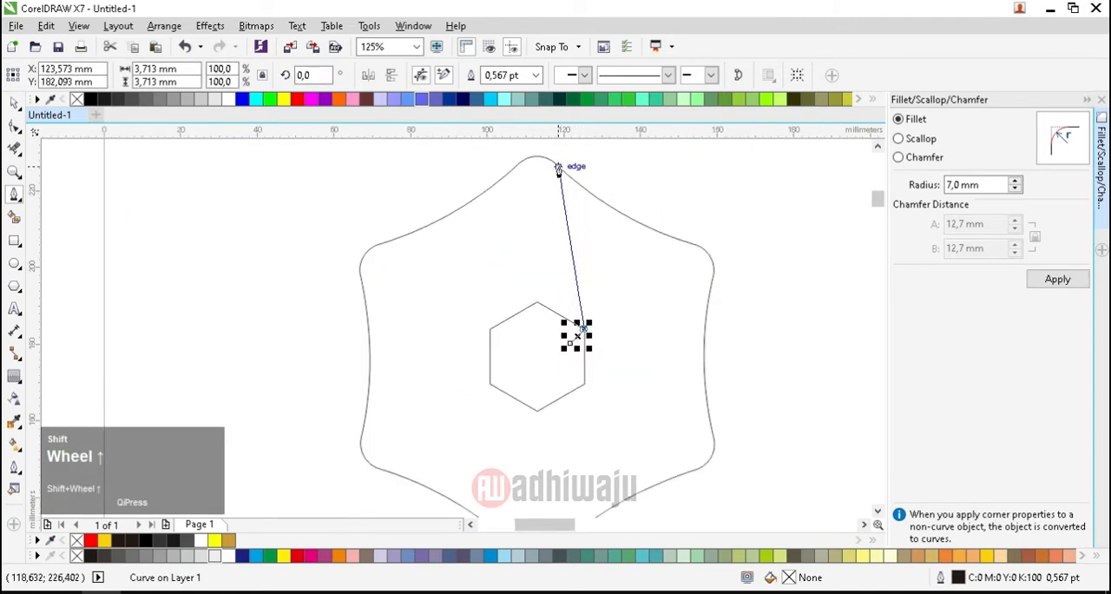
click(558, 169)
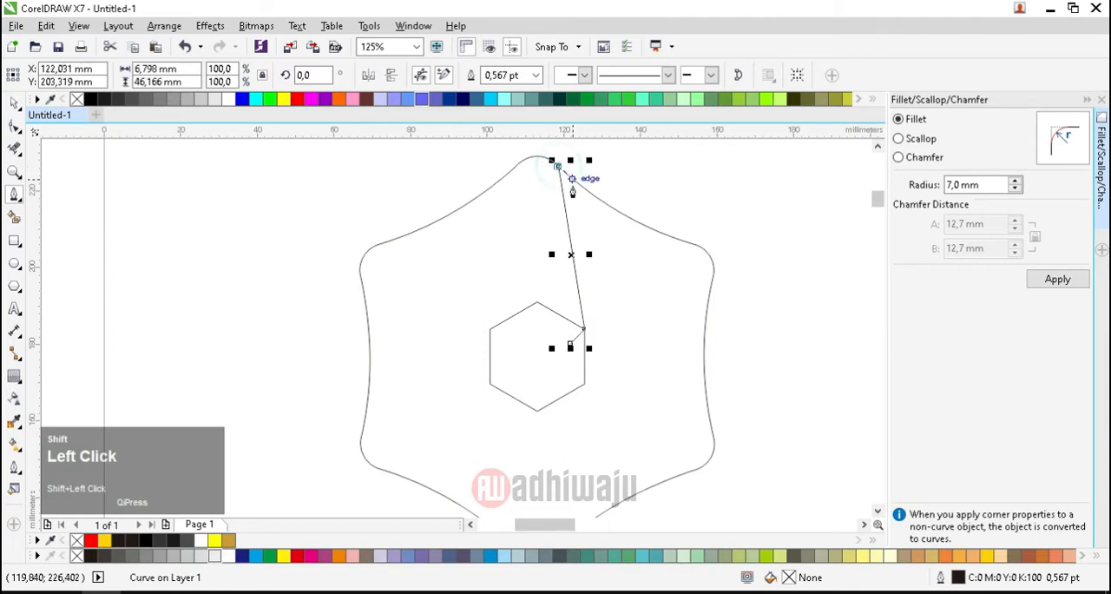
key(shift+Return)
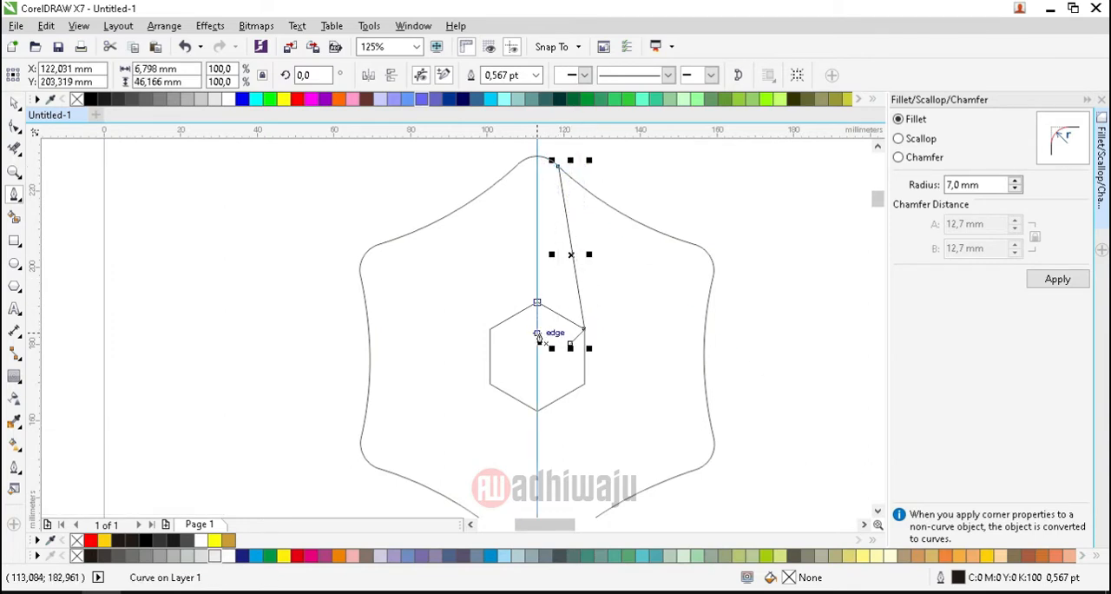
Step: Draw a line from inside the inner hexagon through its top vertex to the outer outline beside the upper-left corner, spanning about 39 by 22 mm
shift+click(538, 329)
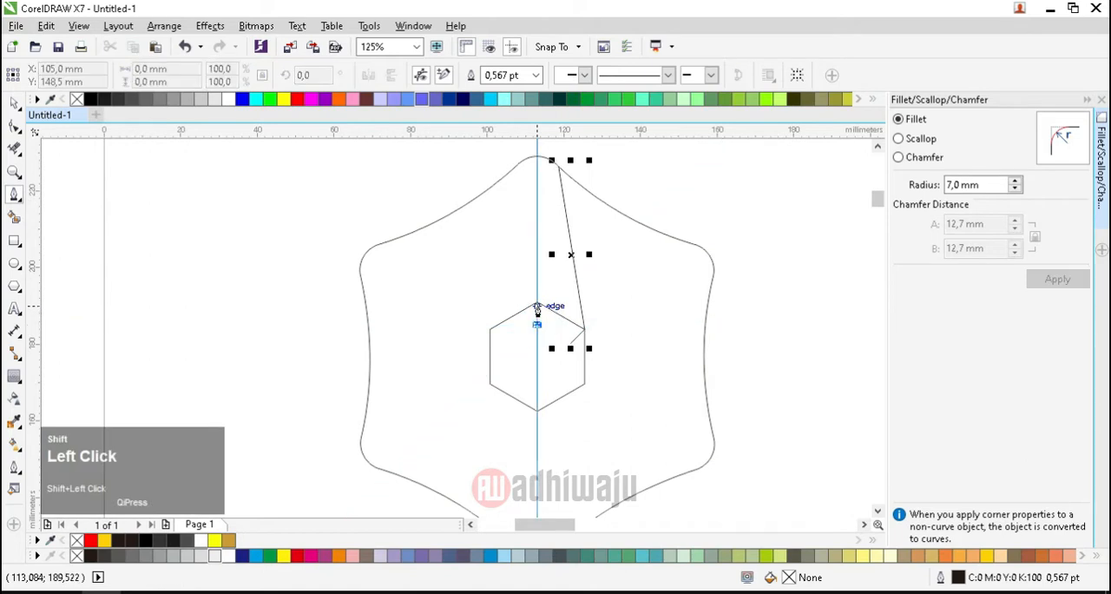
click(537, 307)
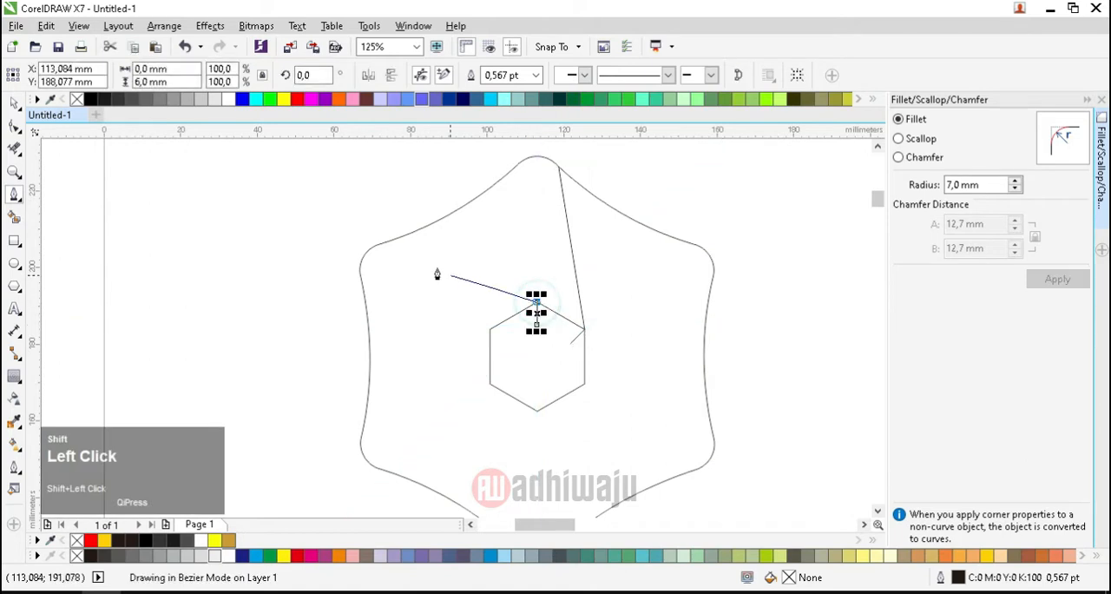
click(387, 243)
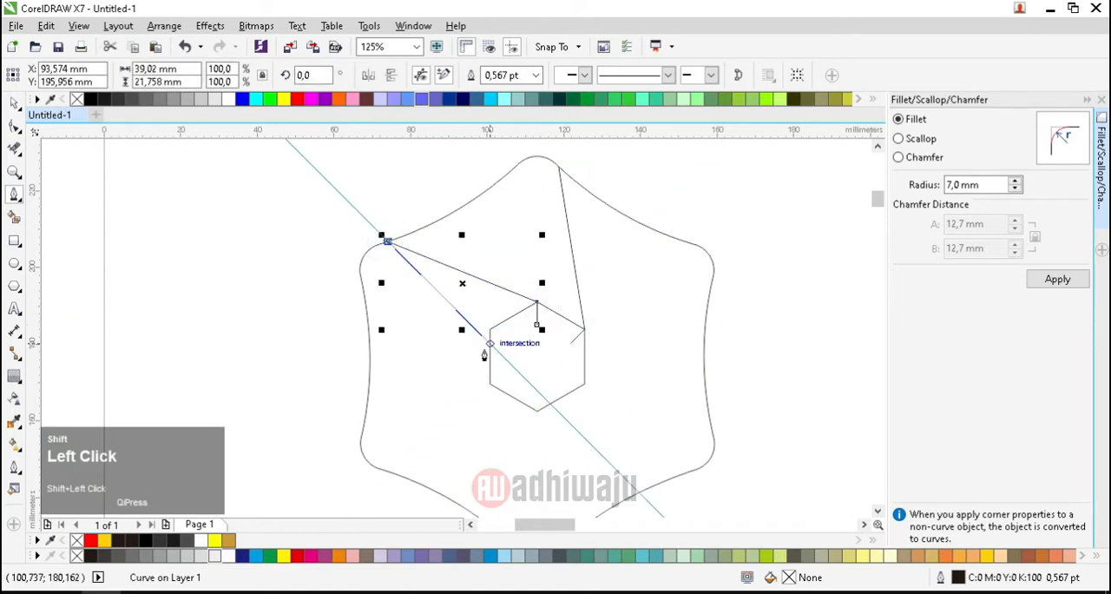
key(shift+Return)
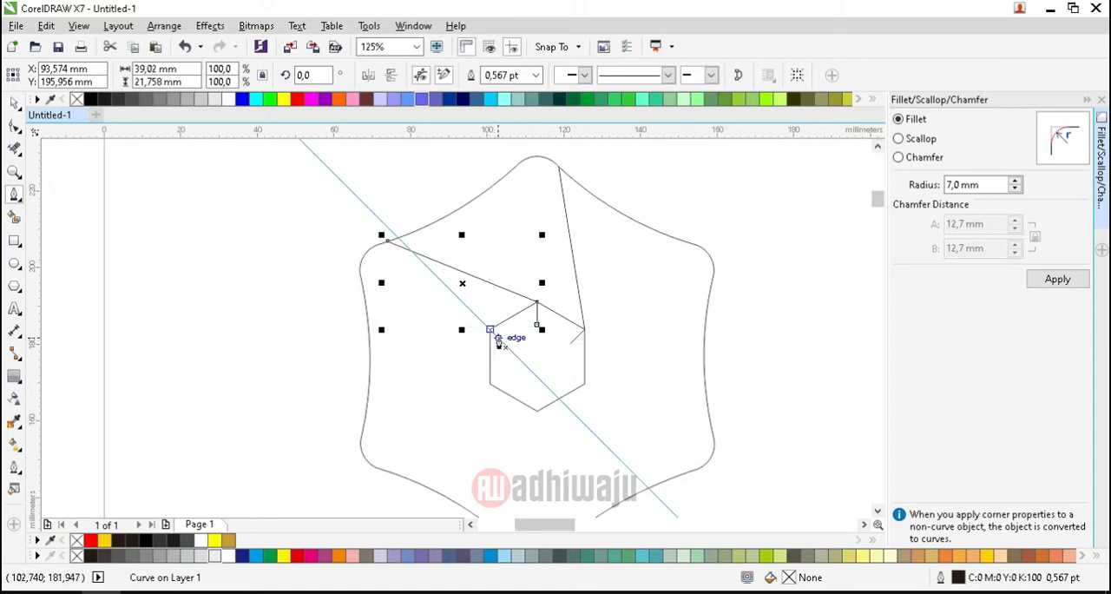
Step: Draw a line from inside the inner hexagon through its upper-left vertex to the outer outline above the lower-left corner, spanning about 37 by 26 mm
shift+click(495, 337)
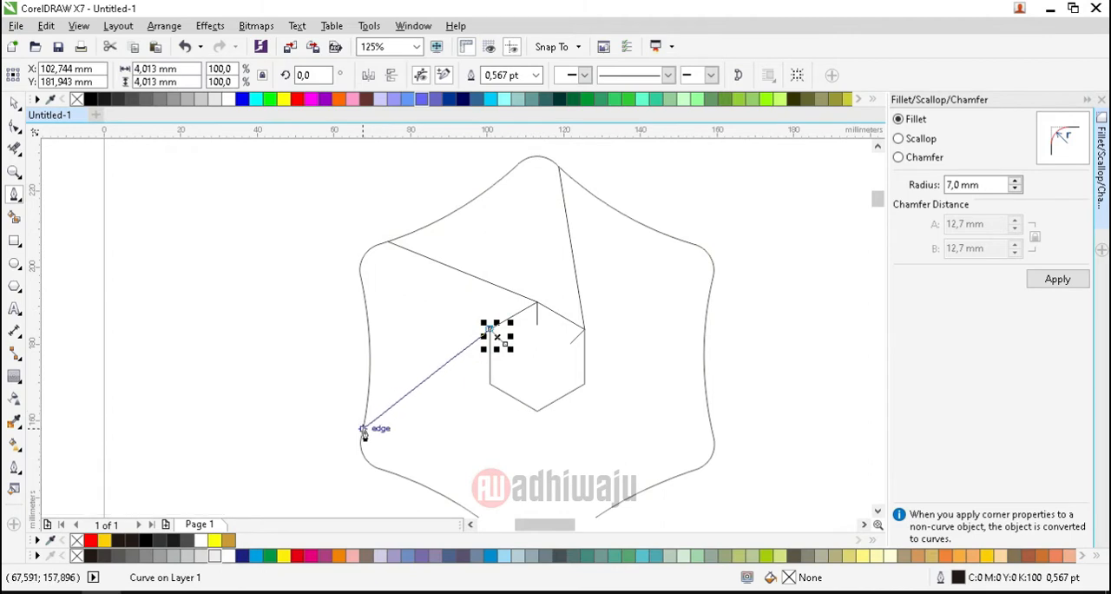
click(364, 430)
key(Return)
Step: Draw a line from inside the inner hexagon through its lower-left vertex to the outer outline beside the bottom corner, spanning about 5 by 42 mm
scroll(527, 410, up, 1)
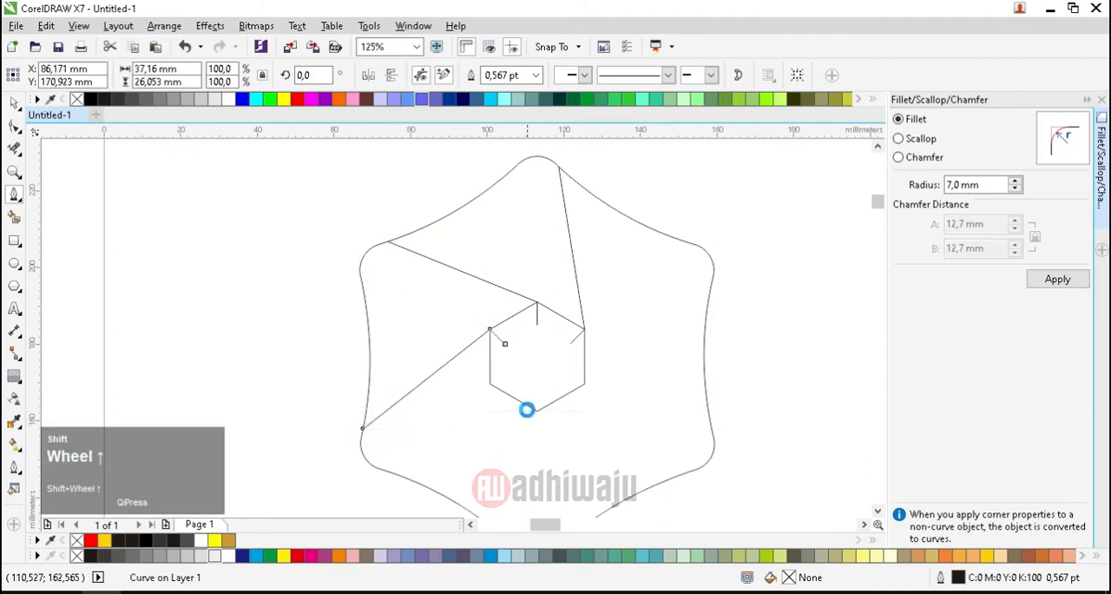
shift+click(472, 351)
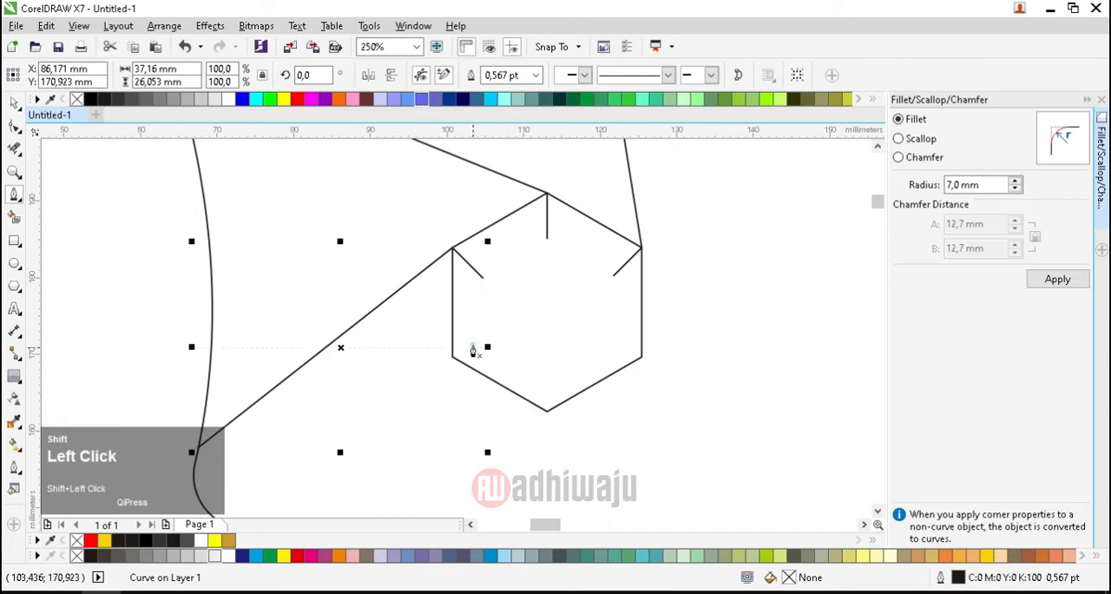
click(453, 359)
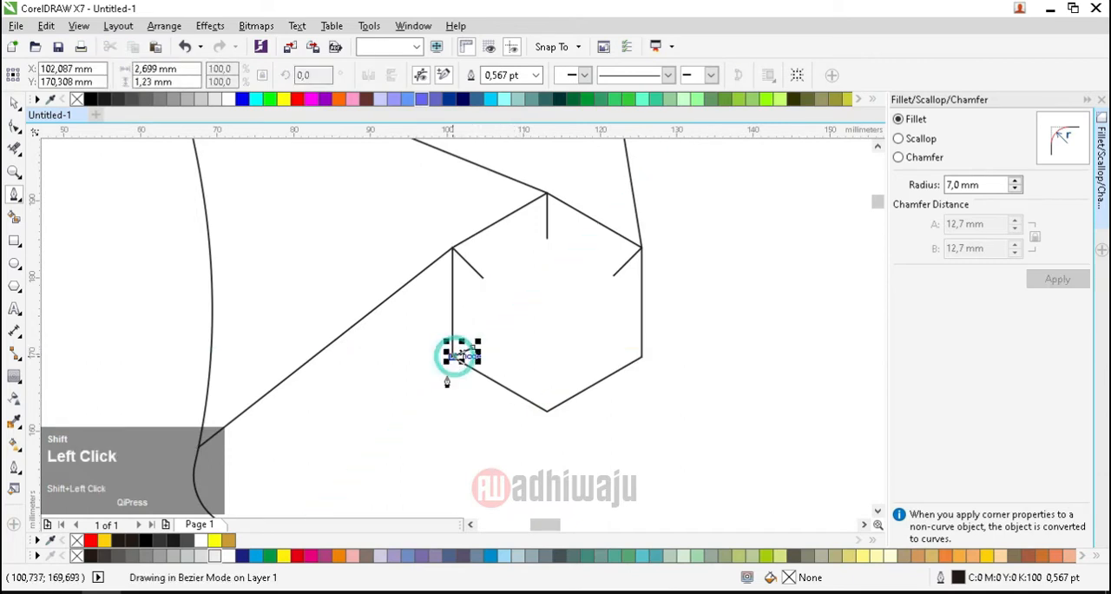
scroll(446, 365, down, 3)
scroll(435, 445, up, 1)
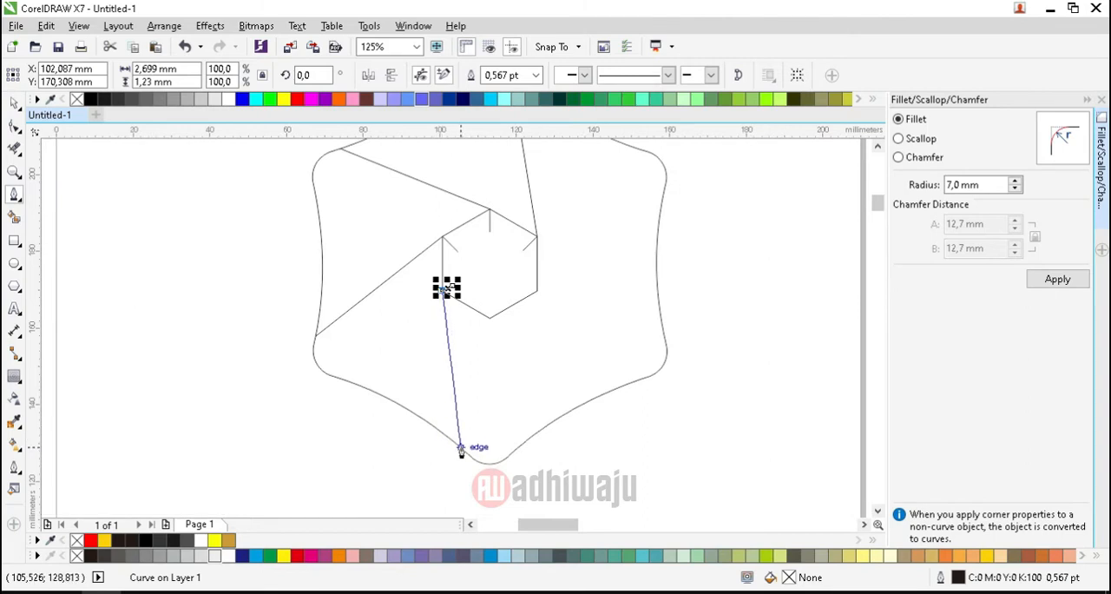
click(460, 449)
key(shift+Return)
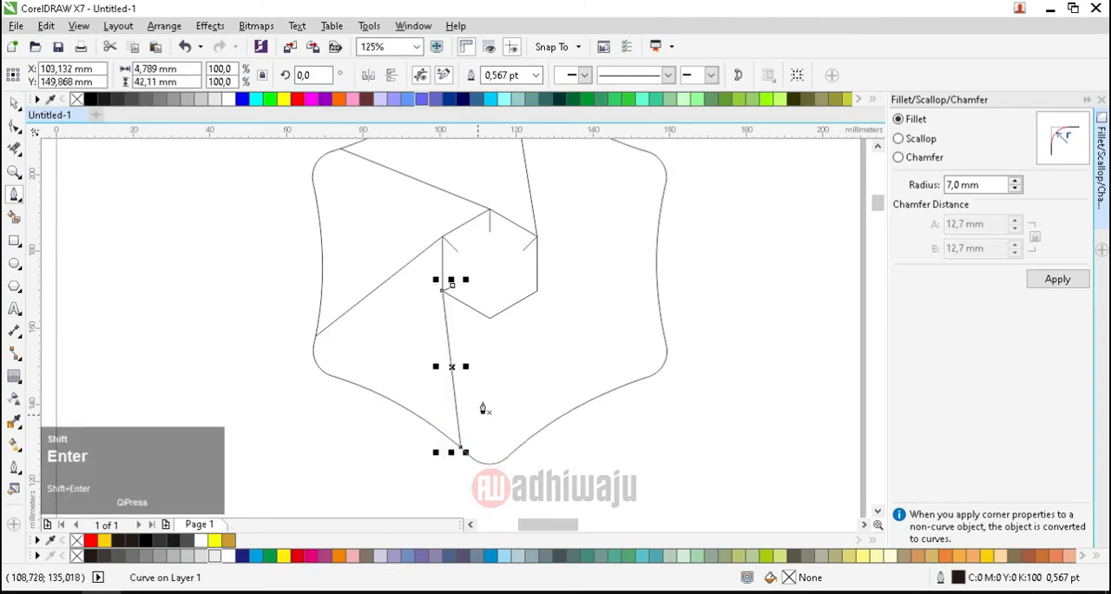
Step: Draw a line from inside the inner hexagon through its bottom vertex to the outer outline beside the lower-right corner, spanning about 39 by 23 mm
shift+click(490, 292)
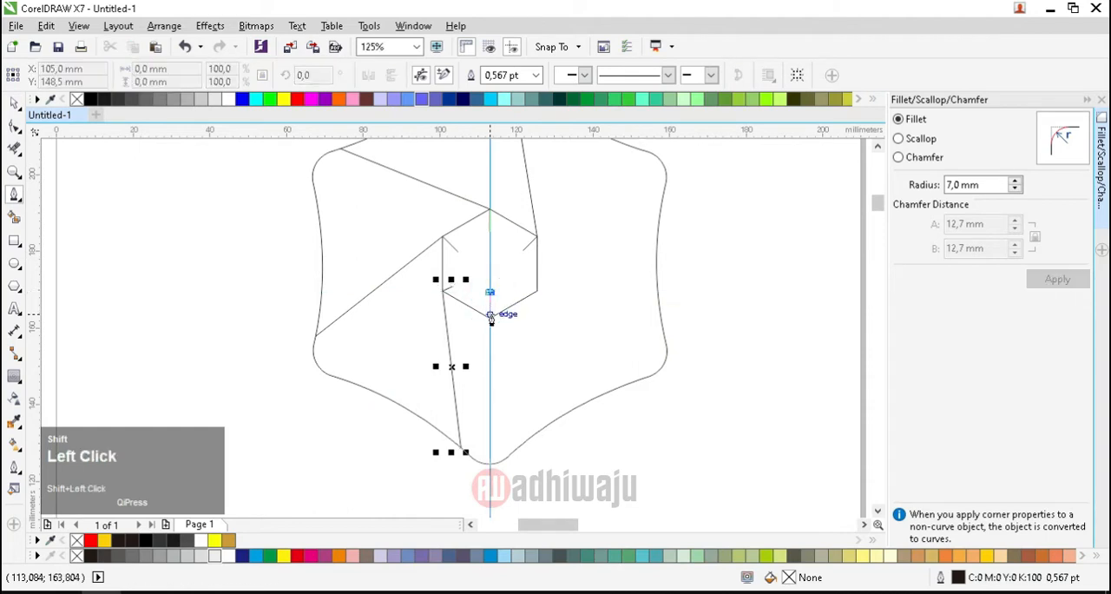
double_click(491, 321)
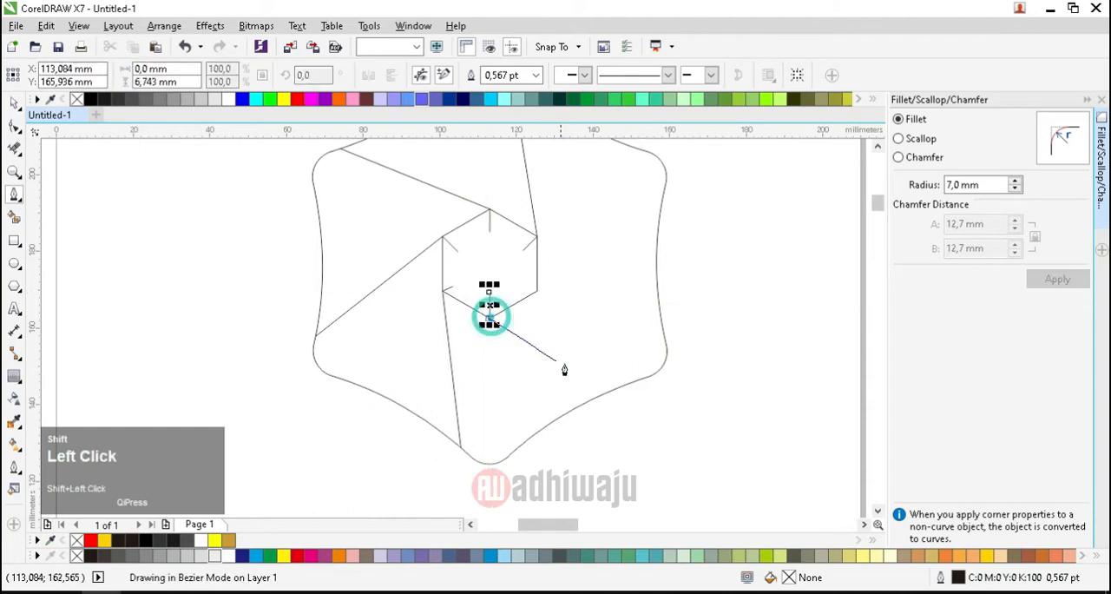
shift+click(640, 380)
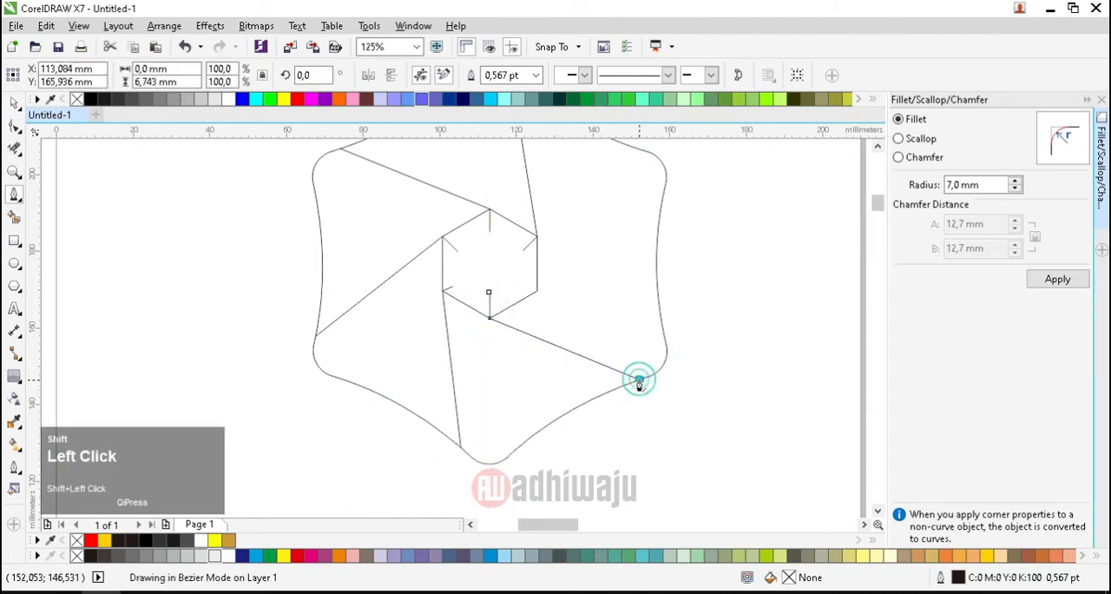
key(shift+Return)
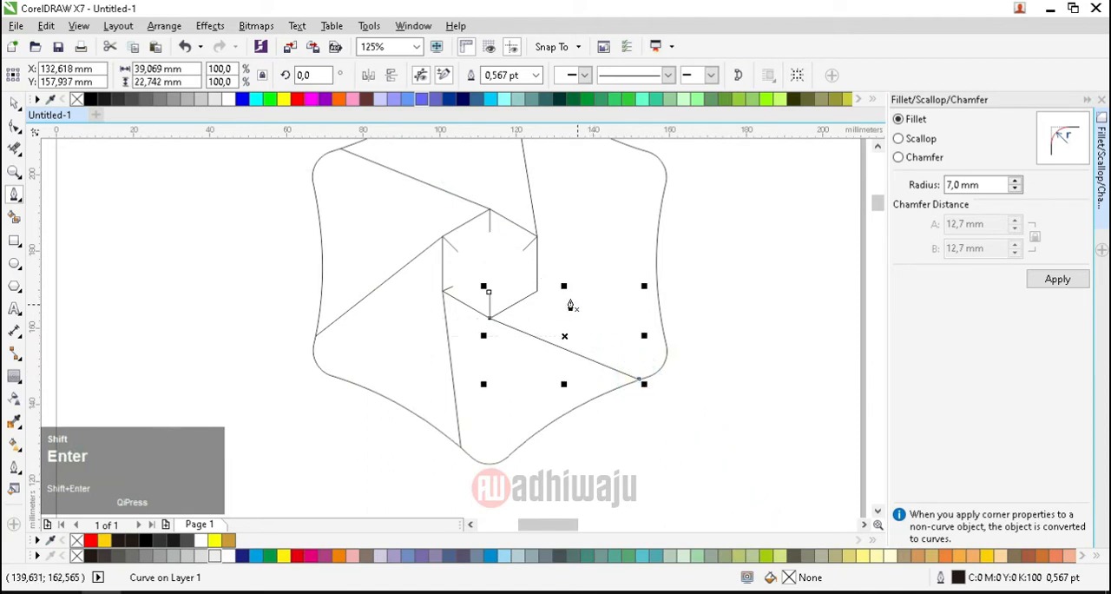
Step: Draw a line from inside the inner hexagon through its lower-right vertex to the outer outline below the upper-right corner, spanning about 37 by 27 mm
shift+click(523, 278)
shift+click(537, 291)
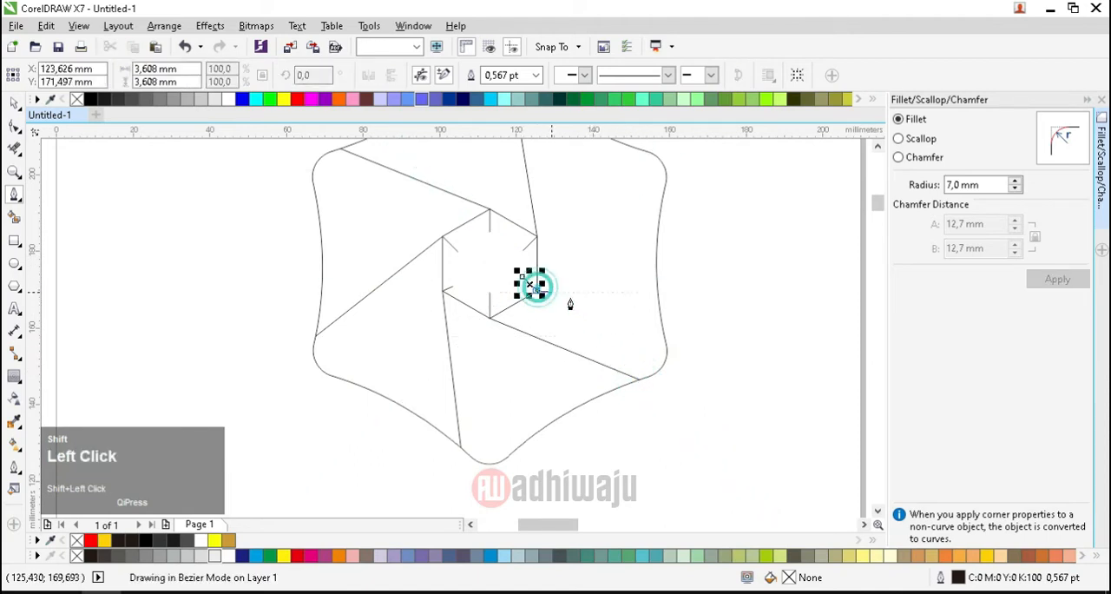
shift+click(664, 188)
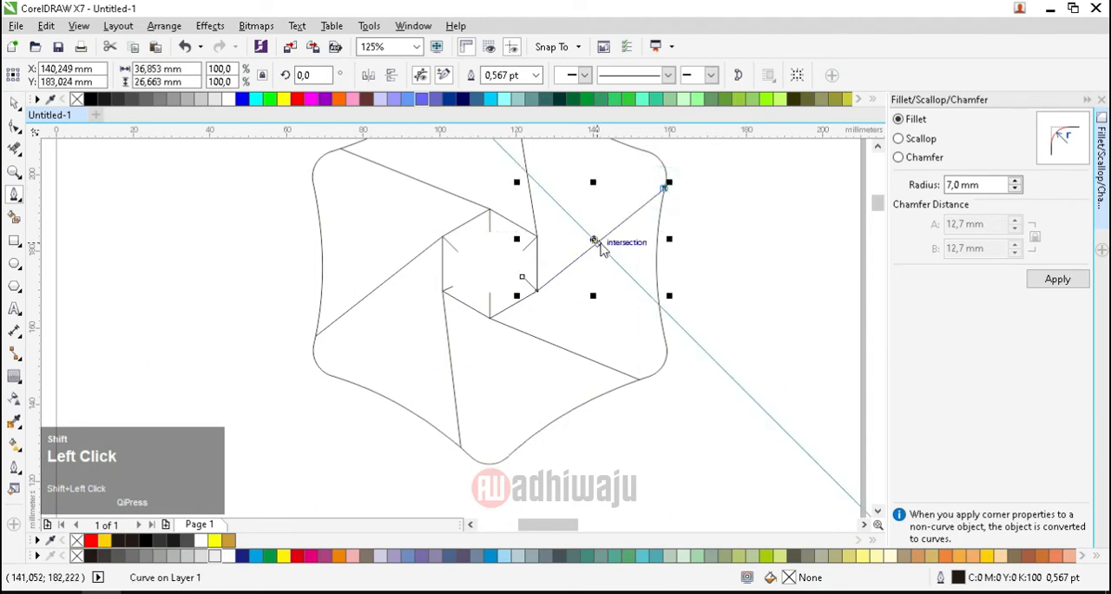
key(shift+Return)
click(15, 105)
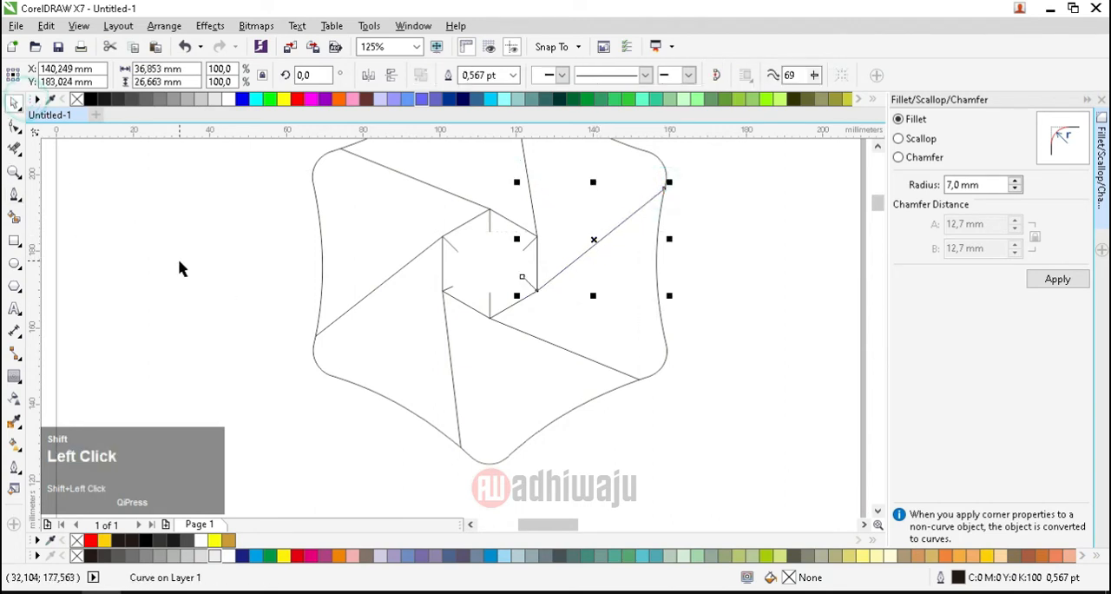
Step: Delete the end nodes inside the inner hexagon of the lines through its top, upper-right and lower-right vertices
scroll(321, 378, down, 1)
scroll(411, 320, up, 1)
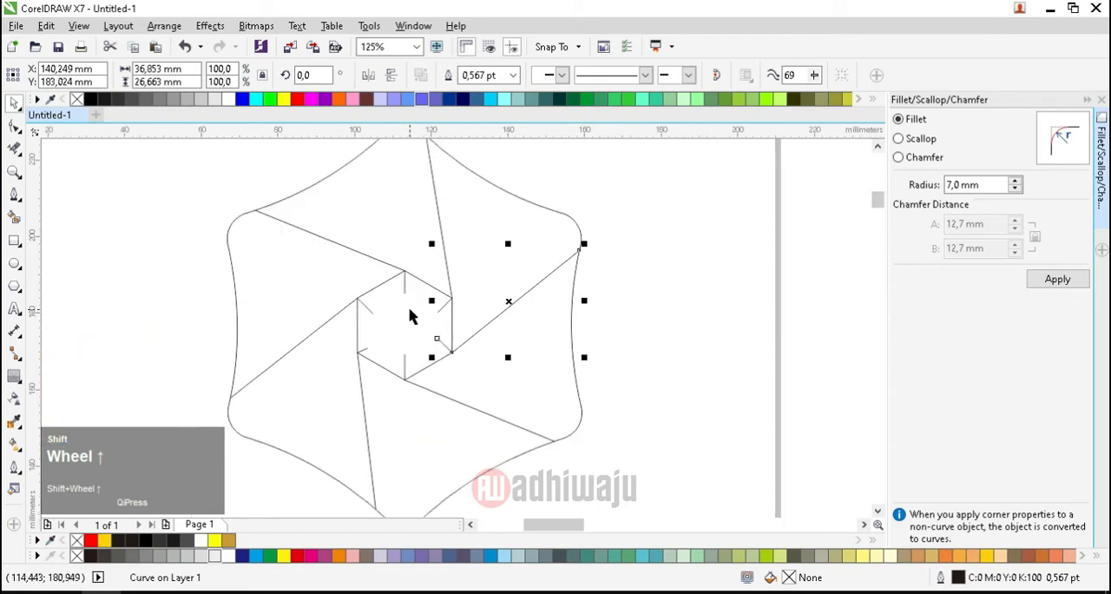
shift+click(14, 126)
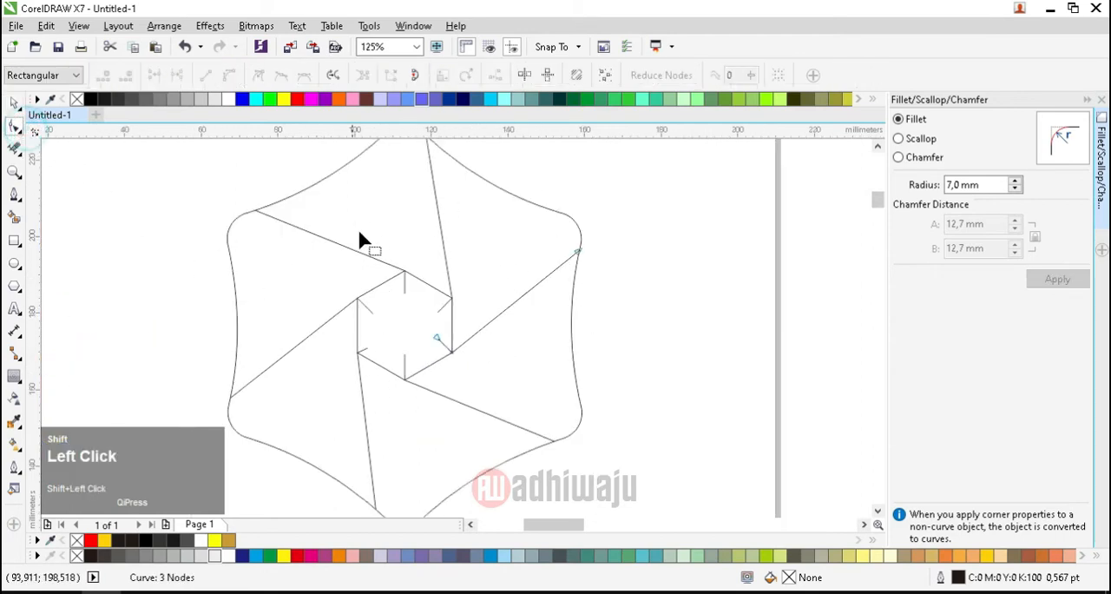
shift+click(405, 287)
drag(394, 291, 421, 302)
key(Delete)
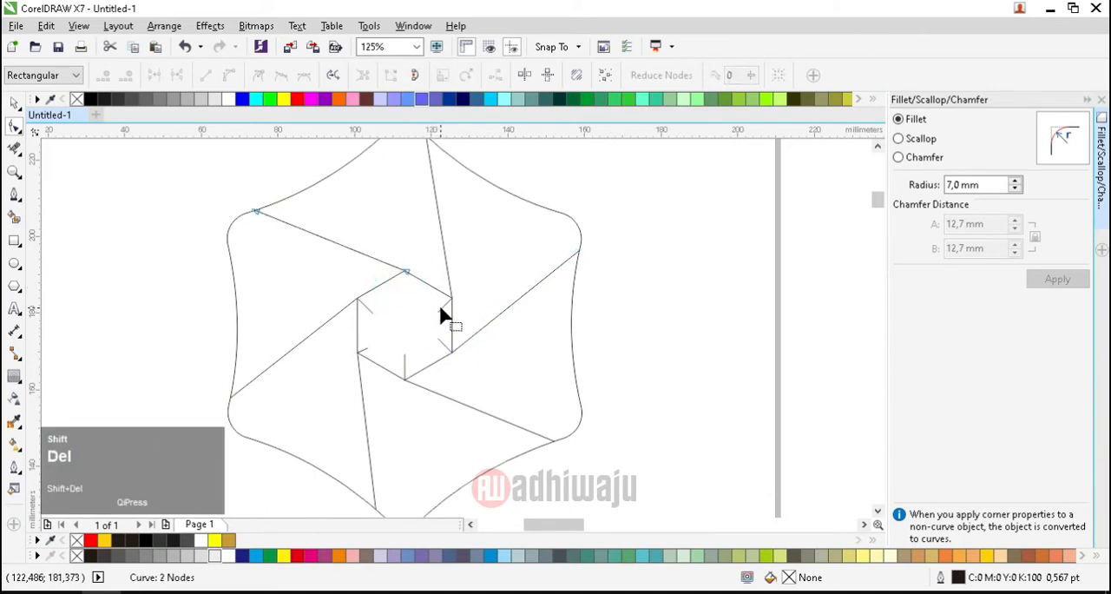
shift+click(440, 308)
key(shift+Delete)
shift+click(441, 344)
key(shift+Delete)
Step: Delete the end nodes inside the inner hexagon of the lines through its bottom, lower-left and upper-left vertices
shift+click(405, 359)
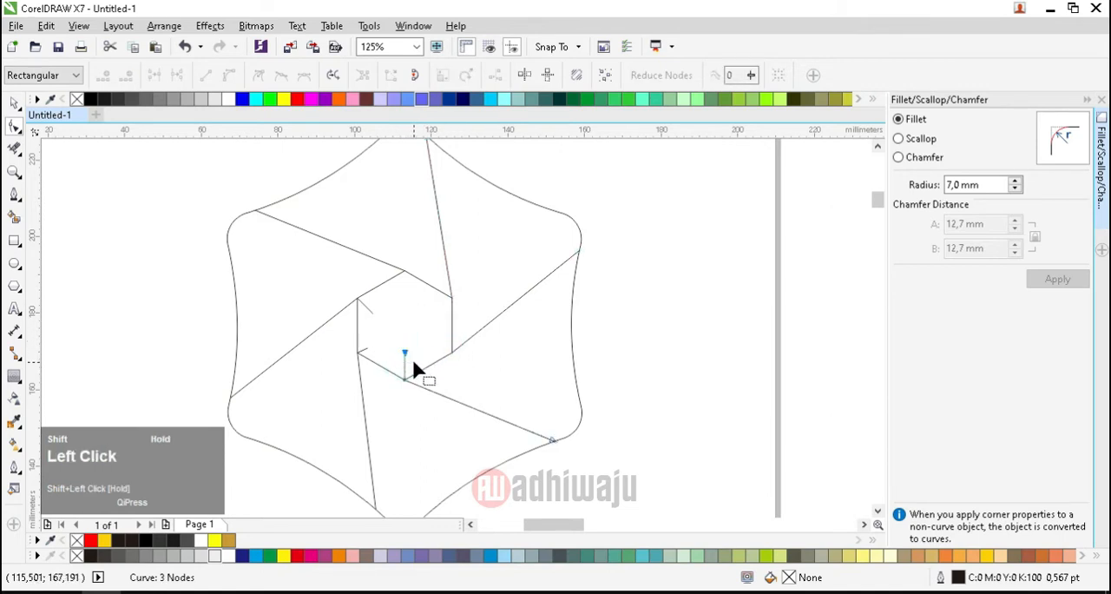
key(shift+Delete)
shift+click(365, 348)
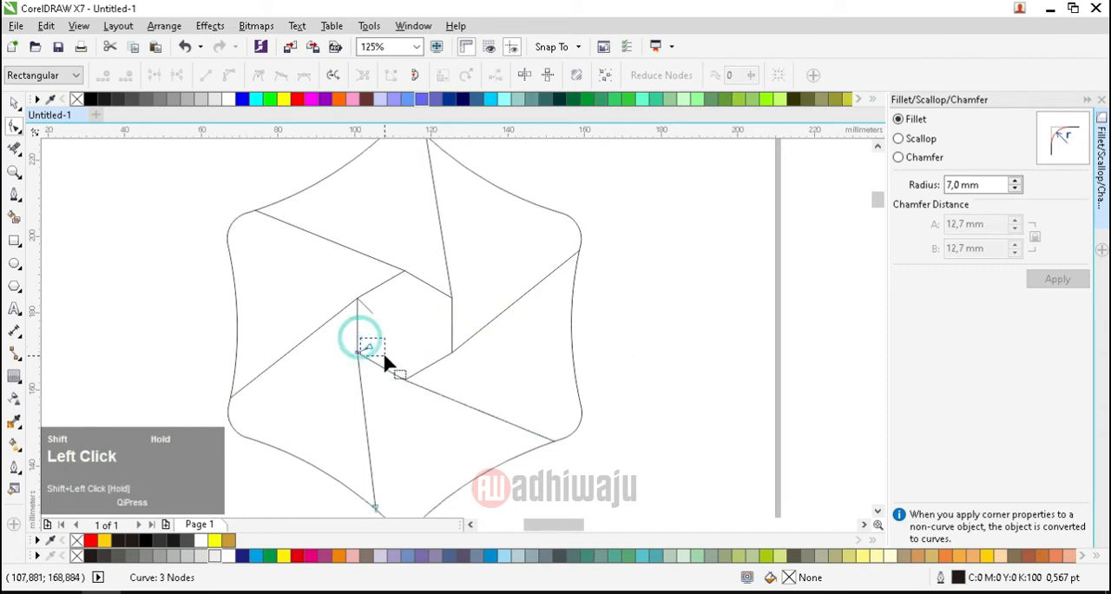
key(shift+Delete)
shift+click(372, 315)
shift+click(384, 325)
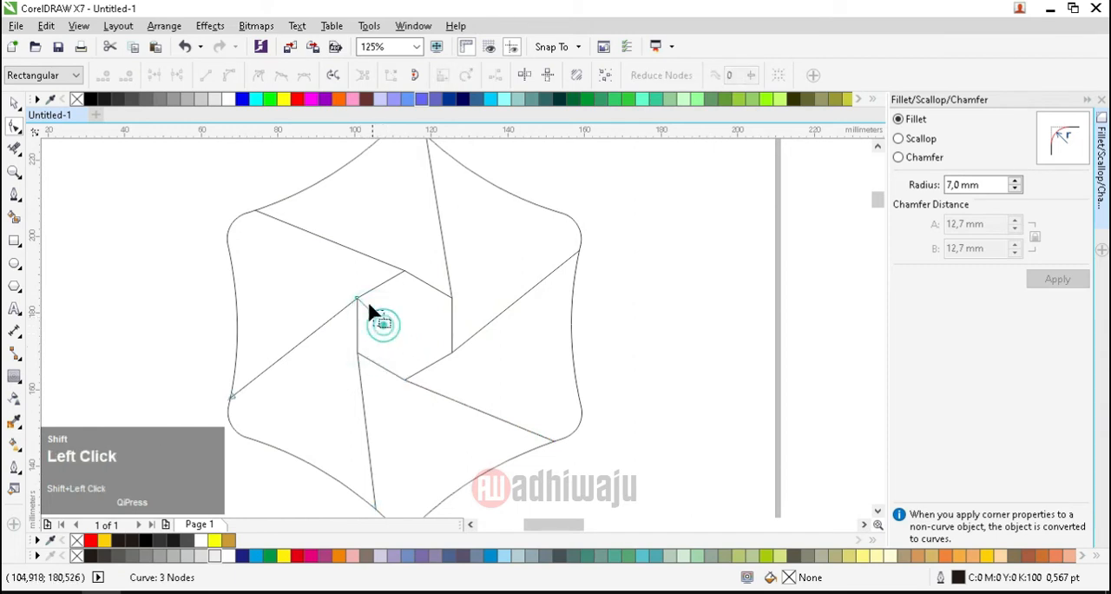
key(shift+Delete)
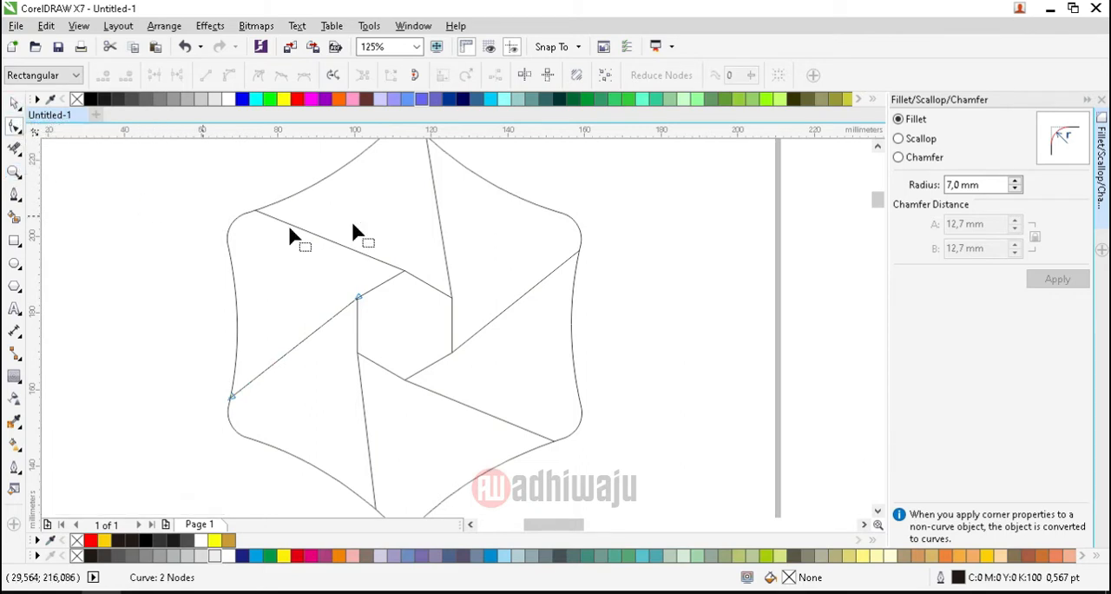
Step: Convert the line from the inner hexagon's upper-right vertex to a curve, its outer handle along the outline and its inner handle on the vertex
shift+click(436, 200)
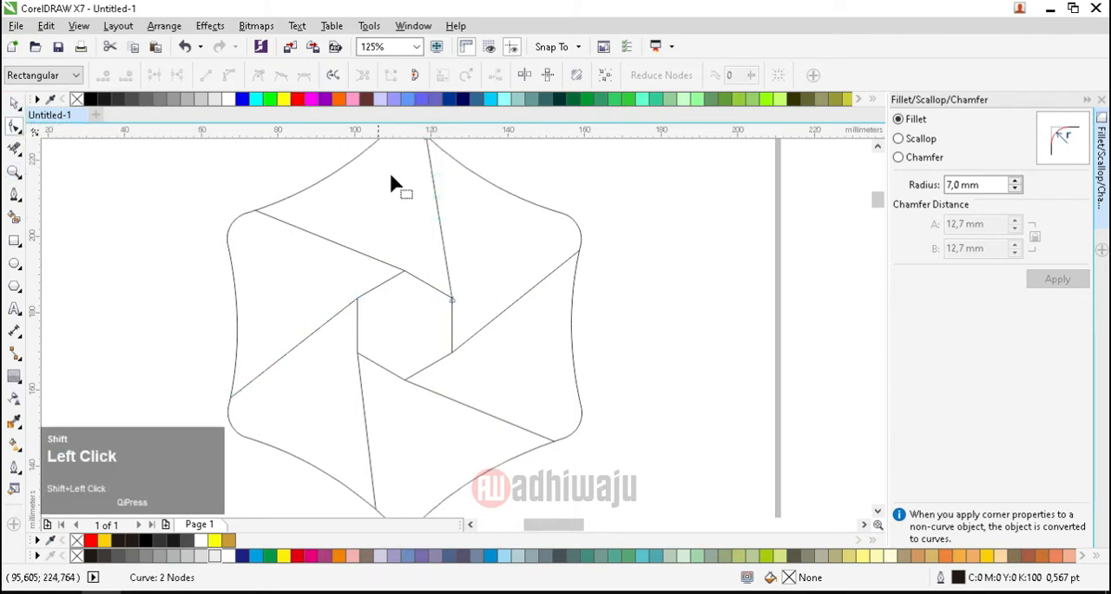
shift+click(434, 191)
click(234, 75)
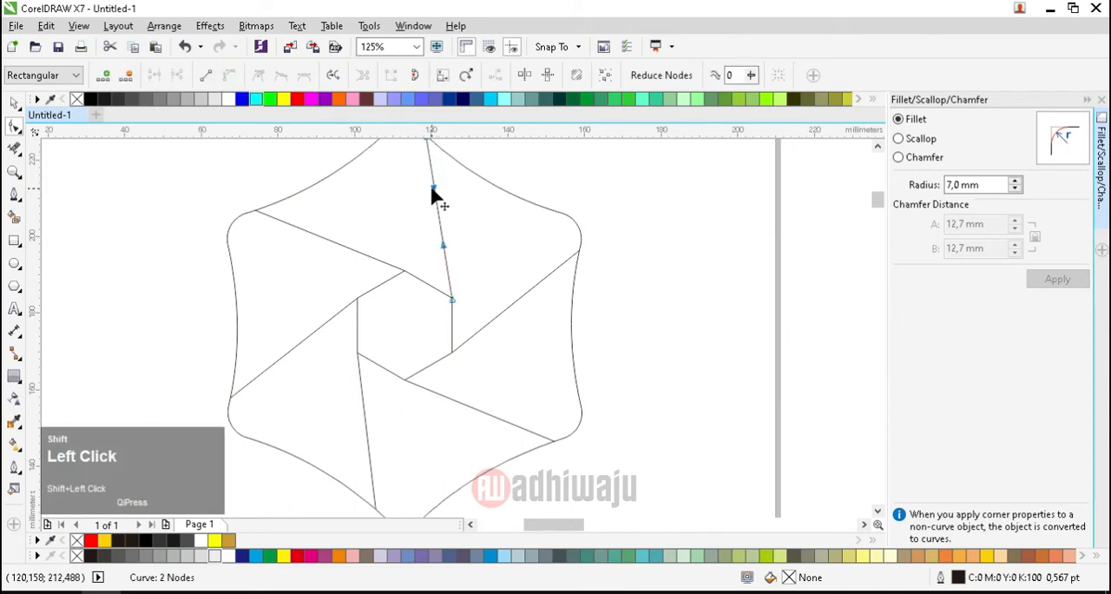
scroll(441, 174, up, 3)
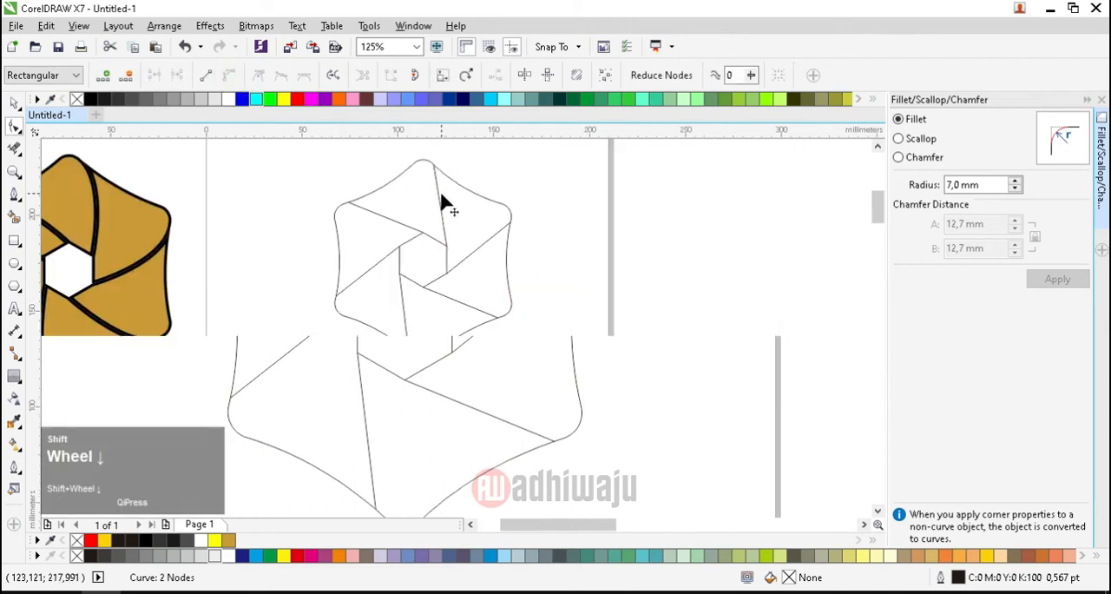
drag(426, 298, 476, 259)
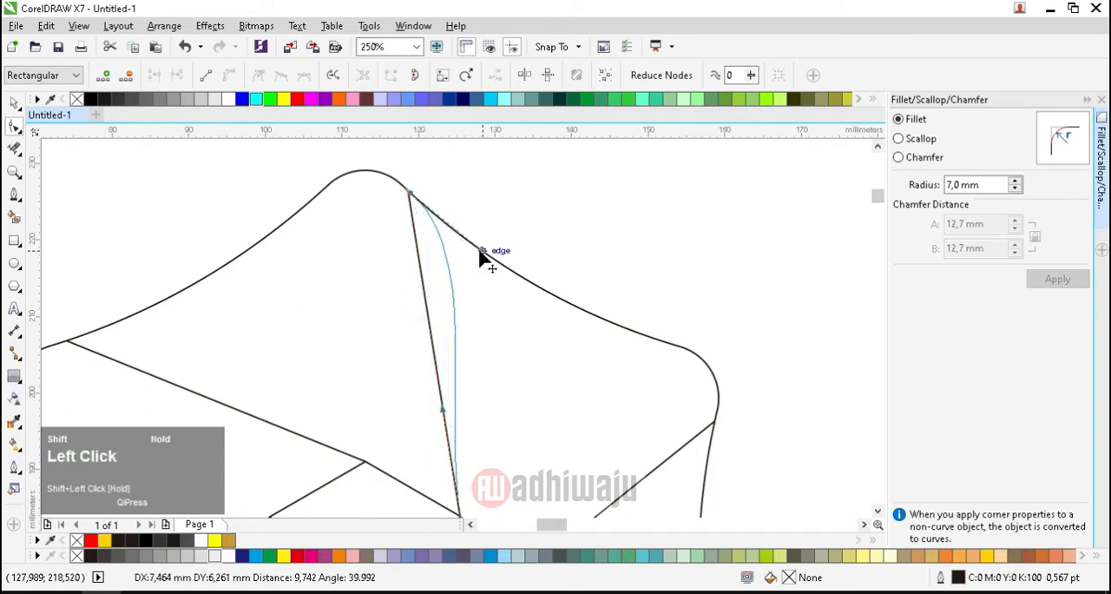
drag(482, 256, 473, 285)
scroll(459, 297, down, 2)
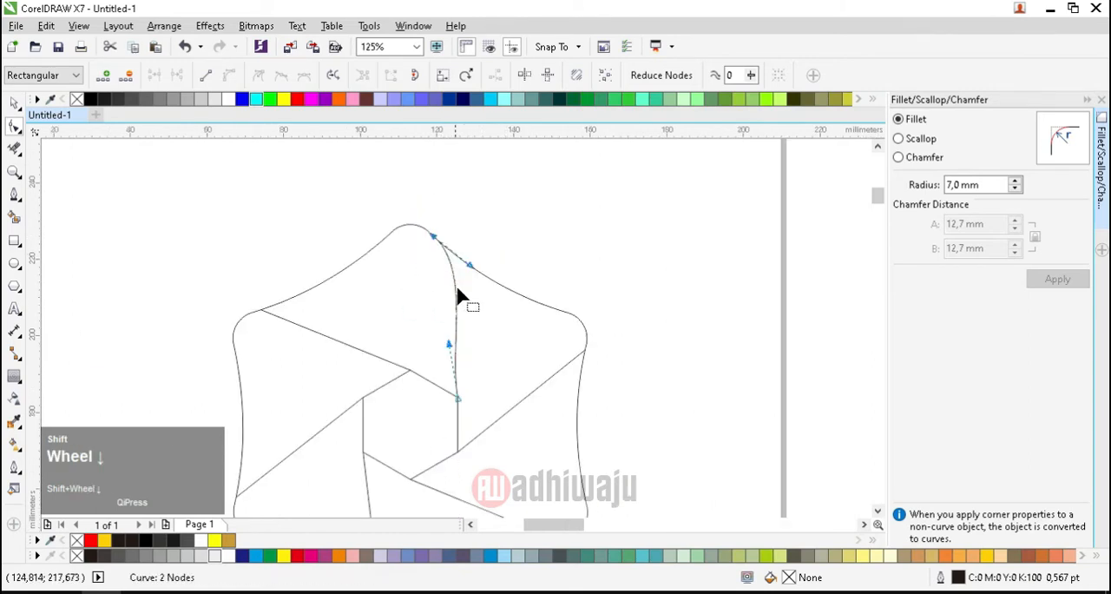
drag(448, 347, 457, 401)
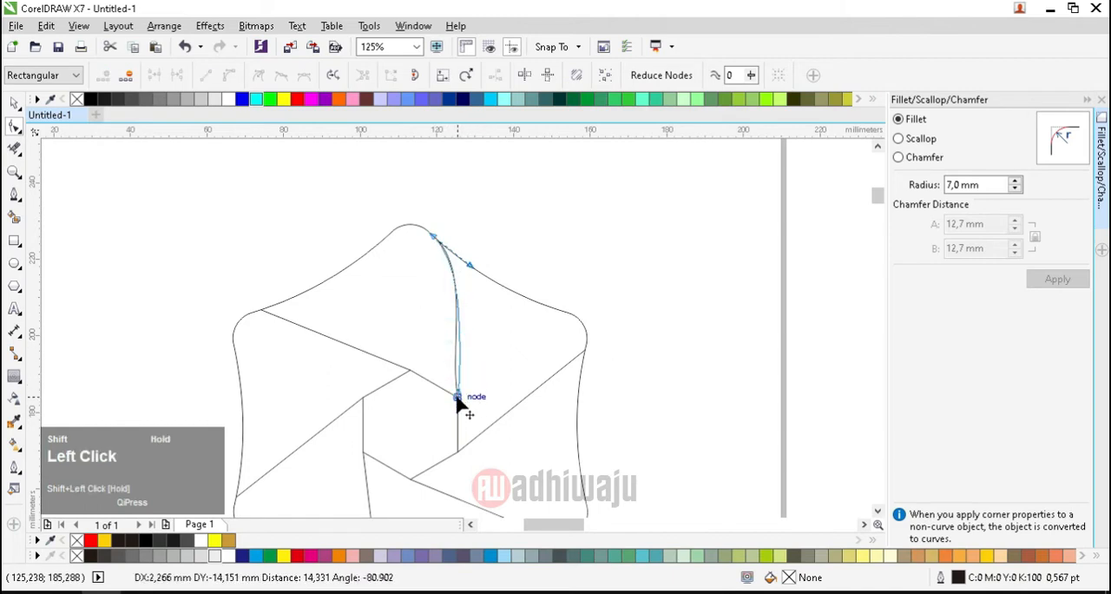
Step: Curve the line from the inner hexagon's top vertex, placing its outer handle along the upper-left outline and its inner handle on the vertex
shift+click(335, 337)
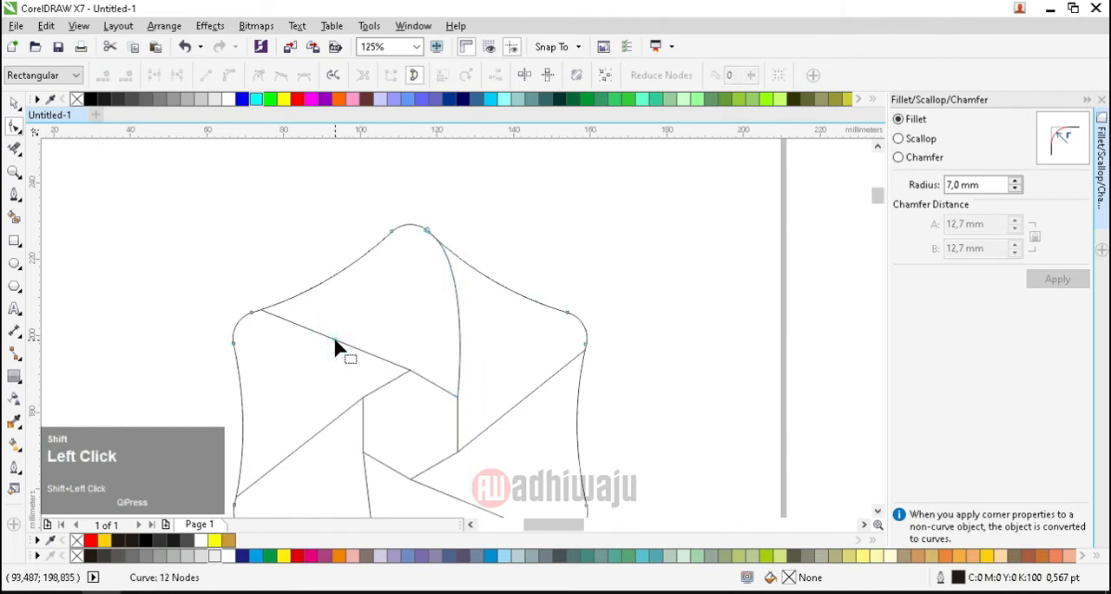
click(329, 338)
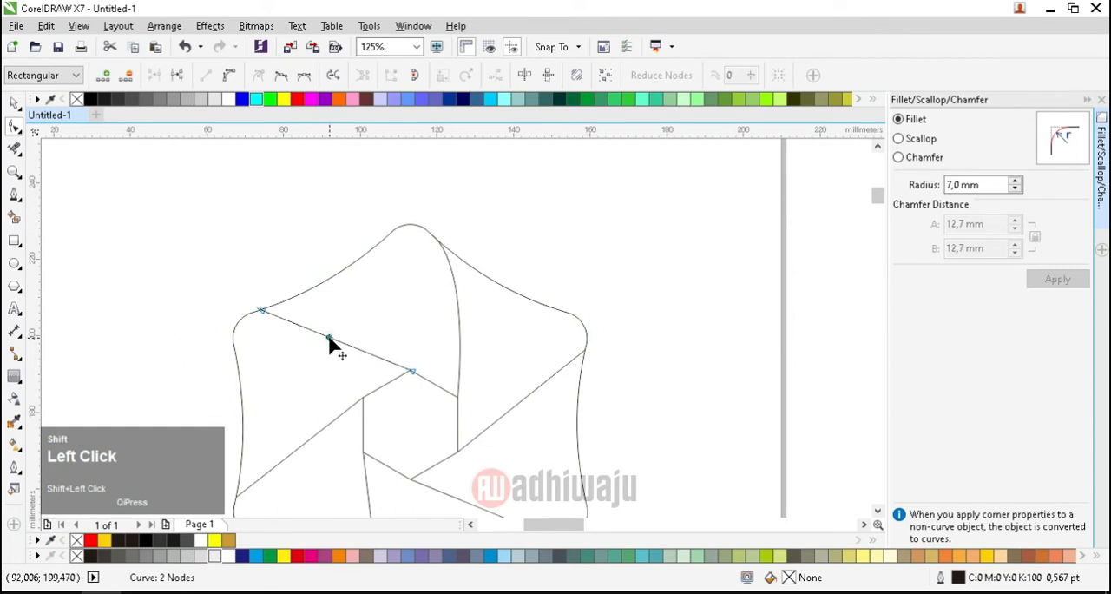
click(232, 76)
scroll(304, 342, up, 3)
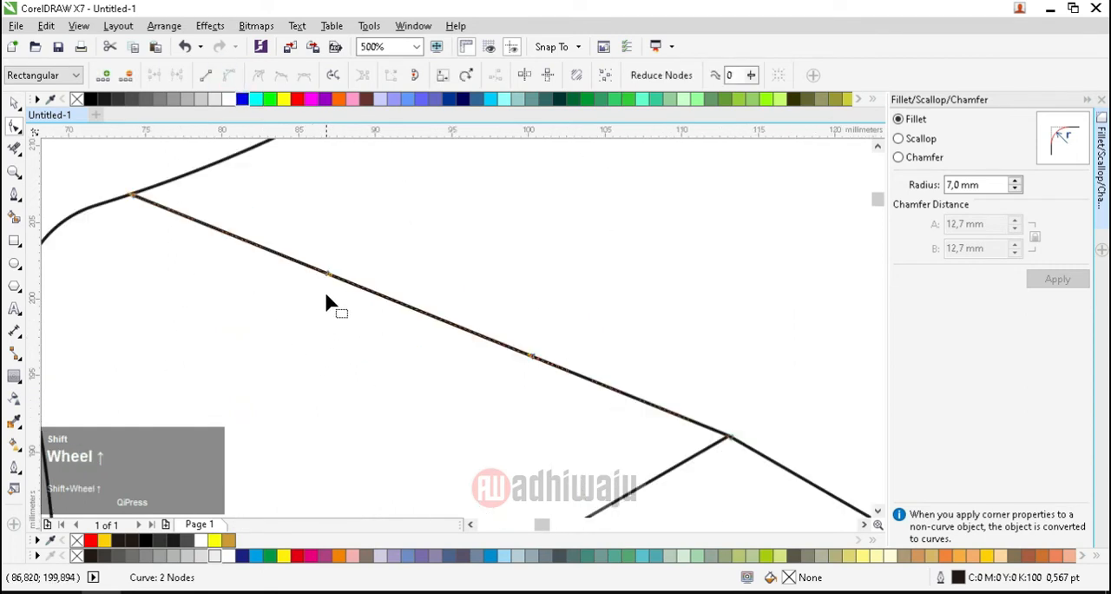
drag(330, 276, 316, 171)
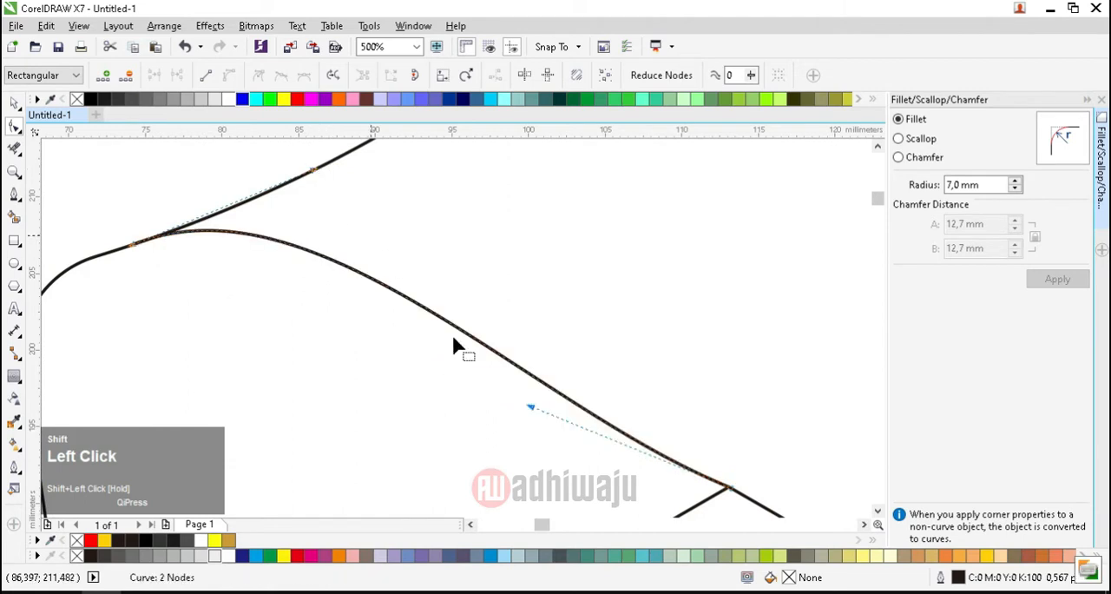
drag(533, 414, 725, 493)
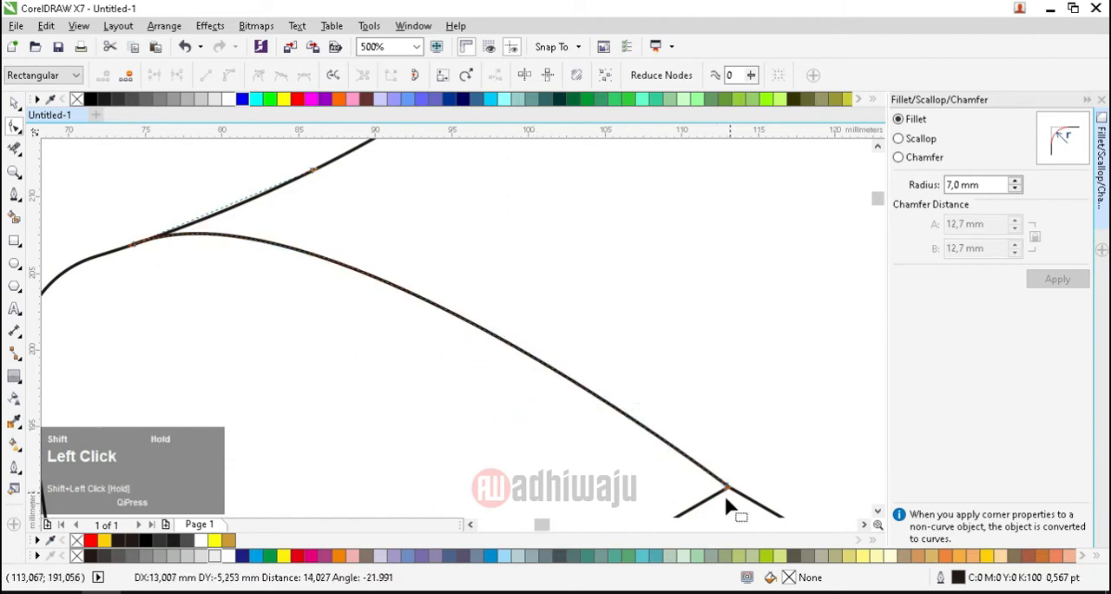
Step: Curve the line from the inner hexagon's upper-left vertex, placing its outer handle on the left outline edge and its inner handle on the vertex
scroll(579, 332, down, 2)
scroll(533, 463, up, 1)
scroll(534, 446, down, 1)
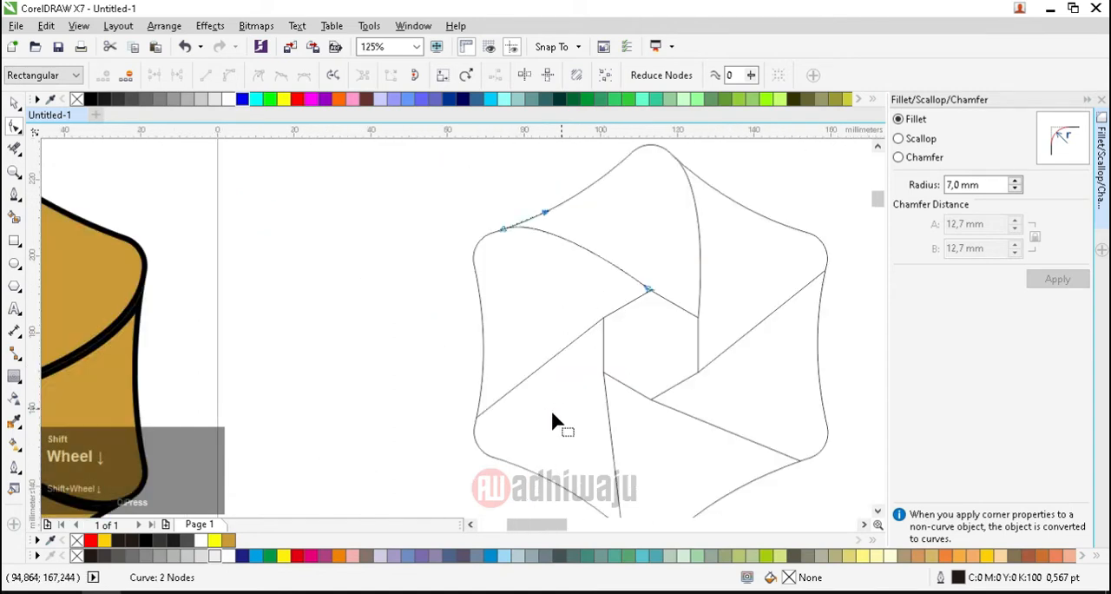
scroll(503, 416, up, 1)
click(519, 354)
click(523, 354)
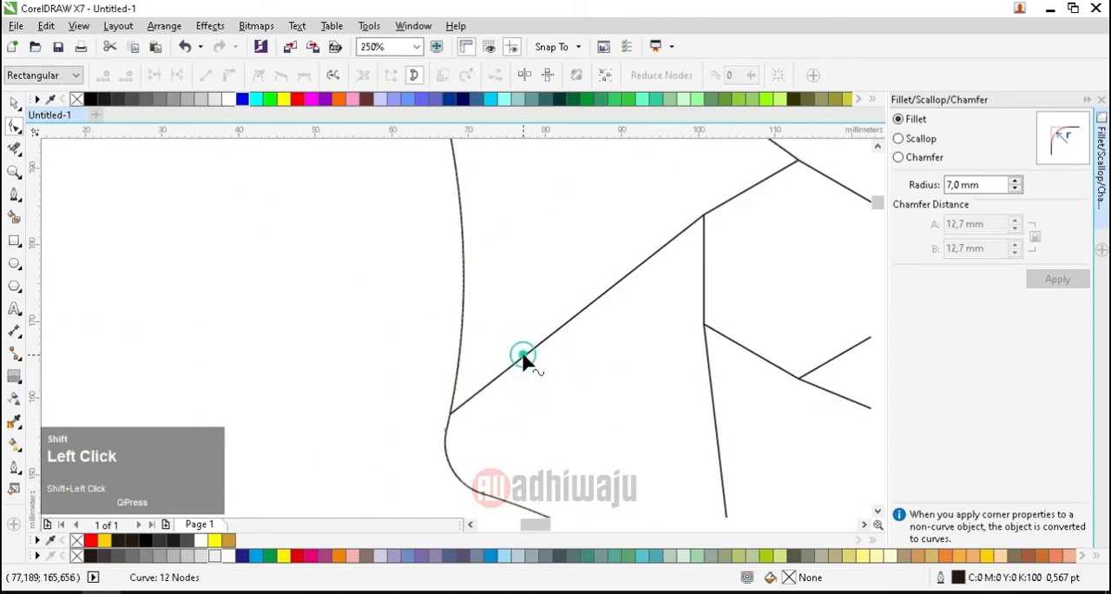
click(523, 354)
click(228, 75)
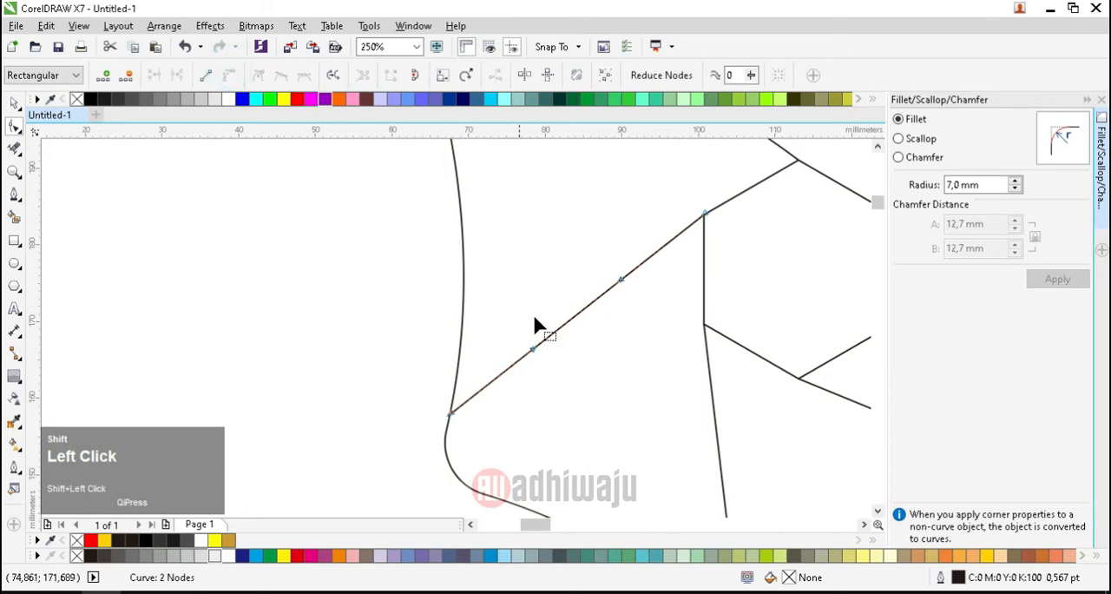
drag(533, 352, 462, 310)
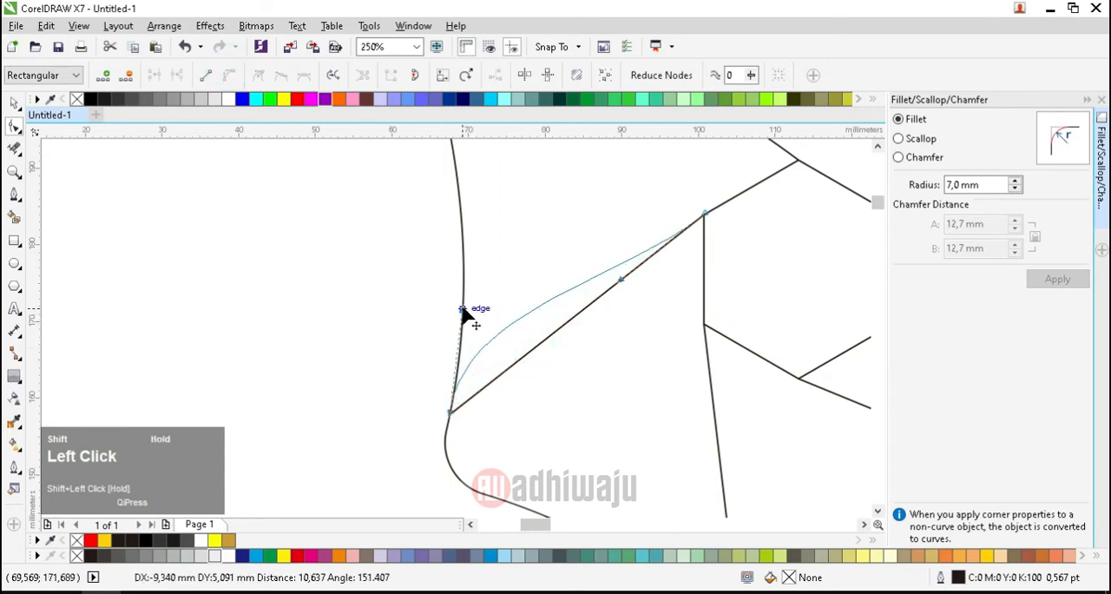
drag(462, 310, 462, 310)
drag(622, 287, 706, 216)
Step: Curve the line from the inner hexagon's lower-left vertex, placing its outer handle along the lower-left outline and its inner handle at the vertex
scroll(594, 202, down, 4)
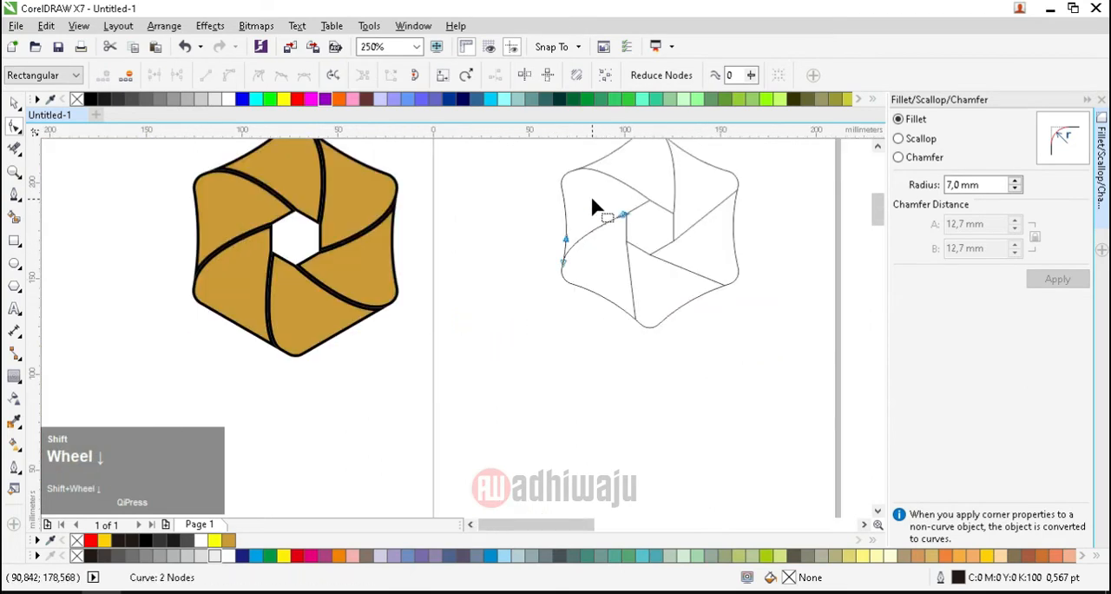
scroll(615, 286, up, 2)
shift+click(614, 291)
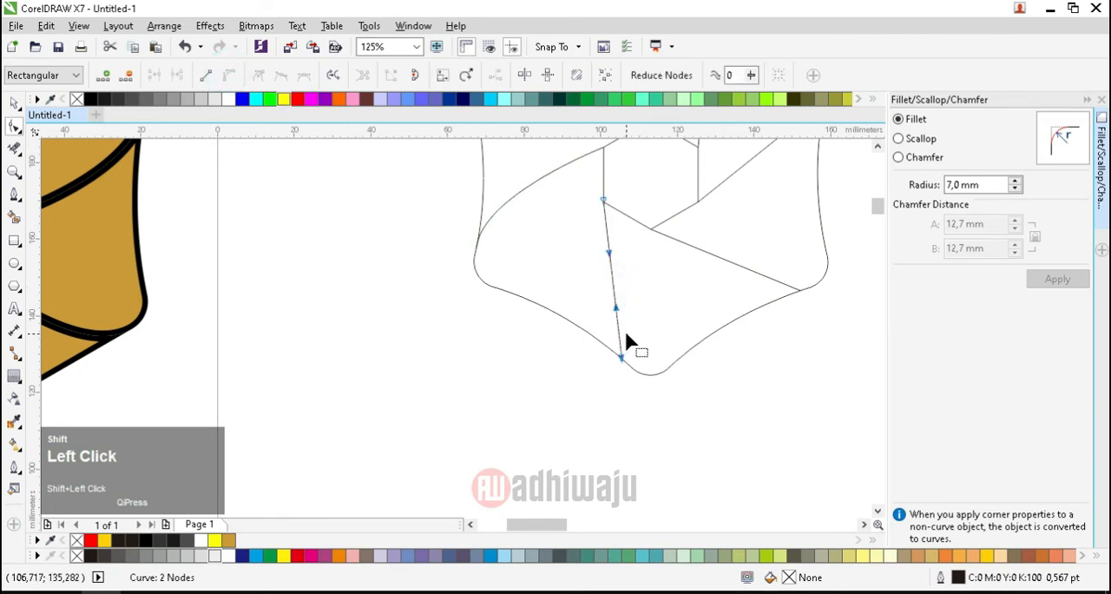
scroll(614, 302, up, 2)
drag(620, 300, 553, 349)
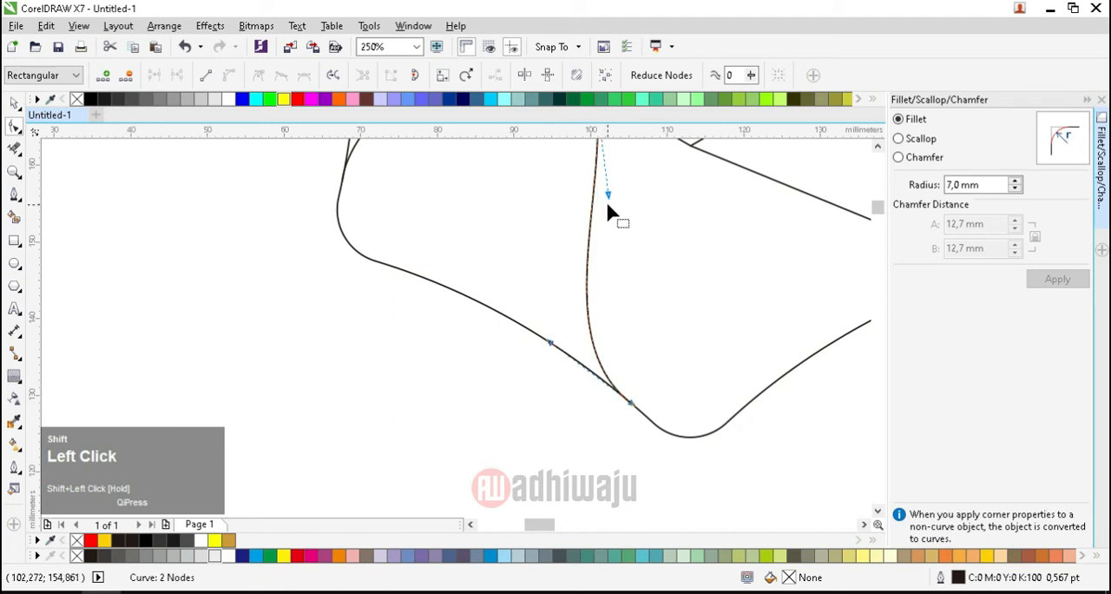
scroll(605, 287, down, 1)
drag(605, 236, 603, 185)
Step: Curve the line from the inner hexagon's bottom vertex, placing its outer handle along the lower-right outline and its inner handle at the vertex
scroll(558, 327, down, 1)
scroll(638, 311, up, 1)
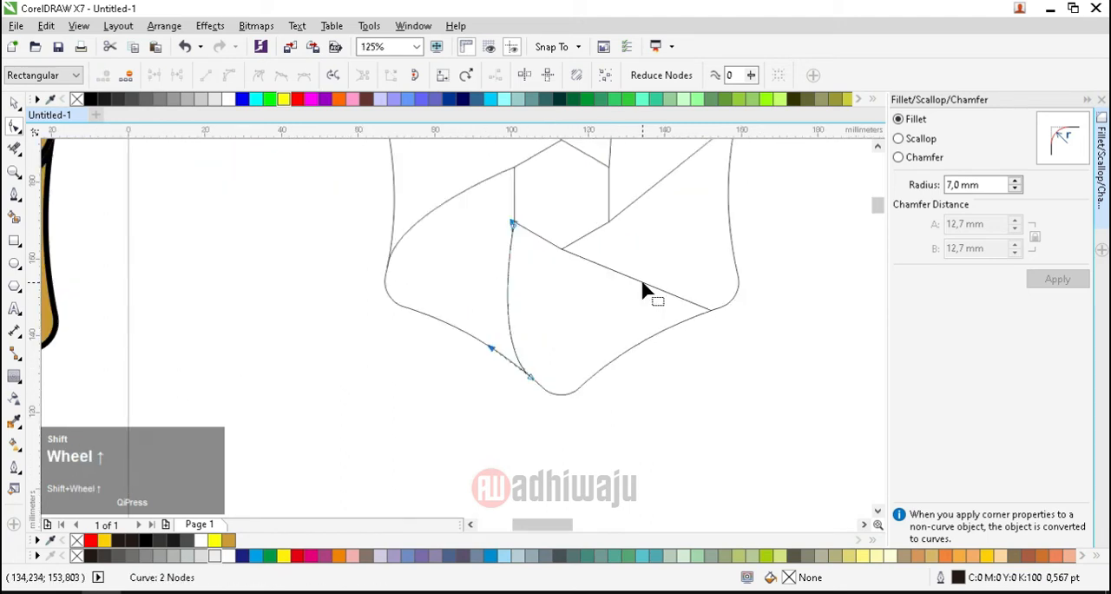
shift+click(643, 287)
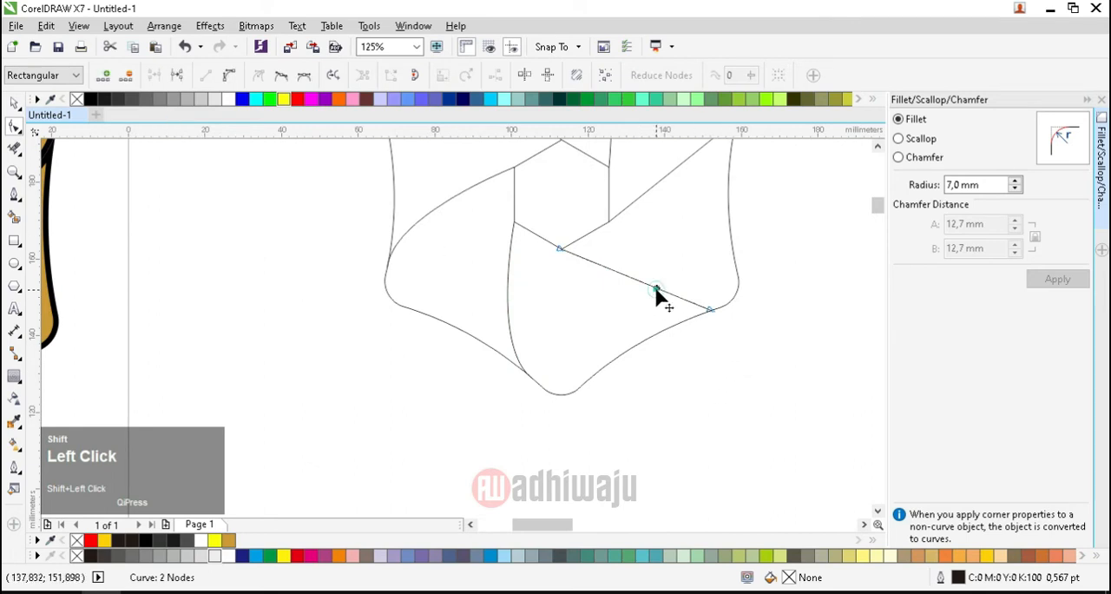
click(224, 78)
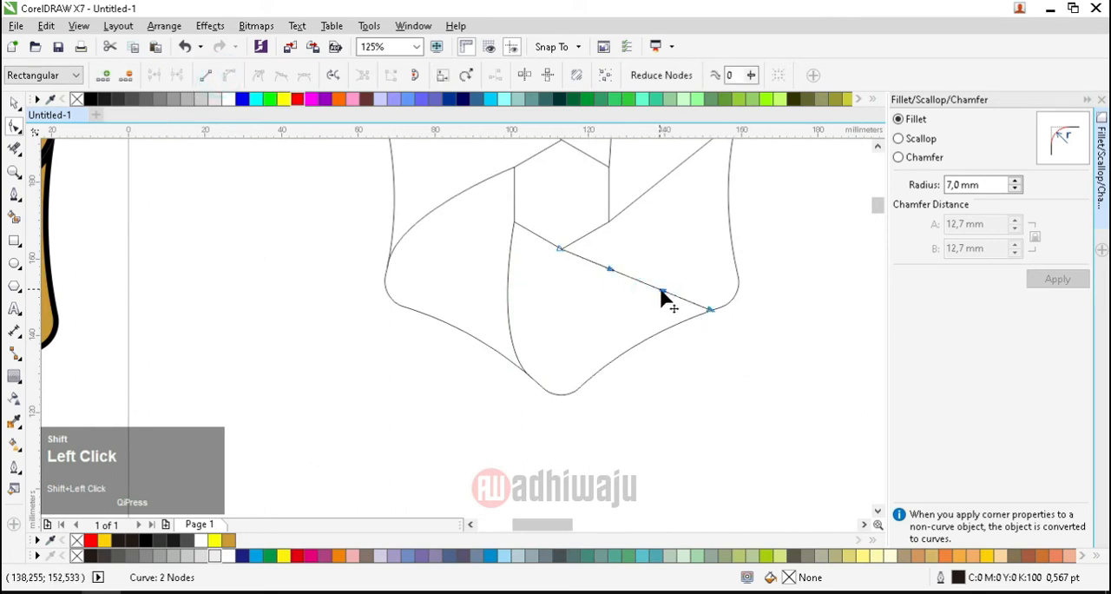
drag(661, 293, 561, 255)
Step: Curve the line from the inner hexagon's lower-right vertex, placing its outer handle on the right outline edge and its inner handle at the vertex
scroll(575, 384, down, 3)
scroll(596, 332, up, 2)
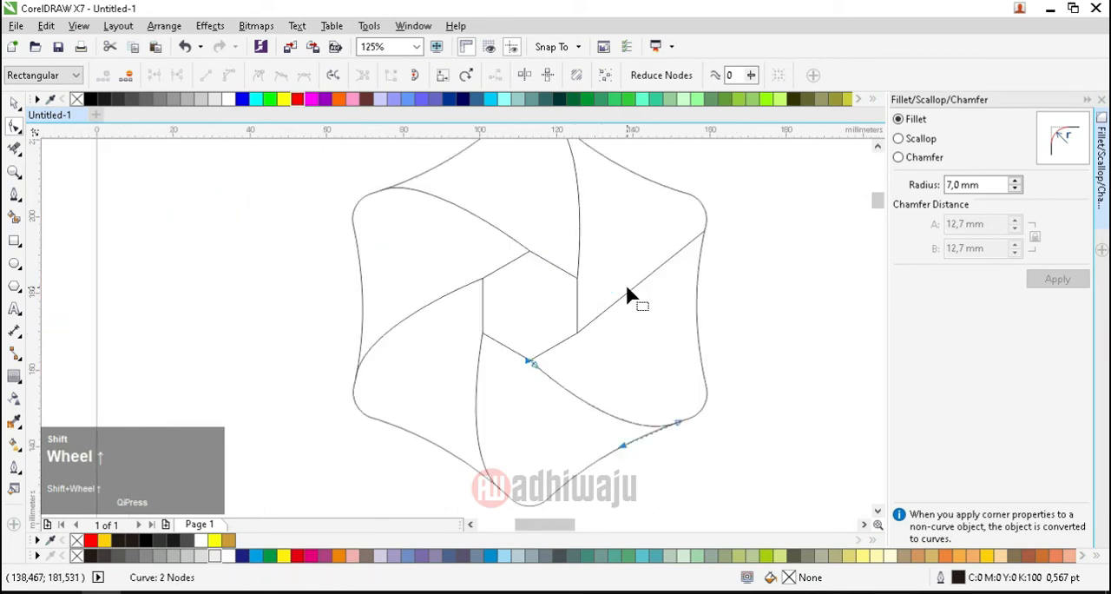
click(632, 290)
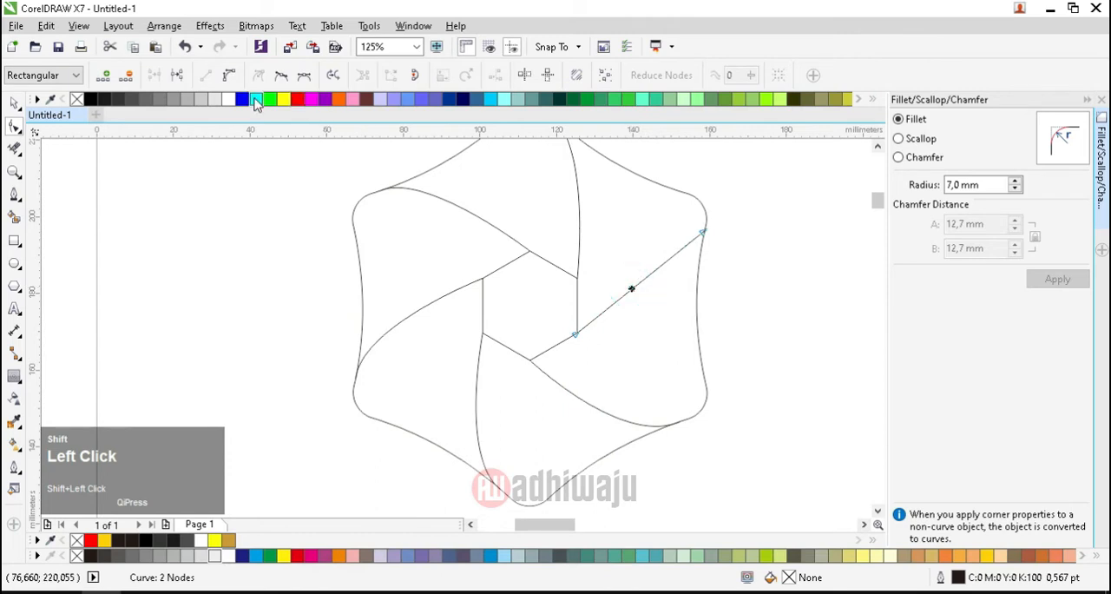
click(228, 78)
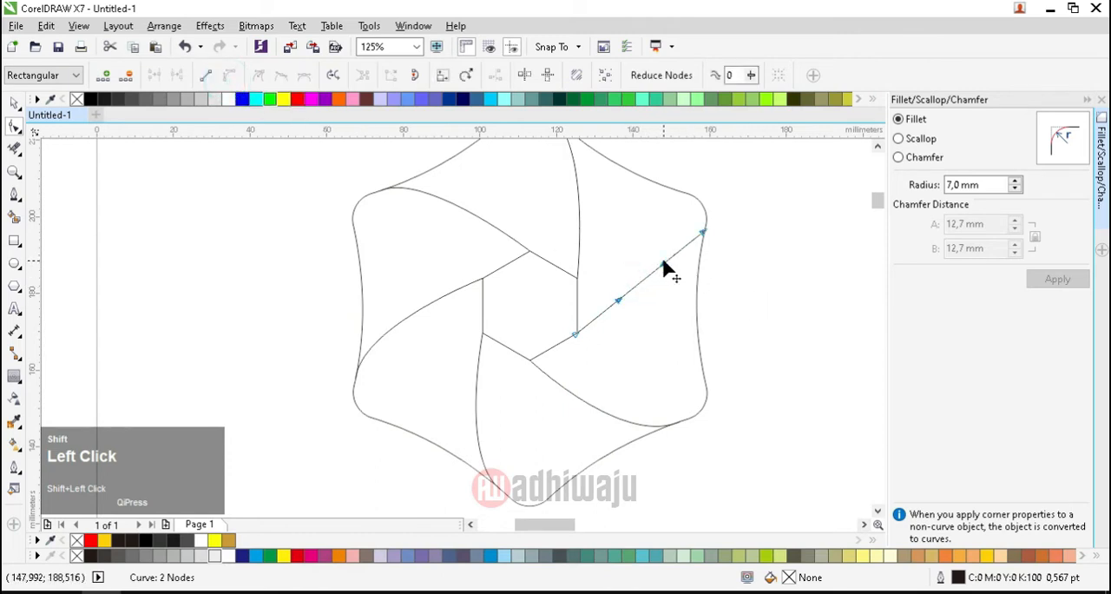
drag(662, 261, 697, 298)
drag(622, 300, 577, 333)
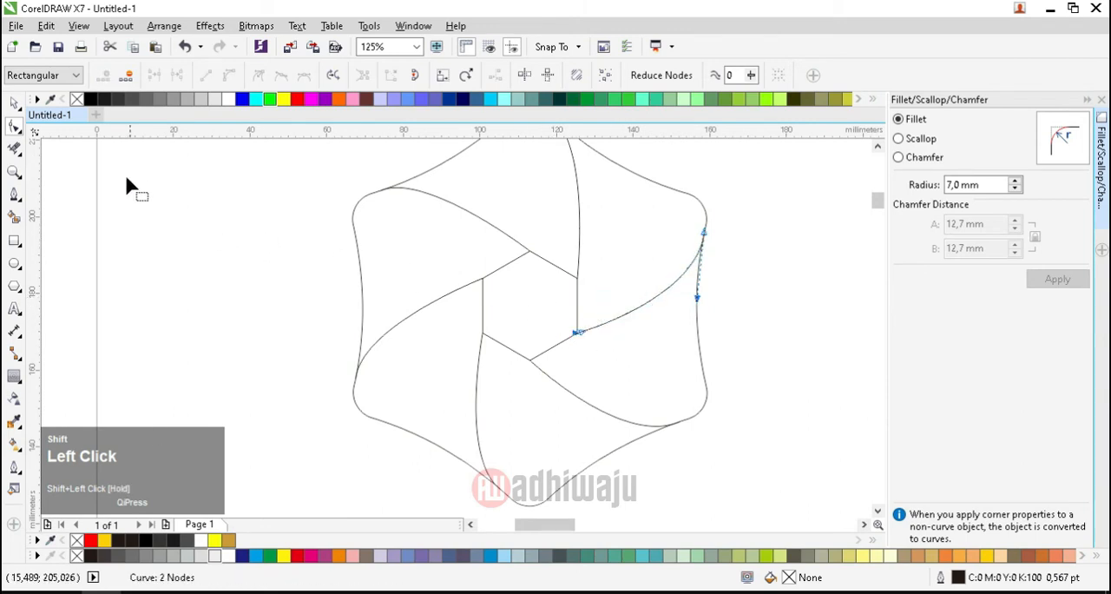
Step: Group the outer outline, the inner hexagon and the six curved dividing lines
click(14, 102)
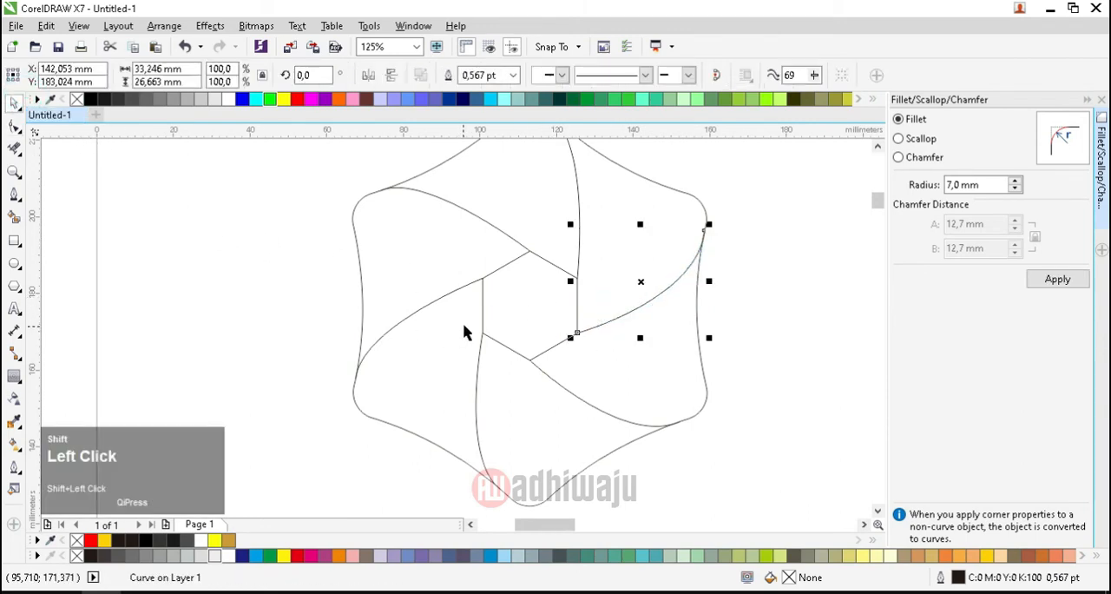
scroll(464, 333, down, 1)
click(356, 229)
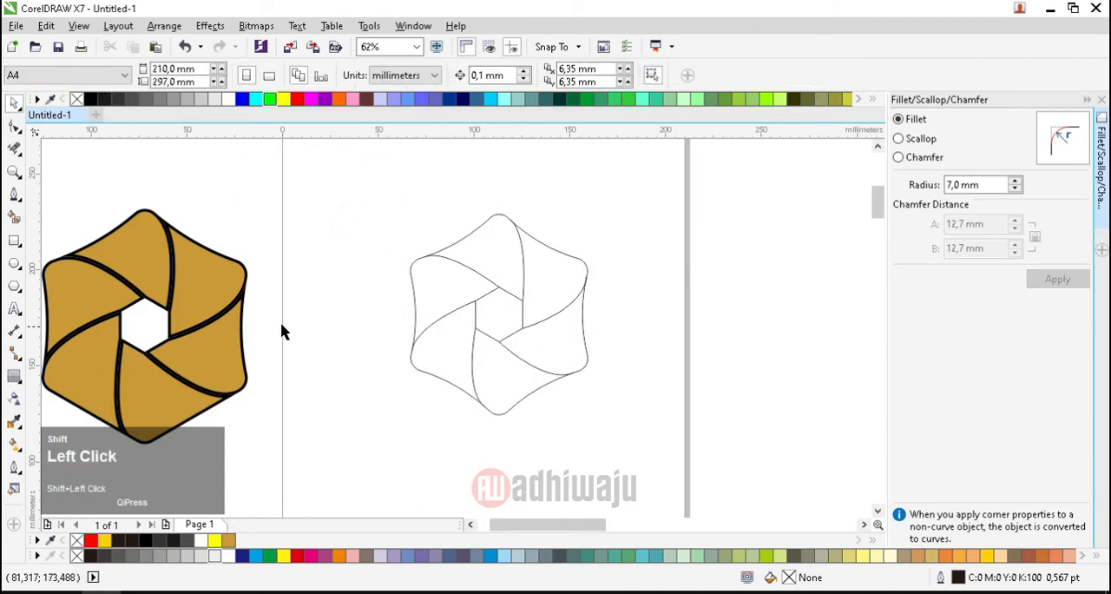
click(14, 217)
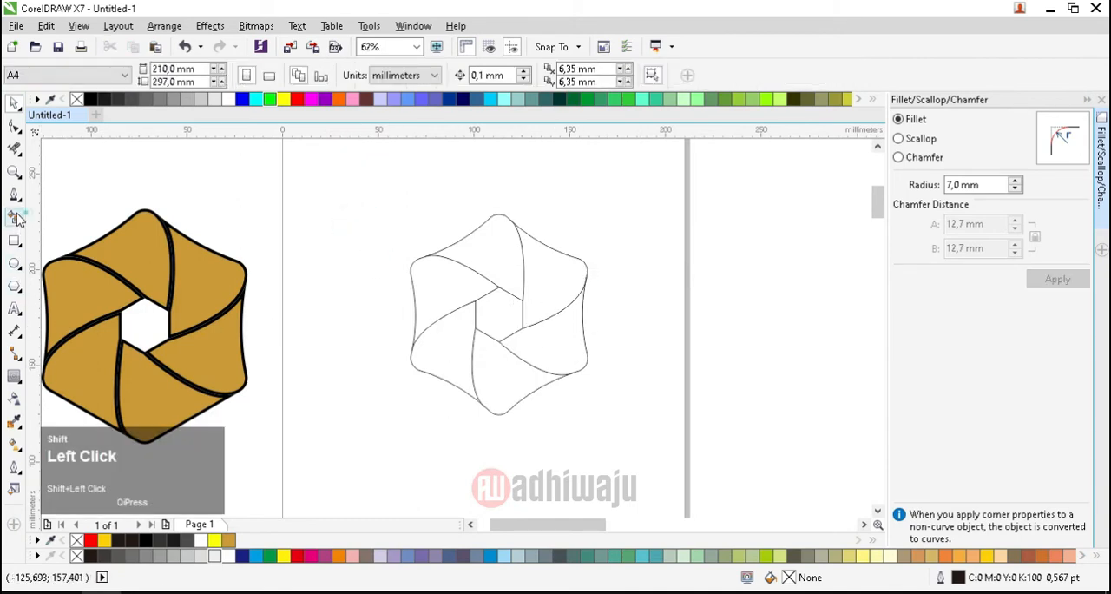
click(14, 102)
drag(378, 201, 644, 453)
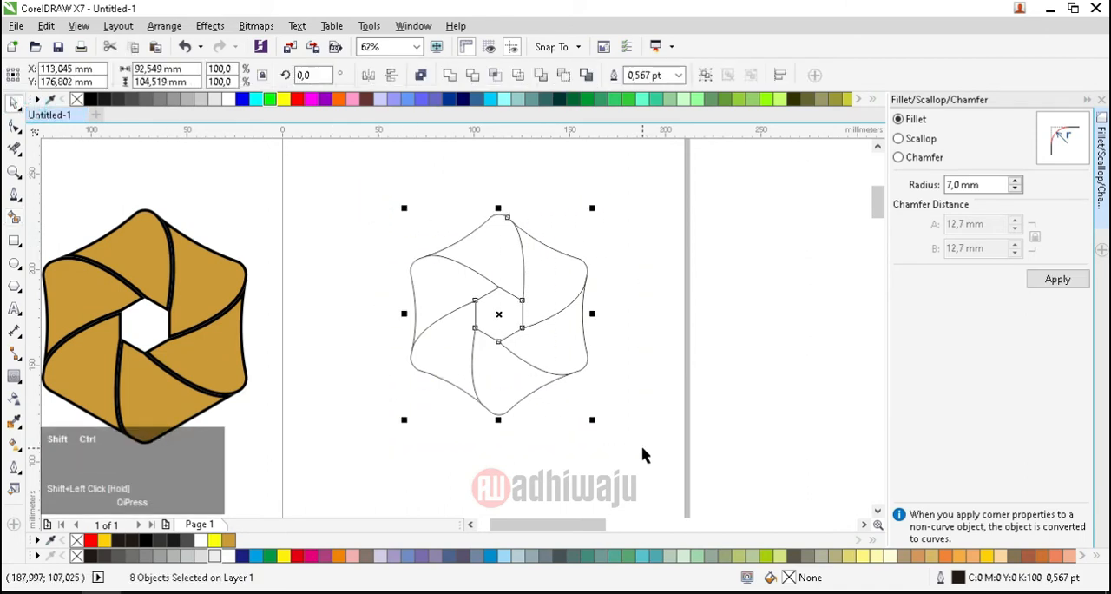
key(ctrl+shift+g)
Step: Fill the six segments around the inner hexagon with yellow (C:0 M:20 Y:100 K:0) using Smart Fill, leaving the center empty
shift+click(14, 217)
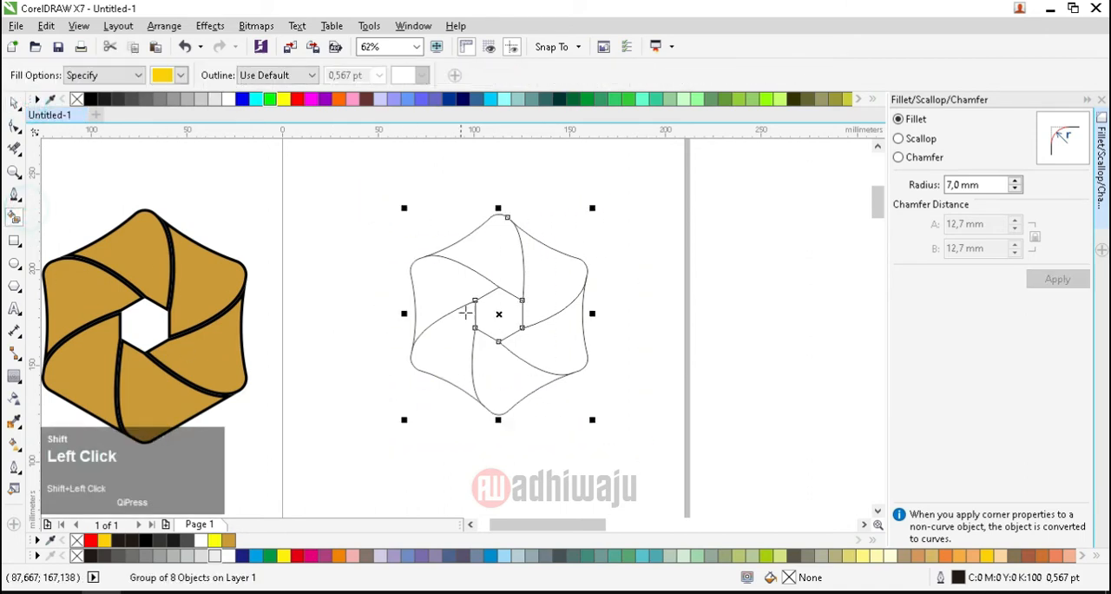
shift+click(492, 240)
shift+click(540, 276)
shift+click(551, 336)
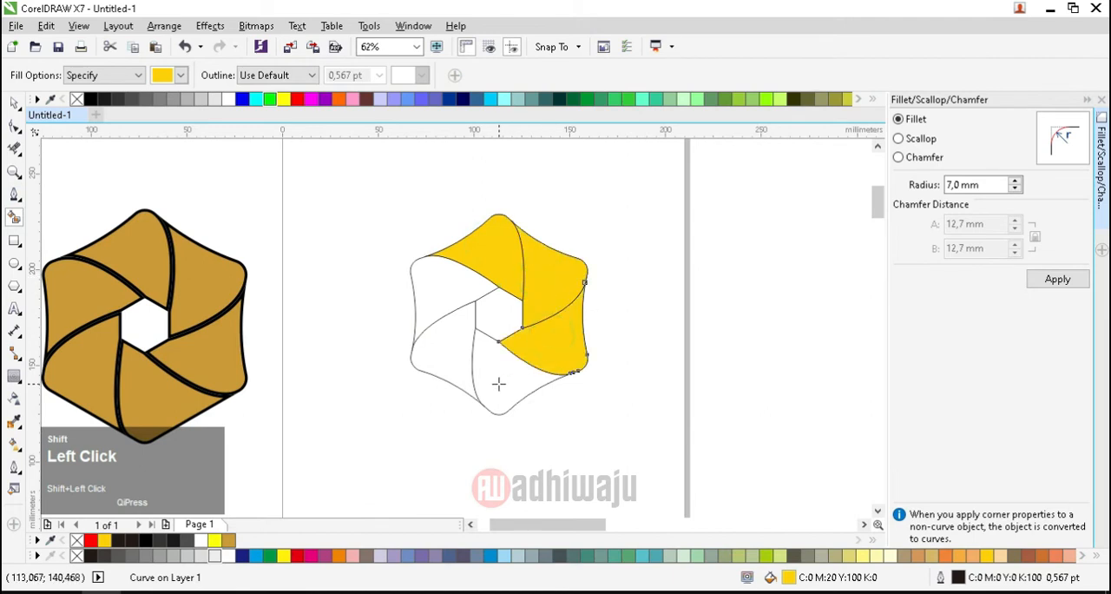
shift+click(500, 384)
shift+click(453, 349)
shift+click(449, 289)
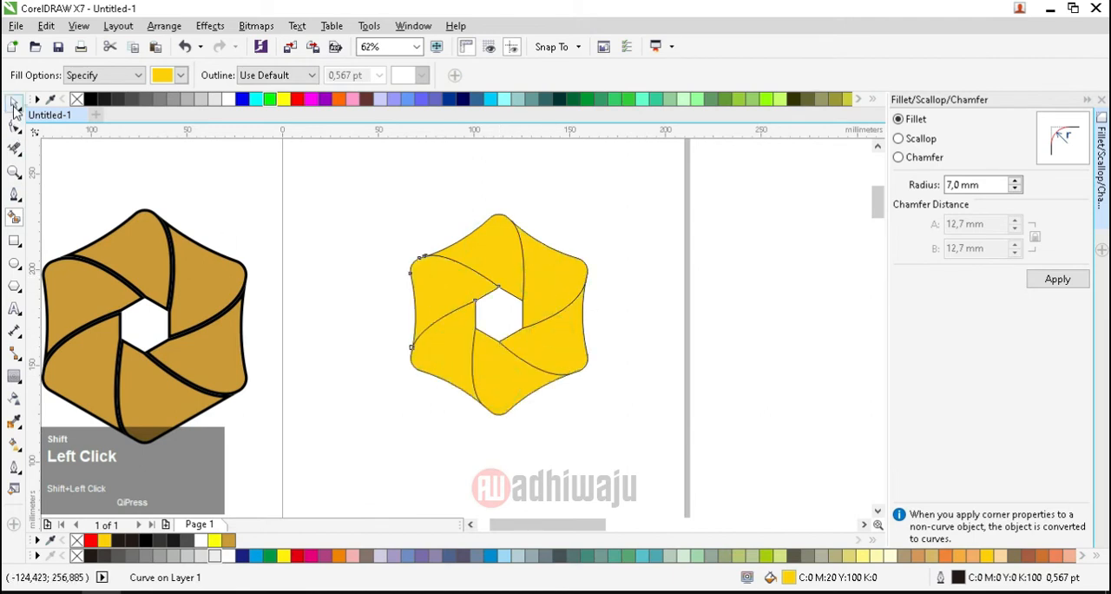
Step: Apply a one-step inside contour with a 1.04 mm offset and golden fill to the upper-left segment
click(14, 102)
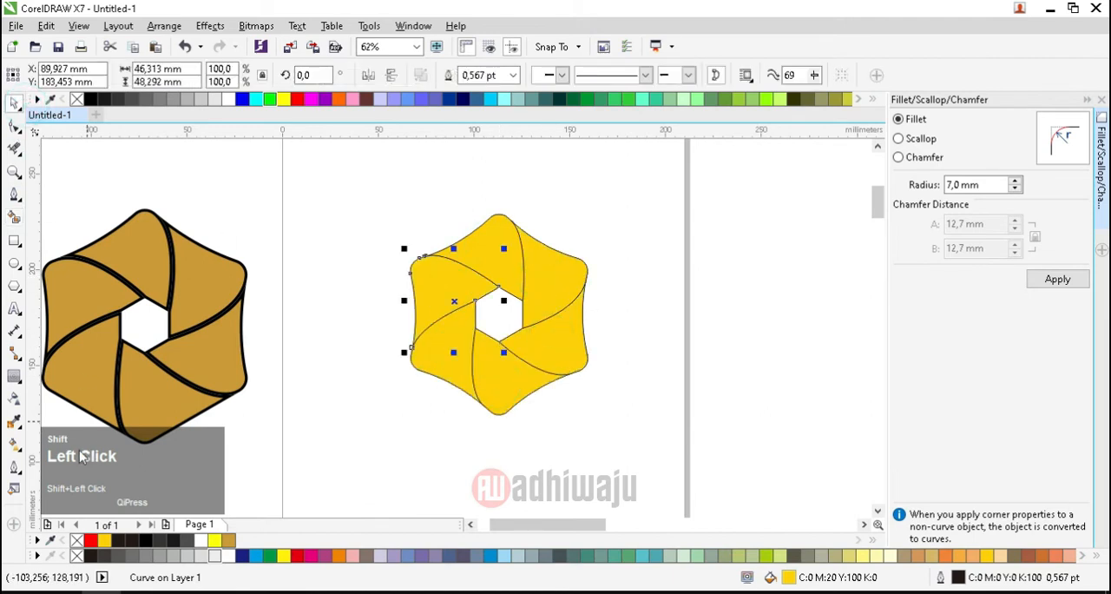
shift+click(17, 382)
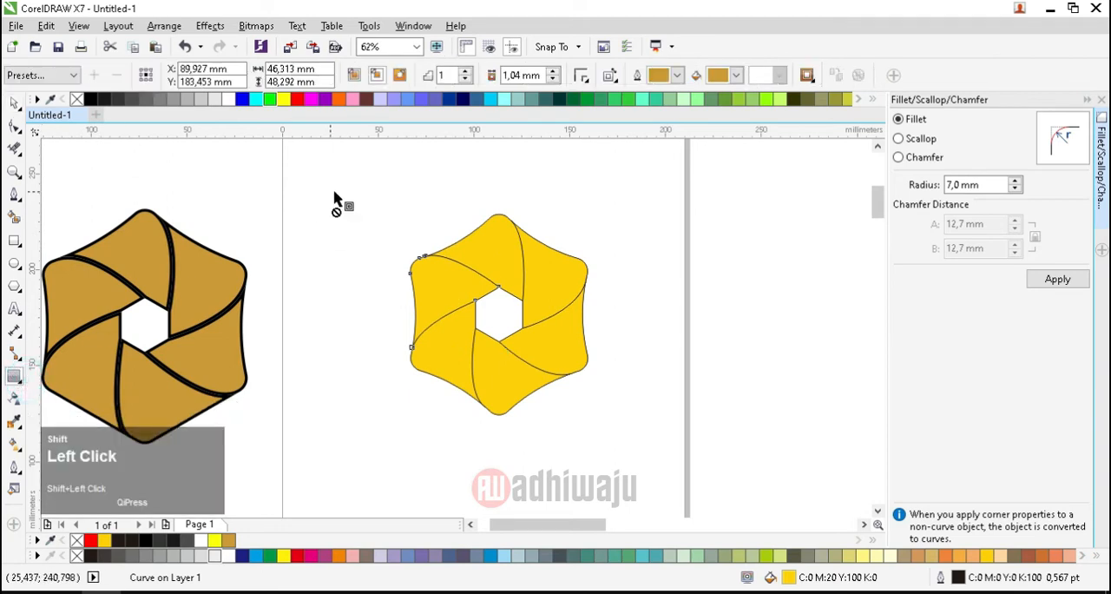
click(378, 76)
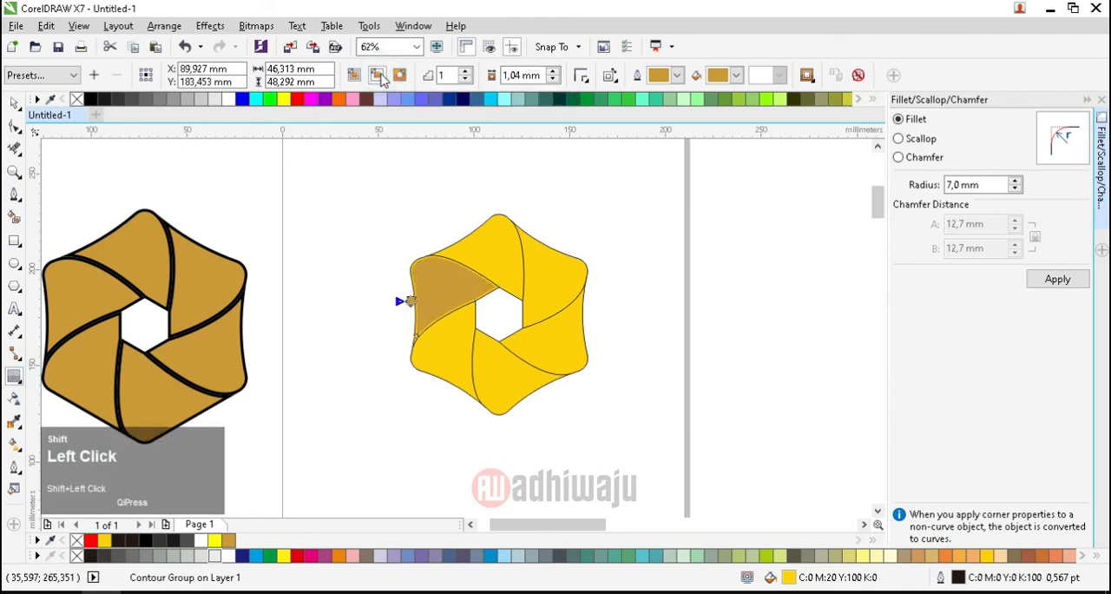
Step: Apply the same one-step inside contour with a 1.04 mm offset to the remaining five segments
scroll(441, 276, up, 2)
click(528, 233)
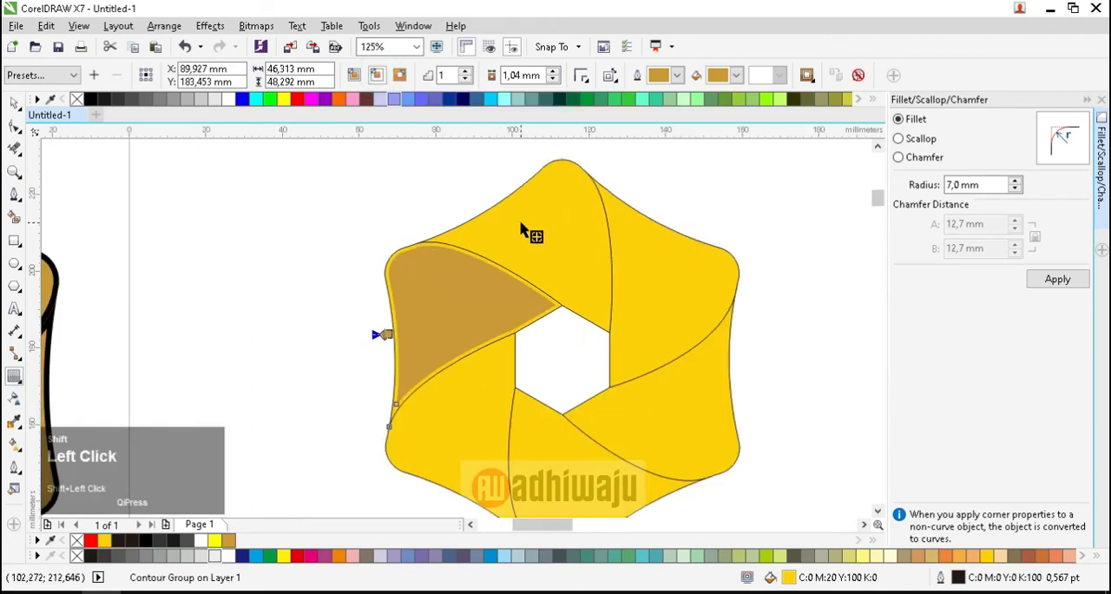
click(379, 76)
click(637, 221)
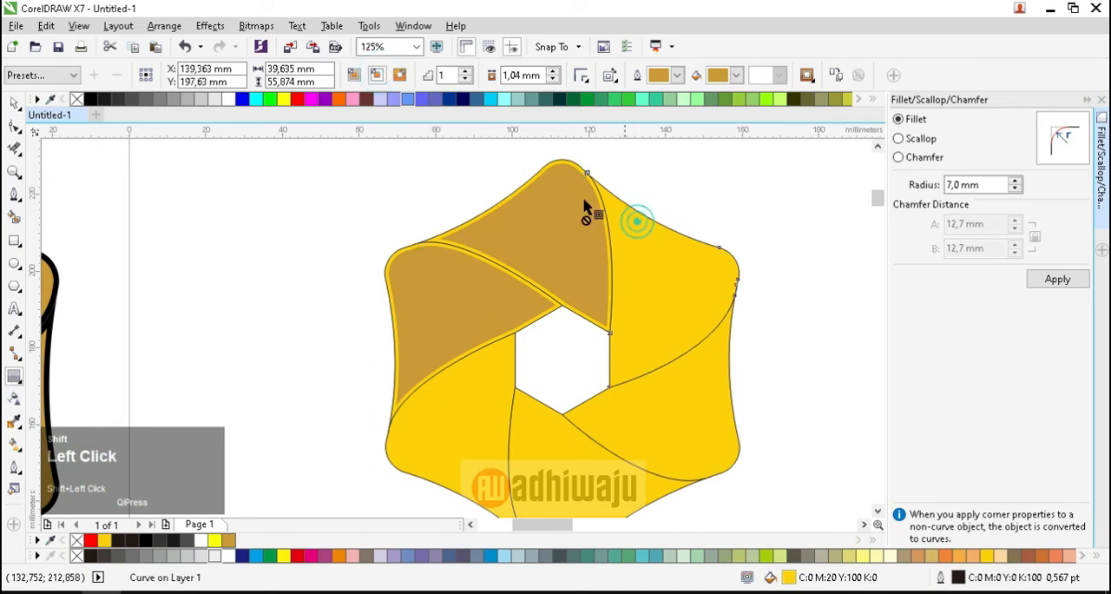
click(378, 75)
click(665, 409)
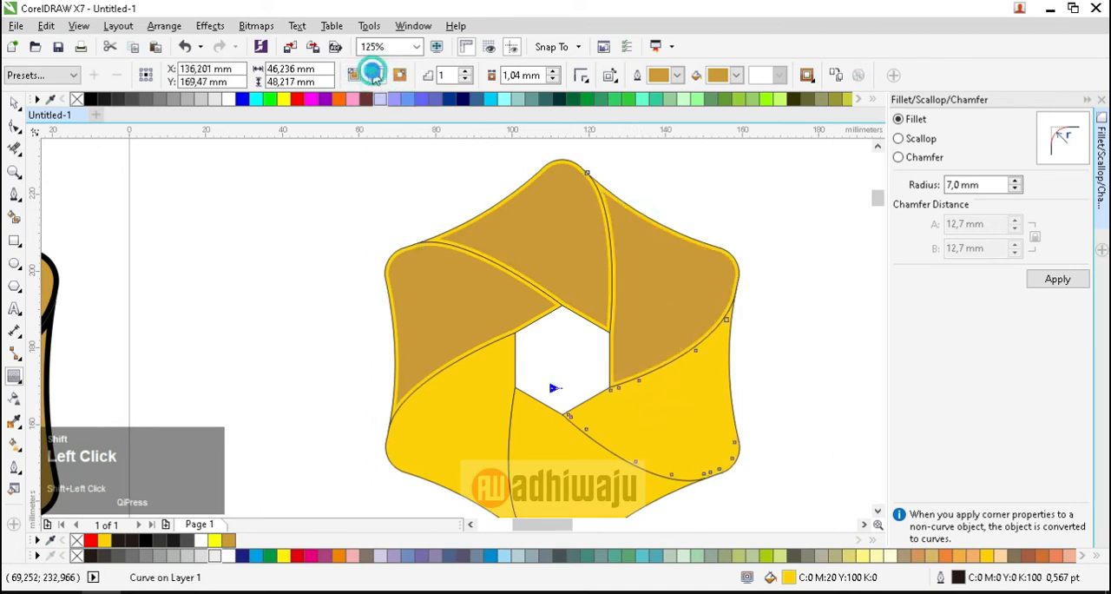
click(373, 75)
click(530, 450)
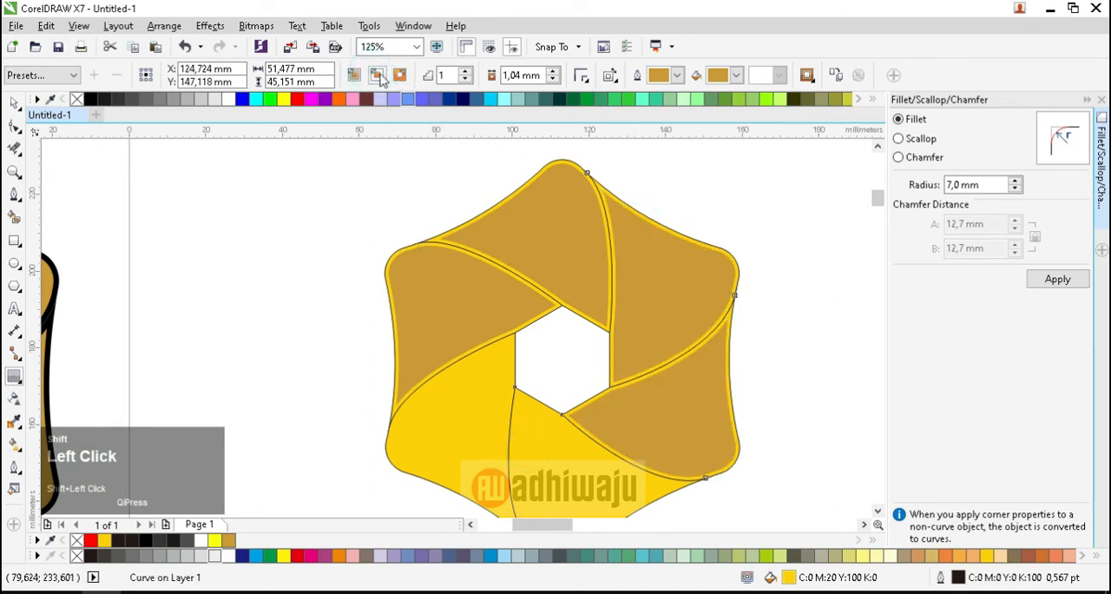
click(379, 76)
click(460, 369)
click(378, 76)
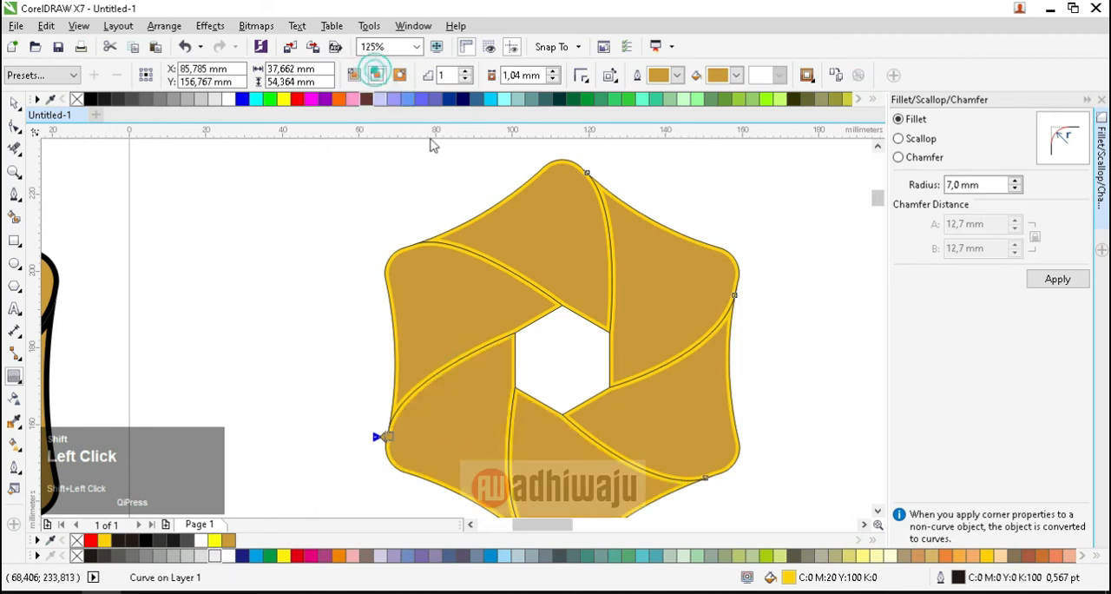
Step: Break apart the contour groups of the segments so each inset shape separates from its yellow base
click(185, 212)
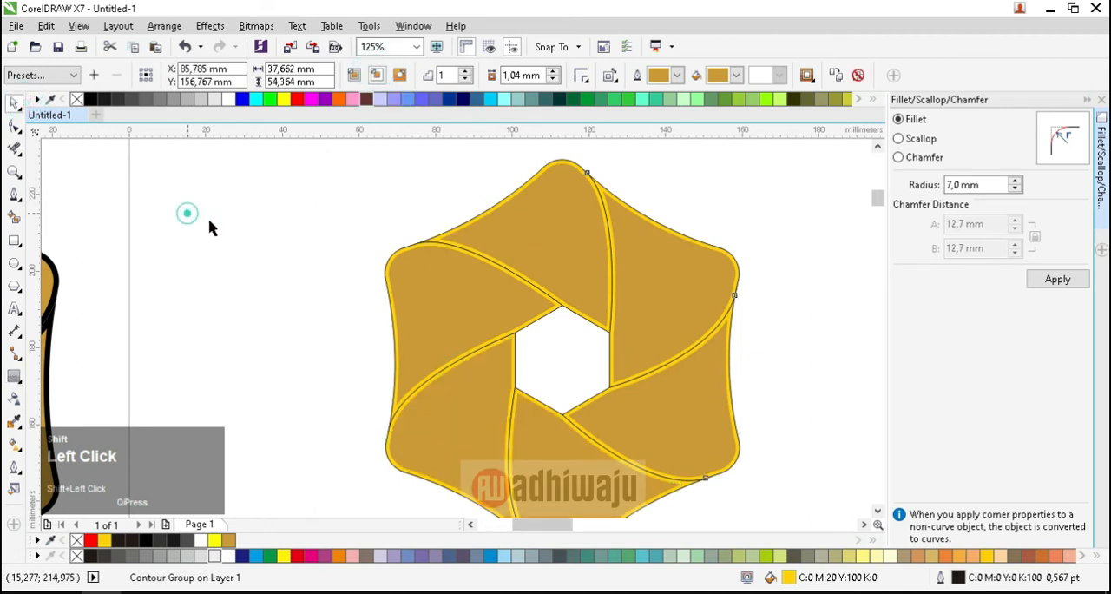
click(533, 260)
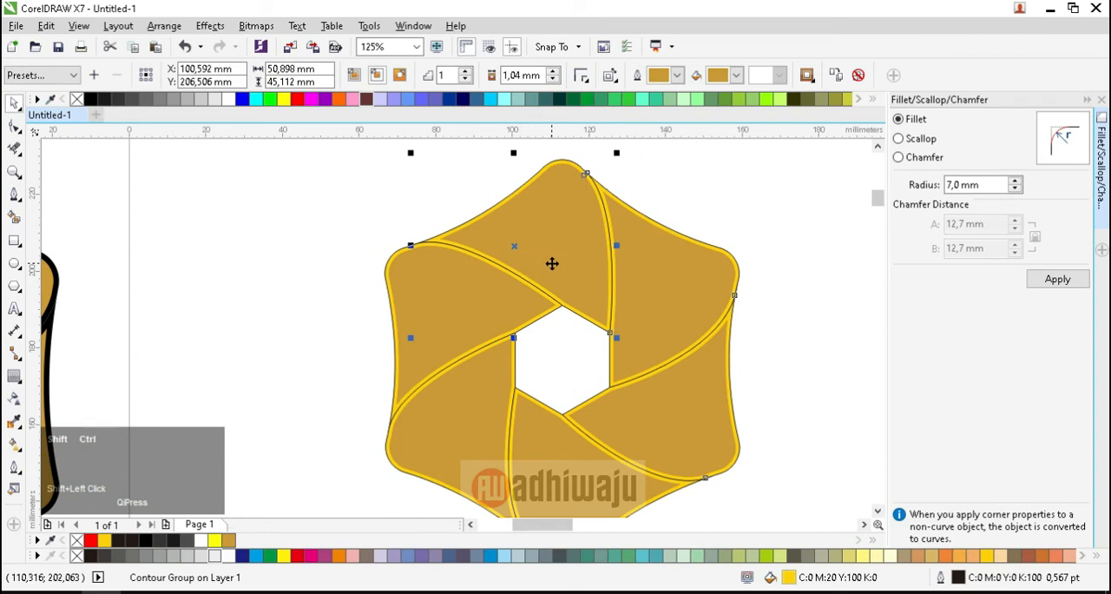
click(662, 313)
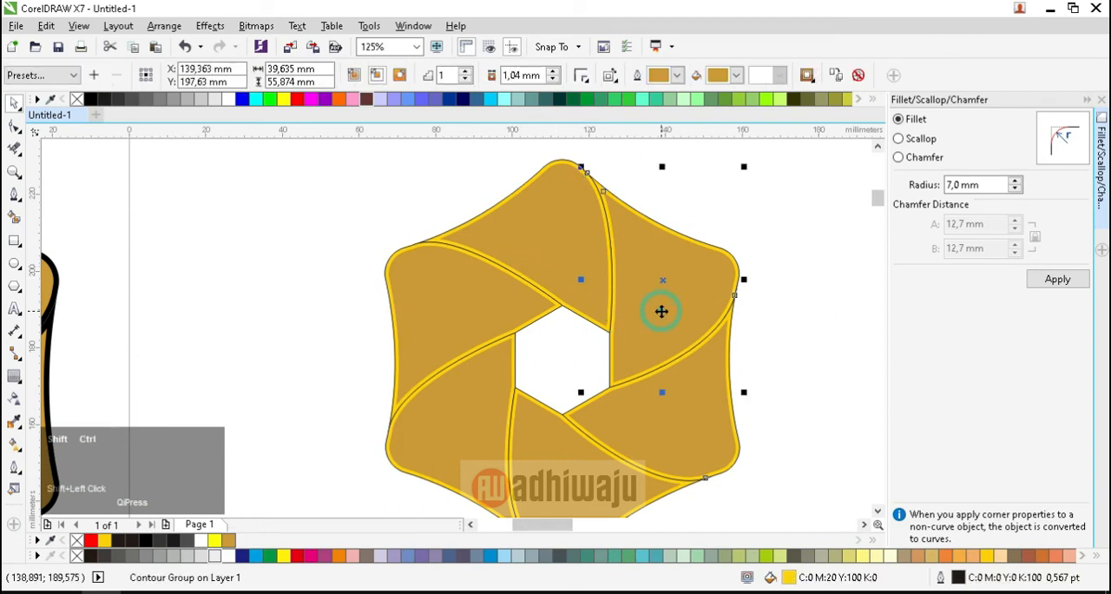
key(ctrl+k)
click(680, 398)
key(ctrl+k)
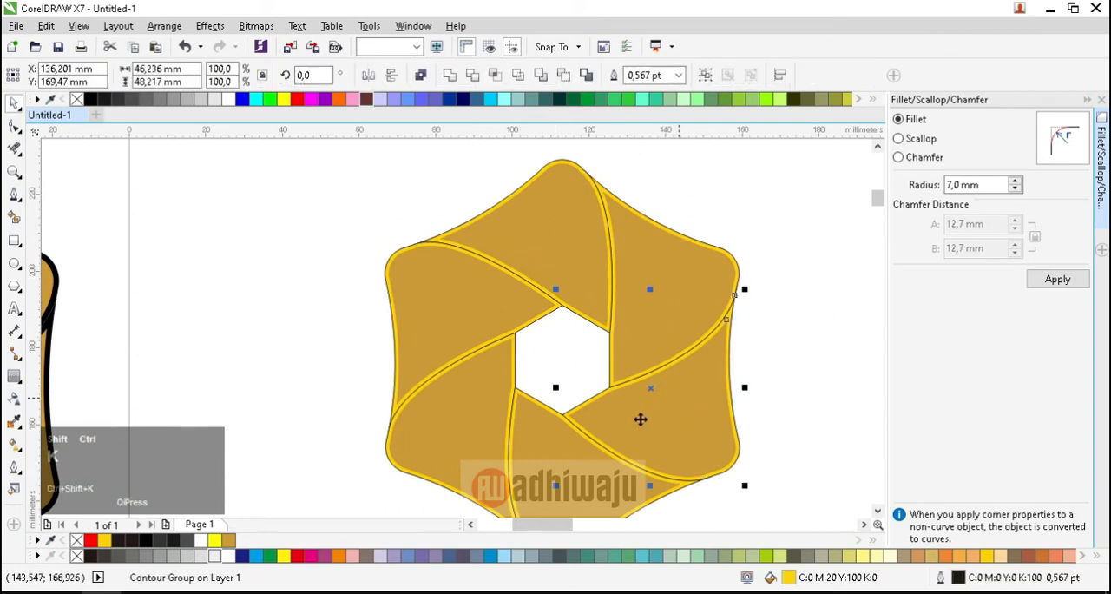
click(530, 449)
key(ctrl+k)
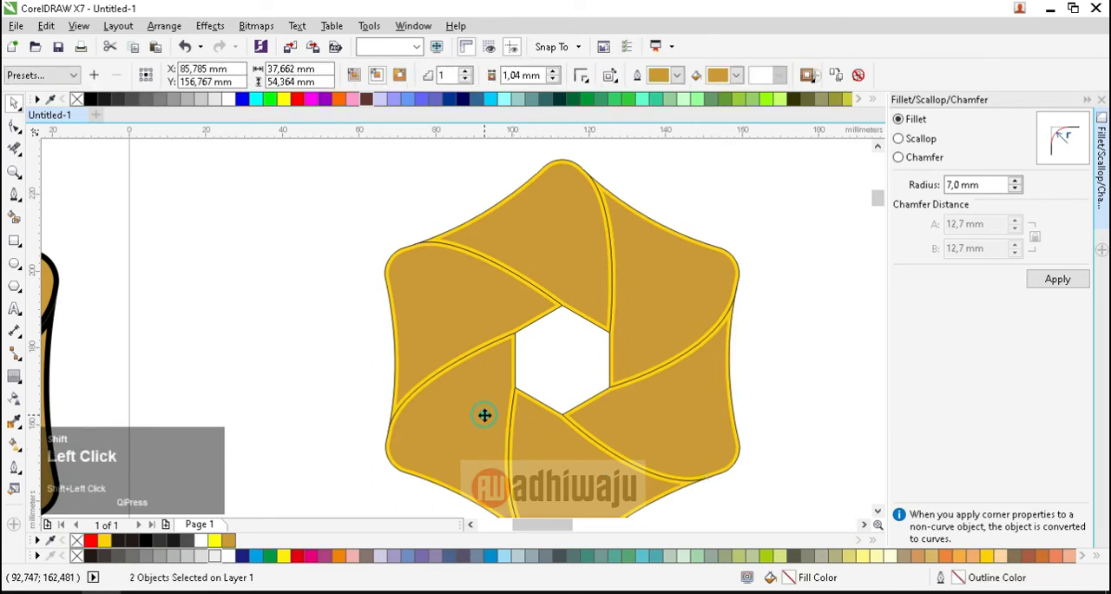
click(458, 325)
key(ctrl+k)
Step: Select the six golden inset shapes and move them together off the yellow base toward the page's right edge
scroll(454, 297, down, 2)
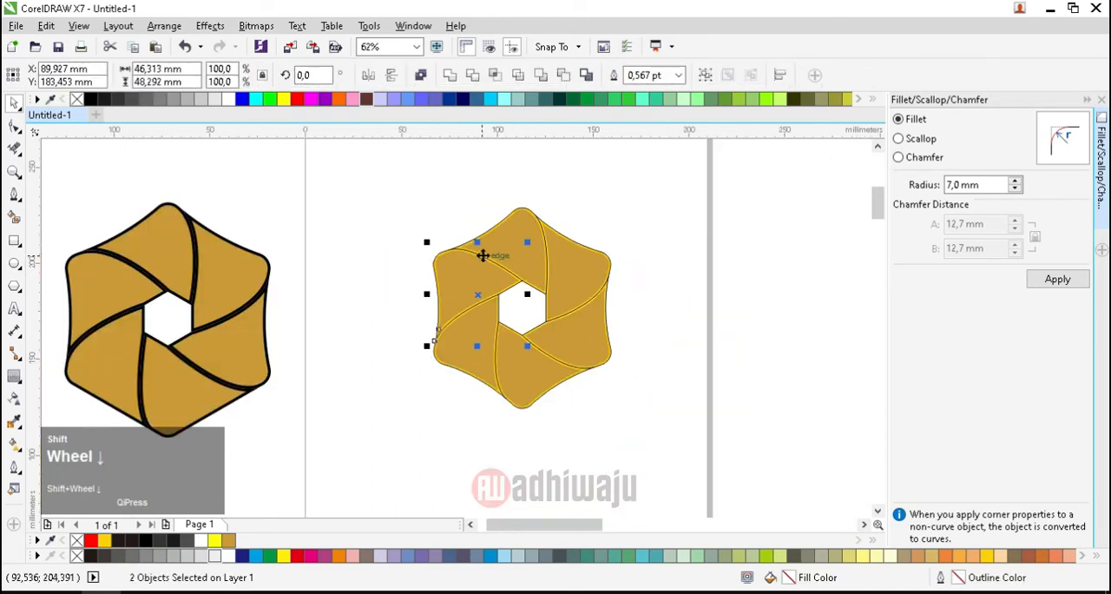
click(489, 241)
shift+click(579, 263)
shift+click(578, 325)
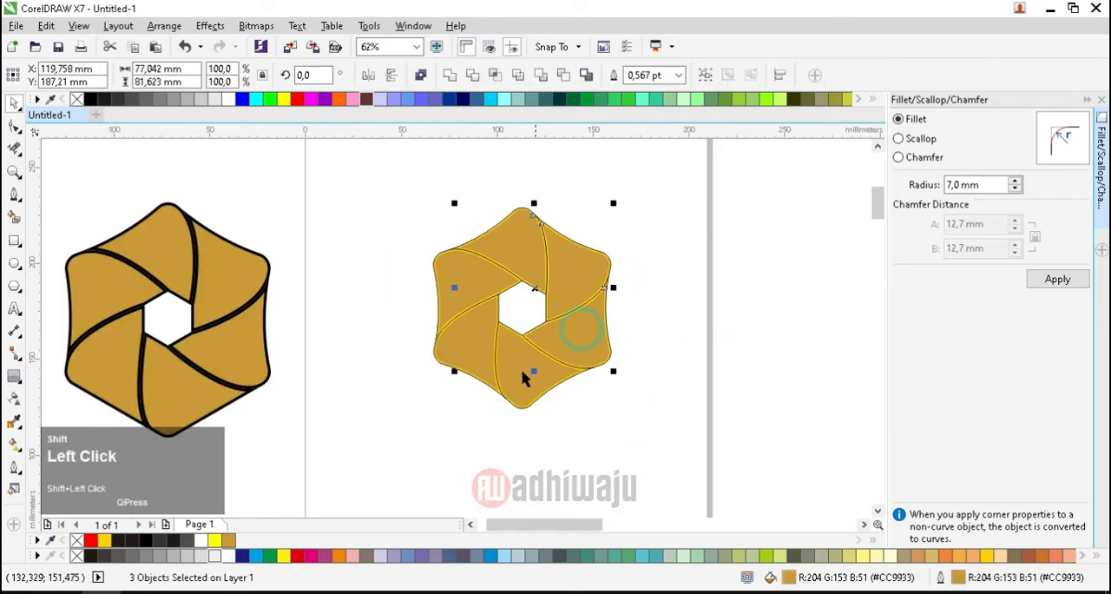
shift+click(519, 372)
shift+click(473, 340)
shift+click(466, 302)
scroll(494, 275, down, 2)
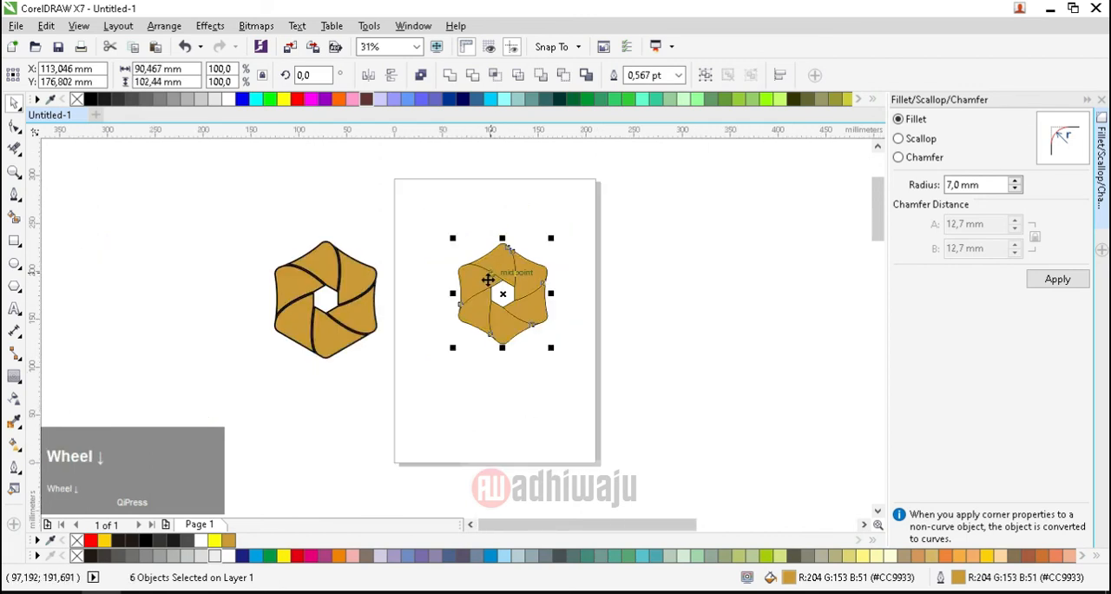
drag(487, 278, 616, 261)
Step: Move the yellow base with its line work off the page beside the reference logo, and bring the golden shapes back onto the page
drag(432, 223, 560, 378)
drag(503, 310, 230, 254)
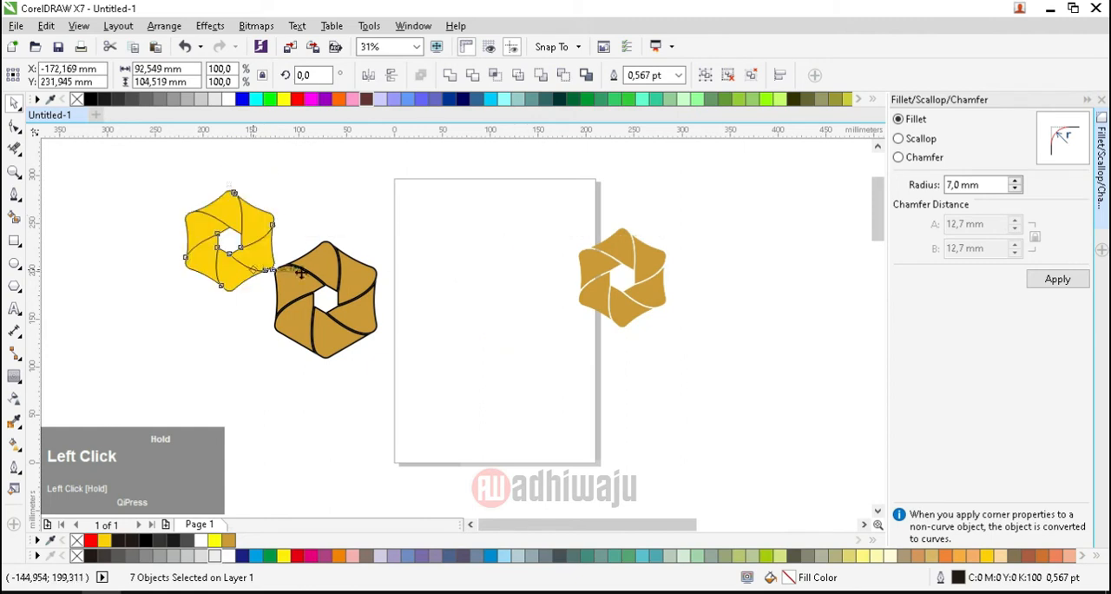
drag(545, 209, 519, 298)
scroll(491, 237, up, 1)
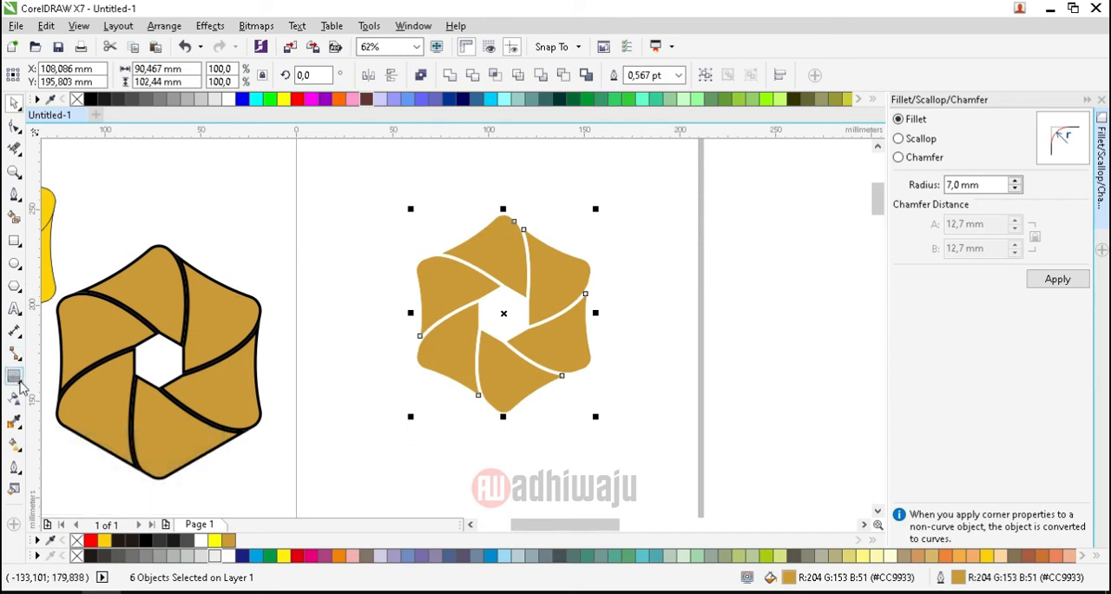
Step: Try a single linear fountain fill across all six golden shapes, and undo it
click(17, 442)
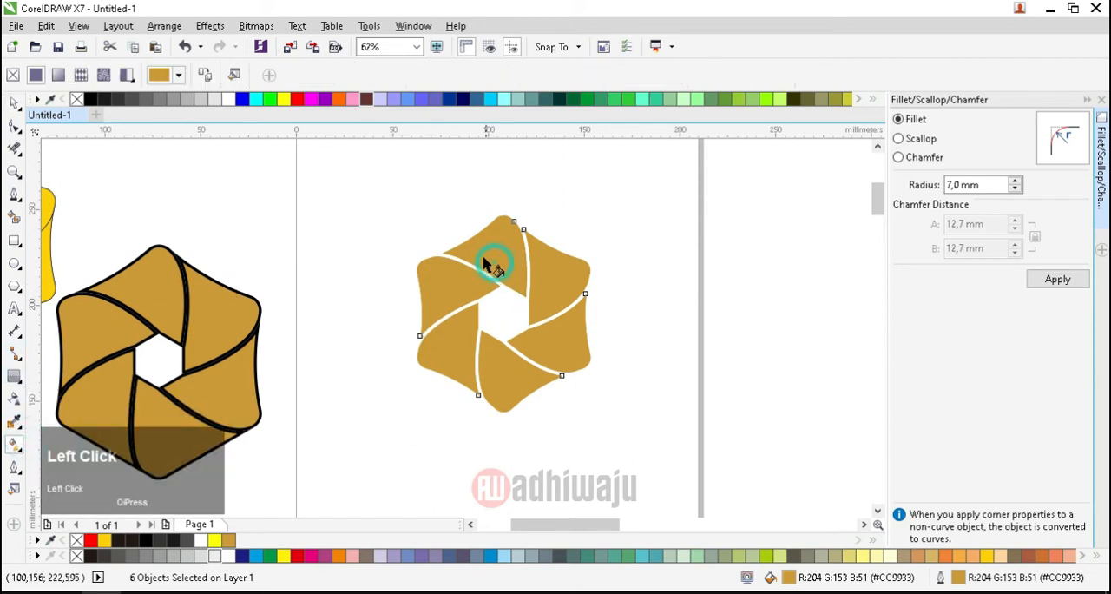
drag(484, 255, 526, 260)
click(246, 158)
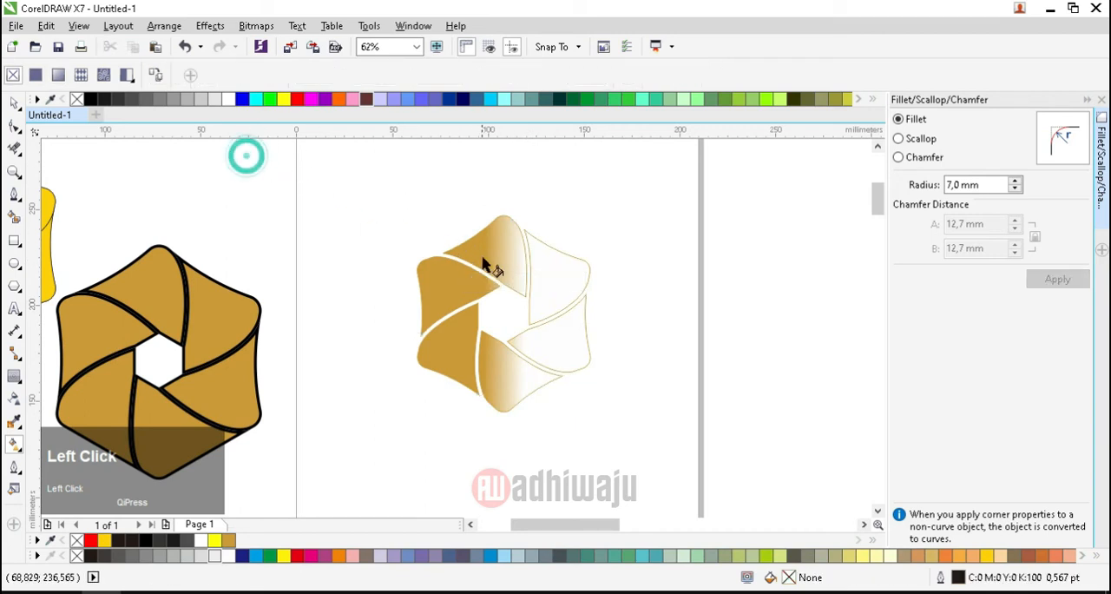
click(483, 263)
key(ctrl+z)
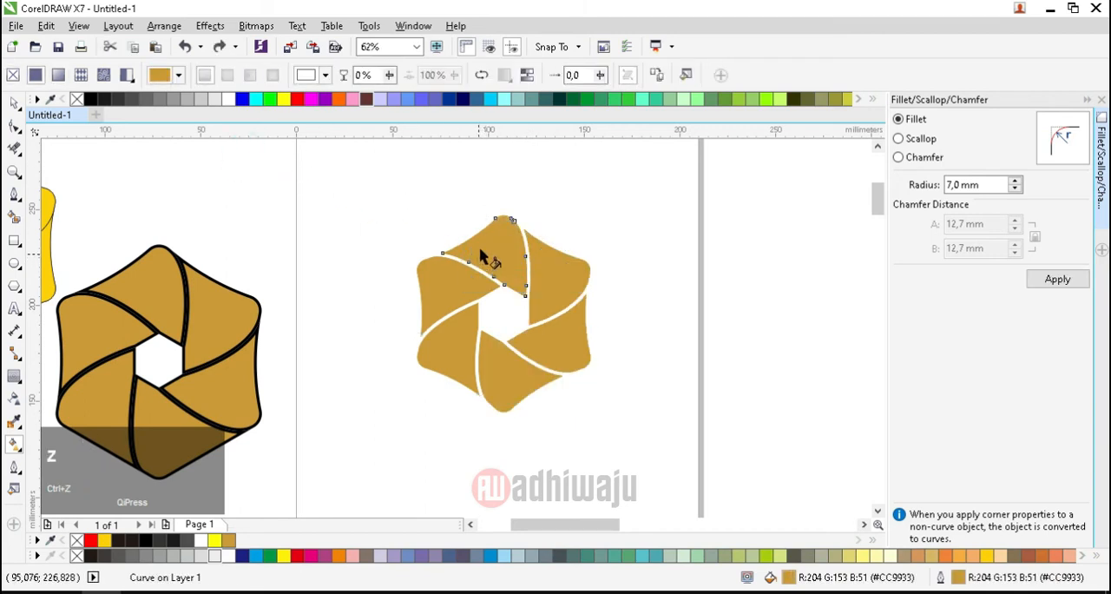
Step: Give the uppermost segment a purple-to-black linear fountain fill running from its outer left part to its inner lower corner
drag(479, 248, 526, 263)
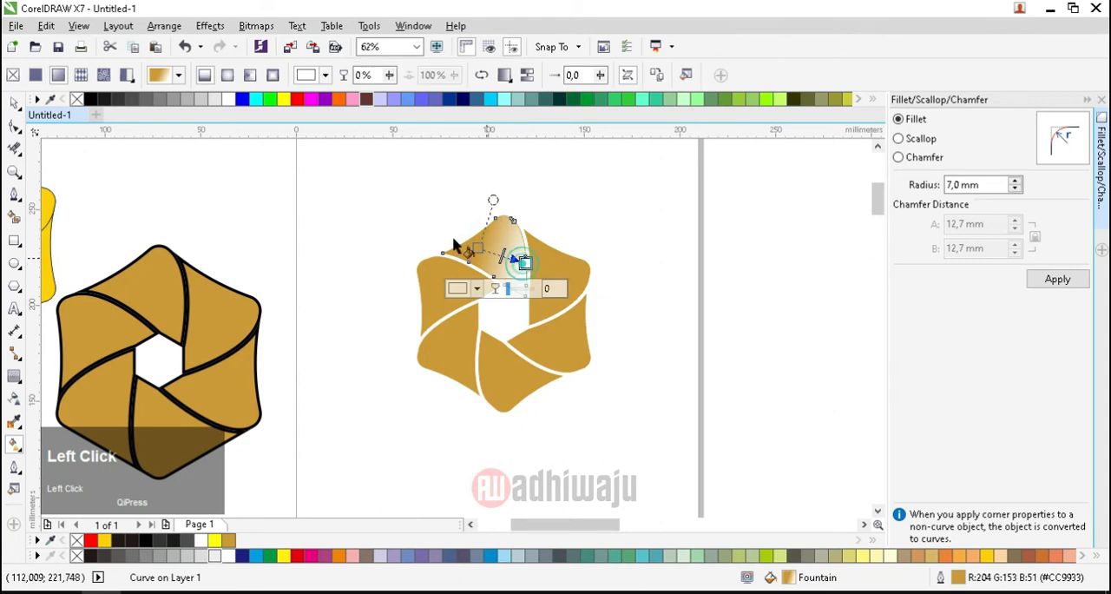
drag(90, 99, 530, 319)
scroll(537, 273, up, 1)
scroll(536, 272, down, 1)
scroll(521, 260, up, 2)
click(404, 231)
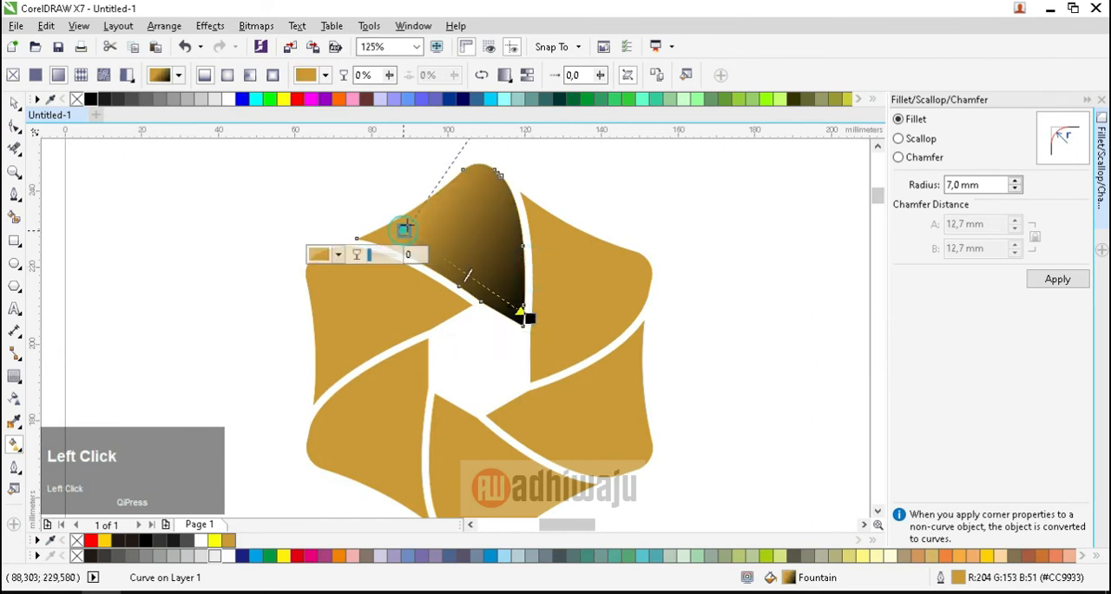
click(324, 99)
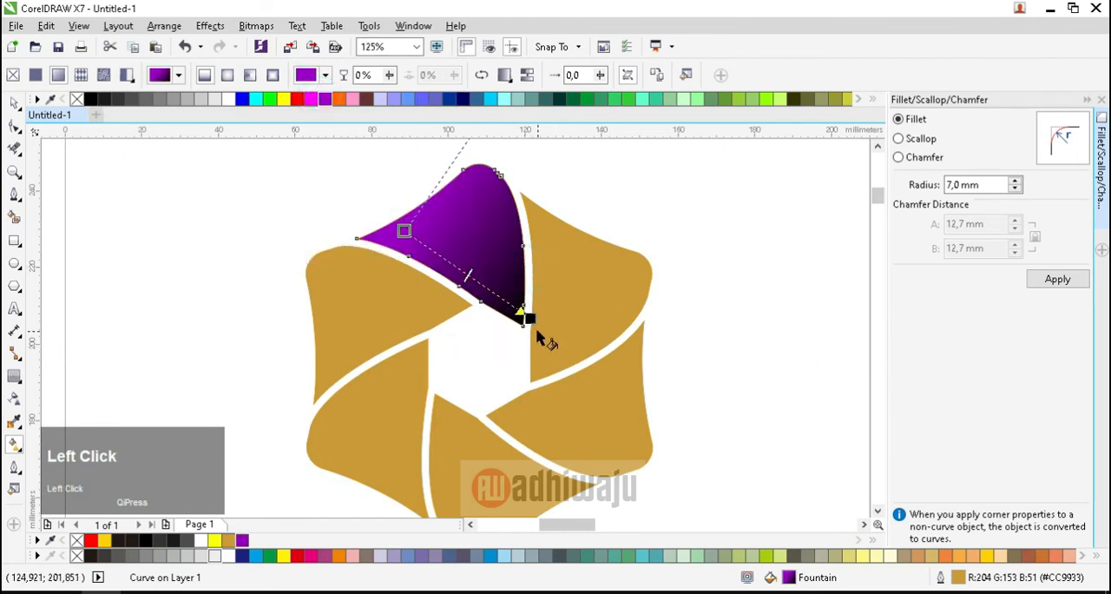
Step: Repeat the purple-to-black fountain fill on the upper-left segment and place its black end at the segment's lower edge
click(396, 337)
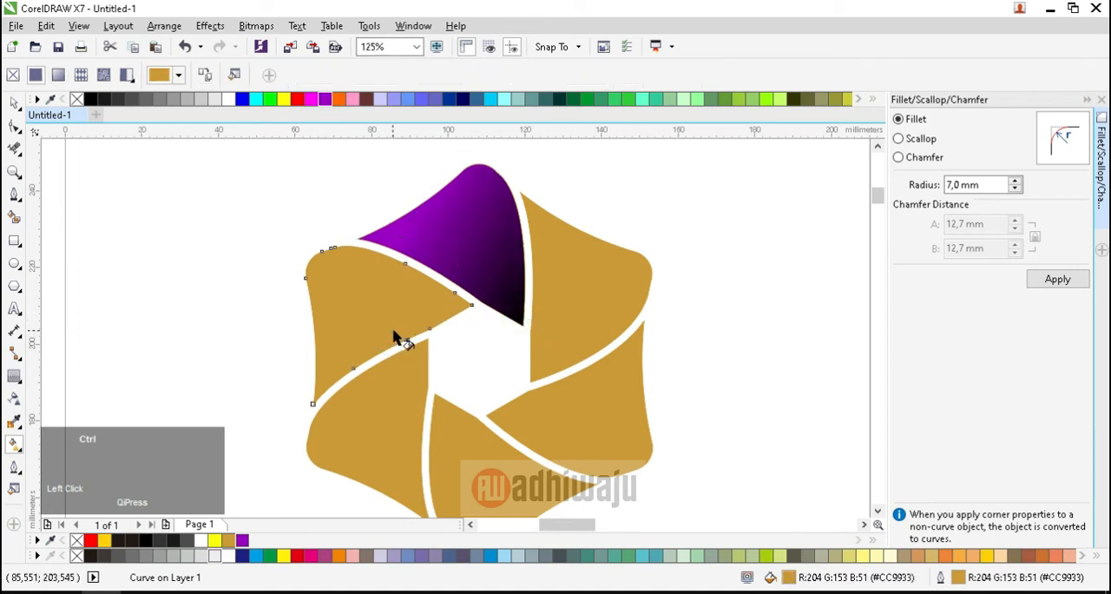
key(ctrl+r)
click(395, 322)
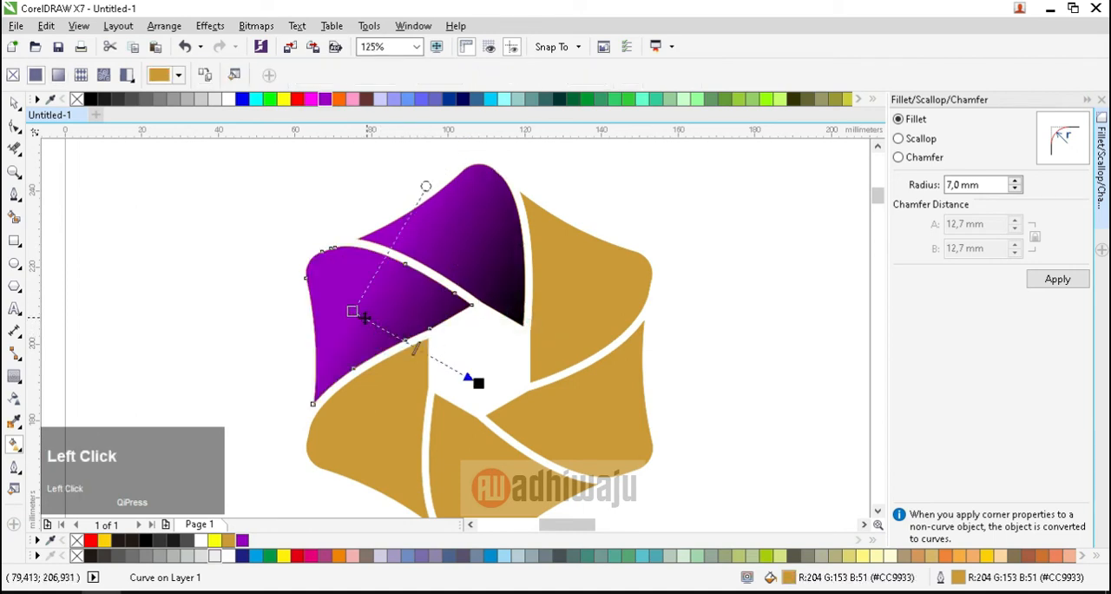
drag(479, 383, 391, 355)
Step: Repeat the purple-to-black fountain fill on the lower-left segment and place its black end at the edge bordering the bottom segment
click(397, 422)
key(ctrl+r)
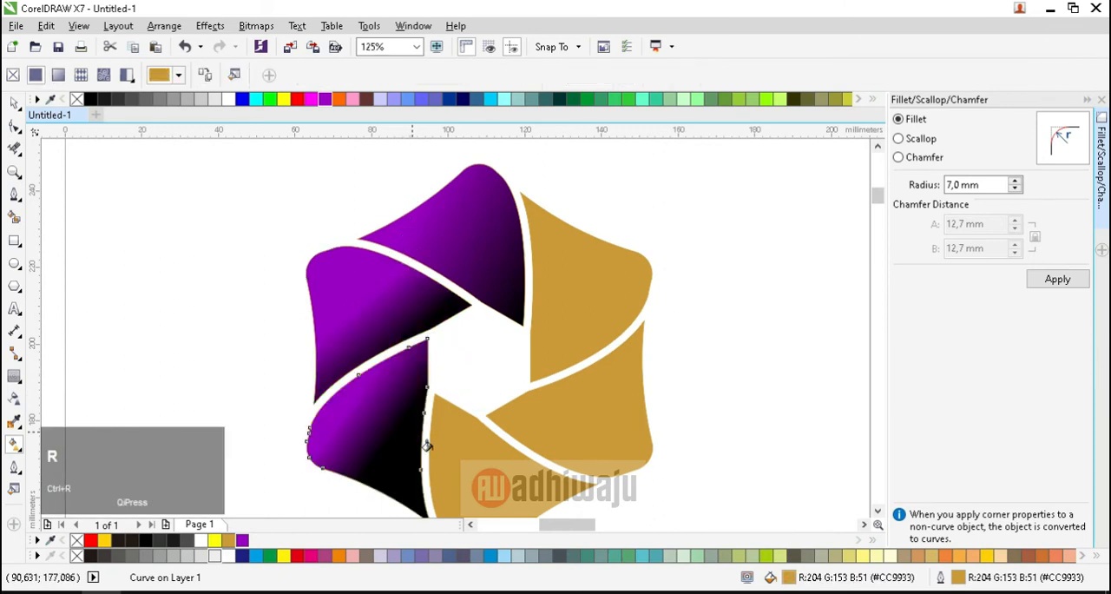
click(413, 432)
drag(370, 465, 428, 441)
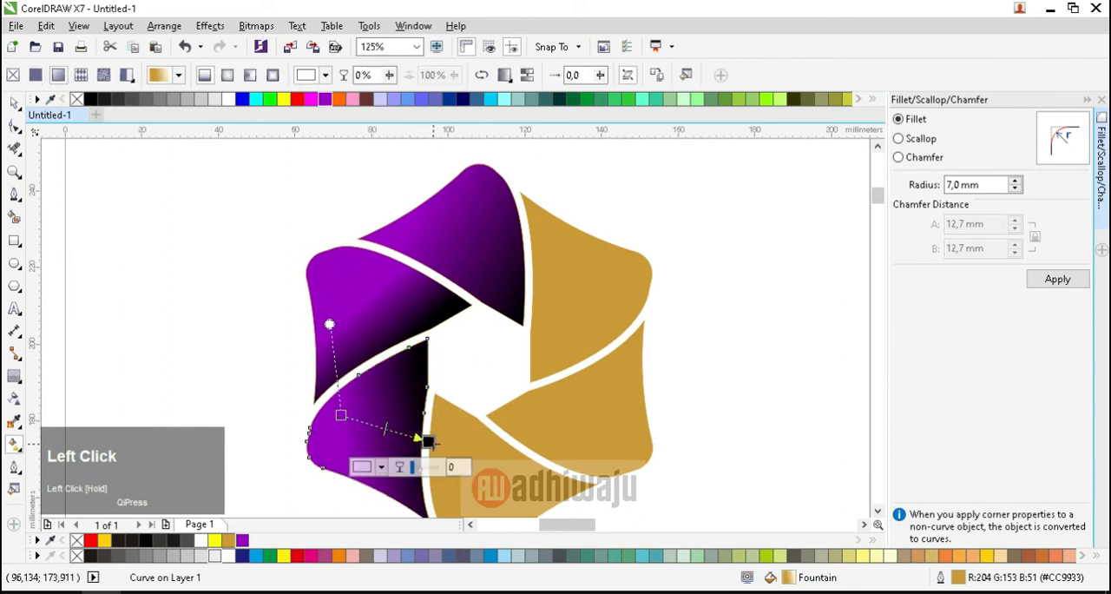
Step: Repeat the purple-to-black fountain fill on the bottom segment, with purple starting inside it and black ending past its upper-right edge
click(503, 490)
key(ctrl+r)
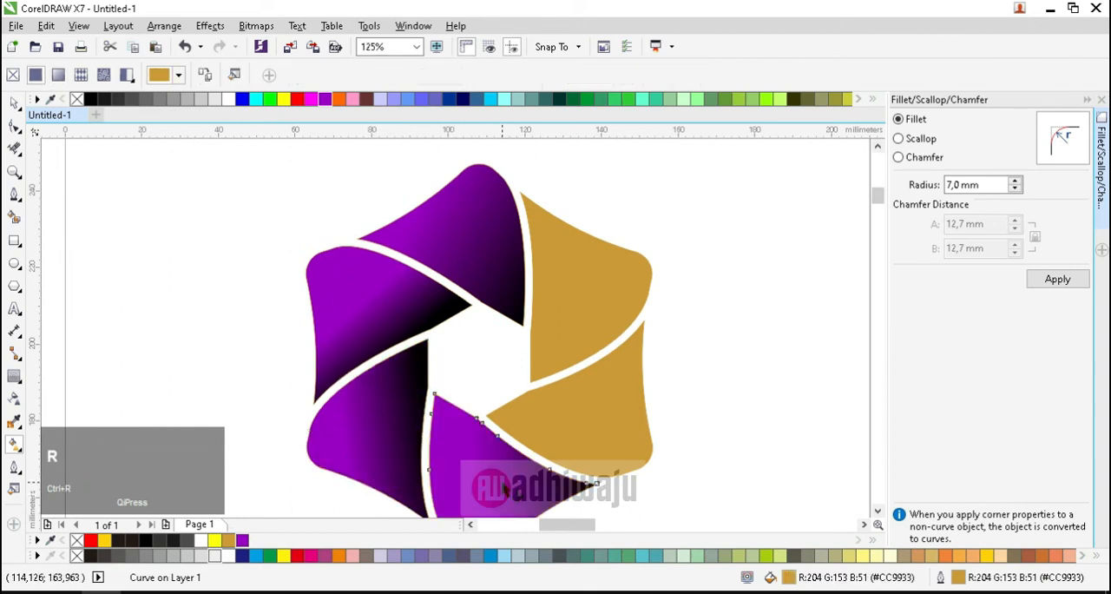
click(506, 489)
drag(594, 483, 539, 441)
drag(477, 461, 466, 486)
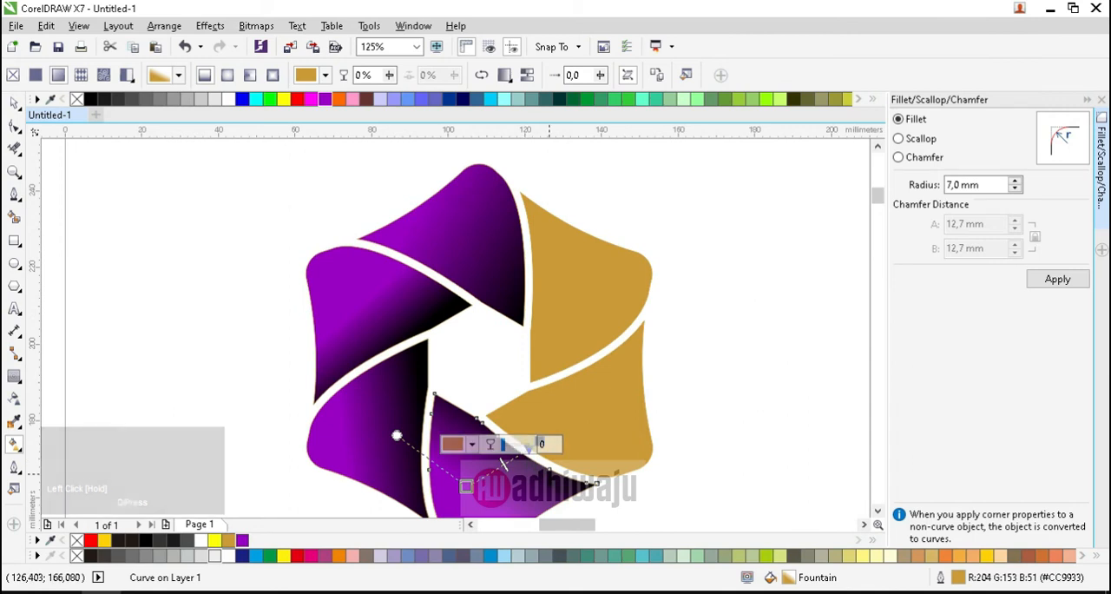
click(467, 486)
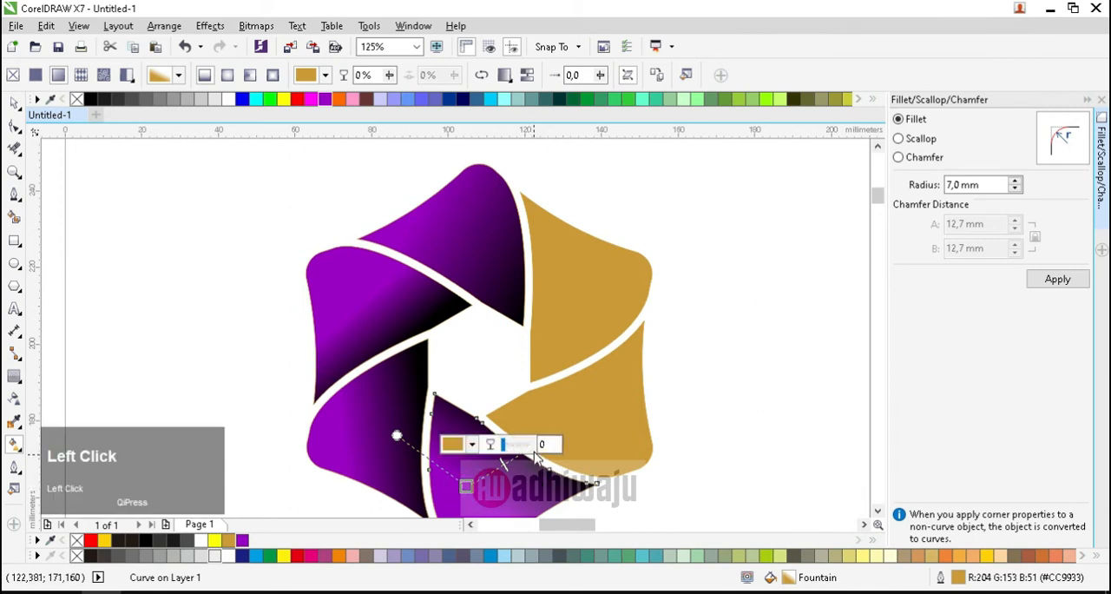
drag(464, 493, 462, 496)
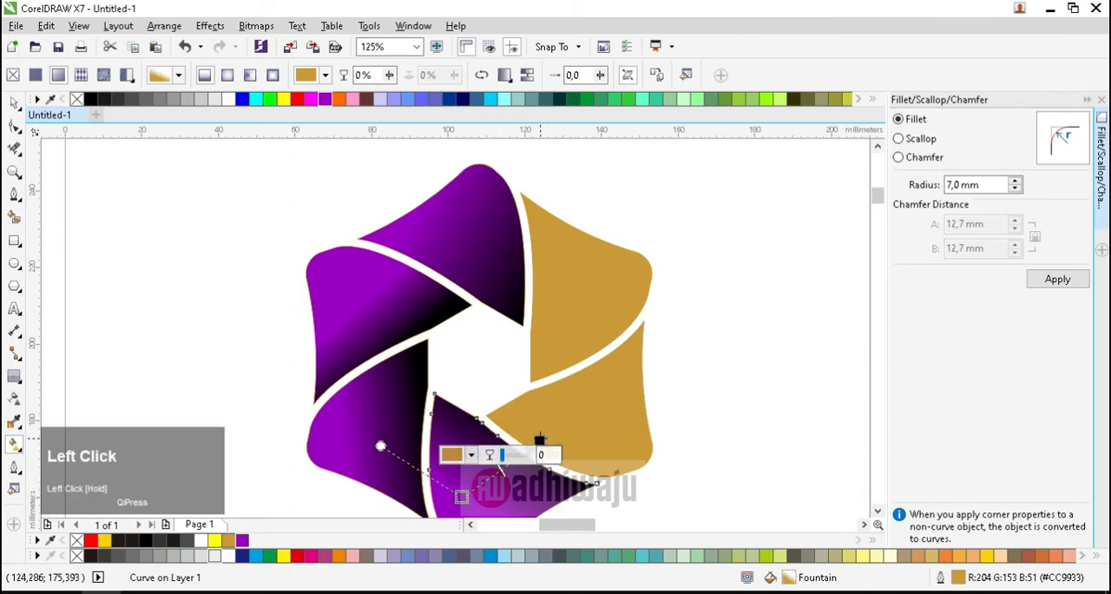
drag(539, 440, 526, 436)
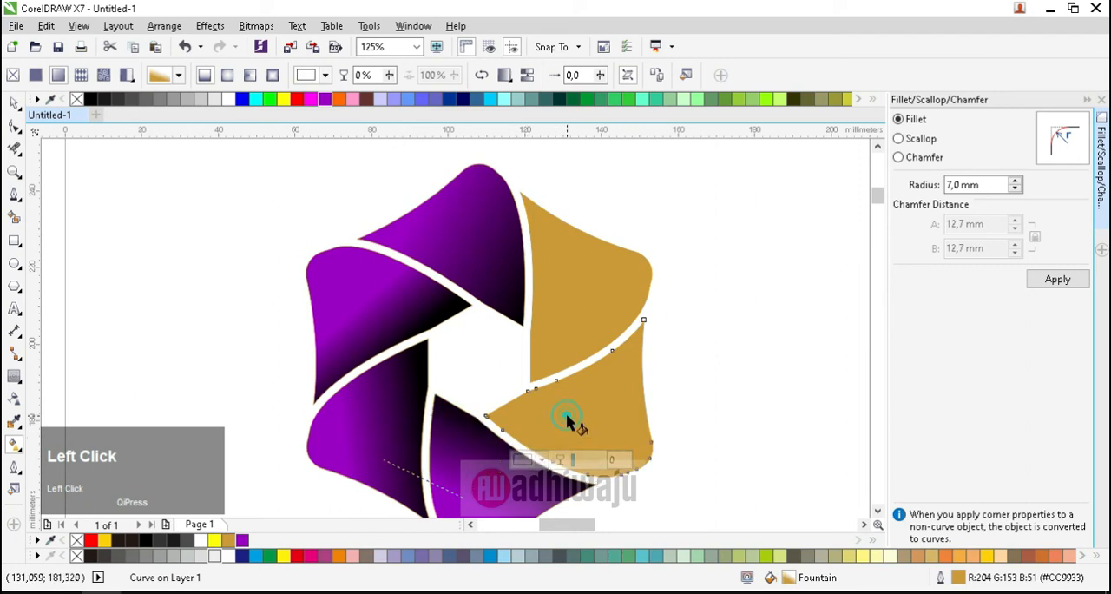
Step: Repeat the fountain fill on the lower-right segment, with purple starting near its lower edge and black ending at the gap above it
key(ctrl+r)
click(597, 404)
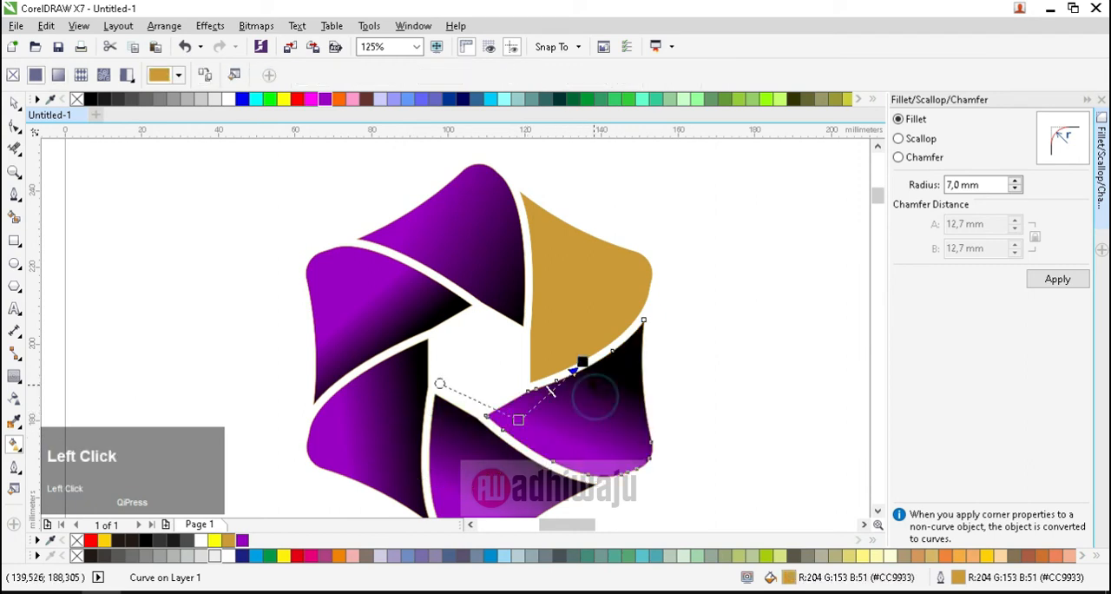
drag(518, 421, 652, 413)
click(583, 368)
drag(588, 366, 558, 371)
drag(651, 414, 585, 454)
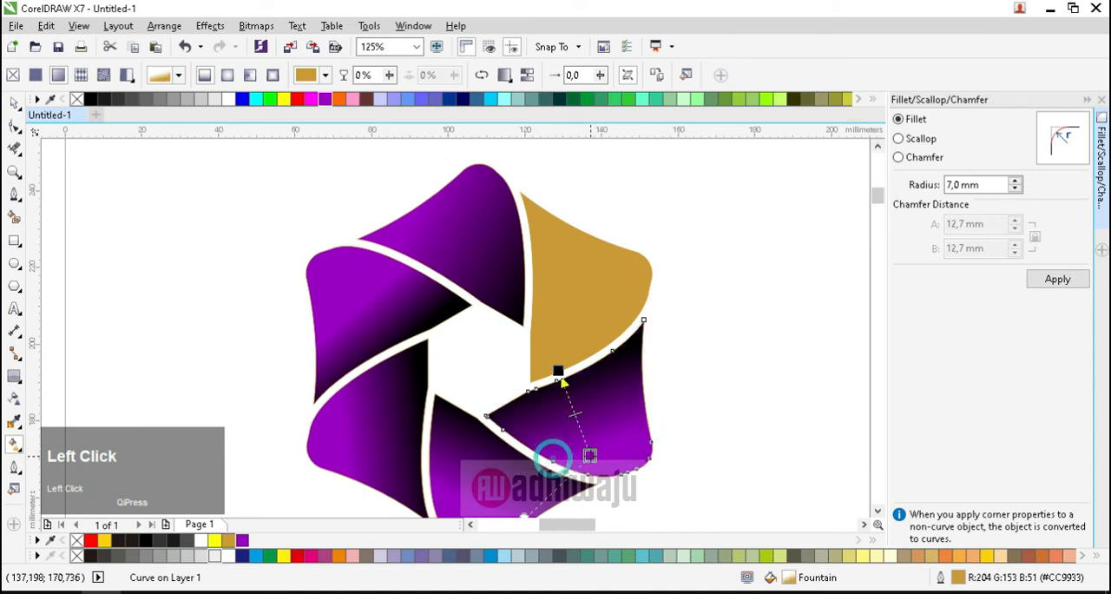
Step: Repeat the fountain fill on the upper-right segment, with purple starting near its lower-right edge and black ending at the edge beside the uppermost segment
click(571, 302)
key(ctrl+r)
click(571, 298)
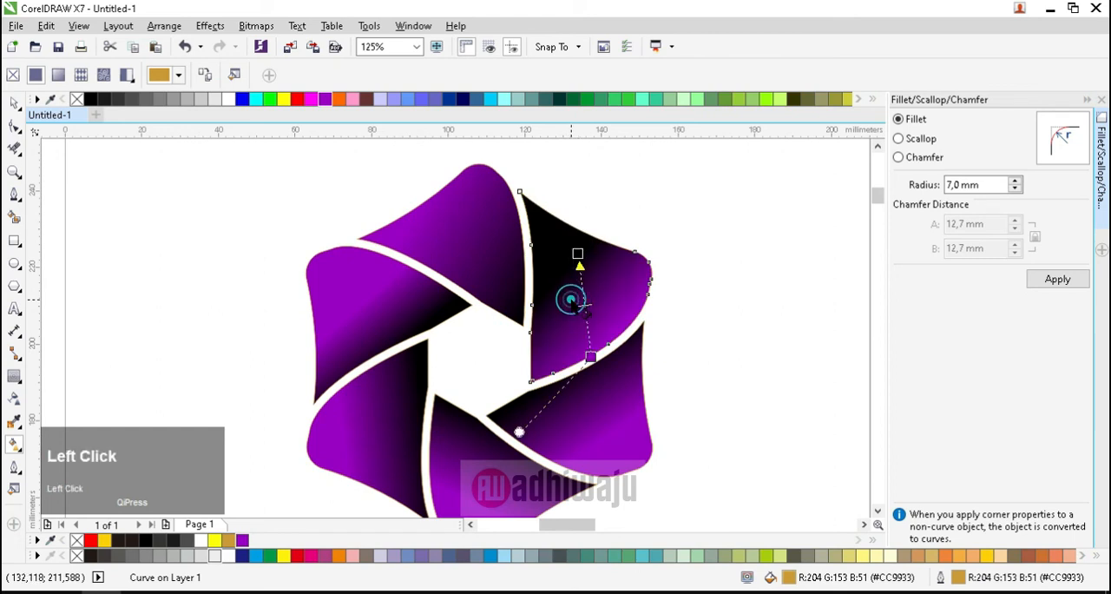
drag(576, 249, 532, 300)
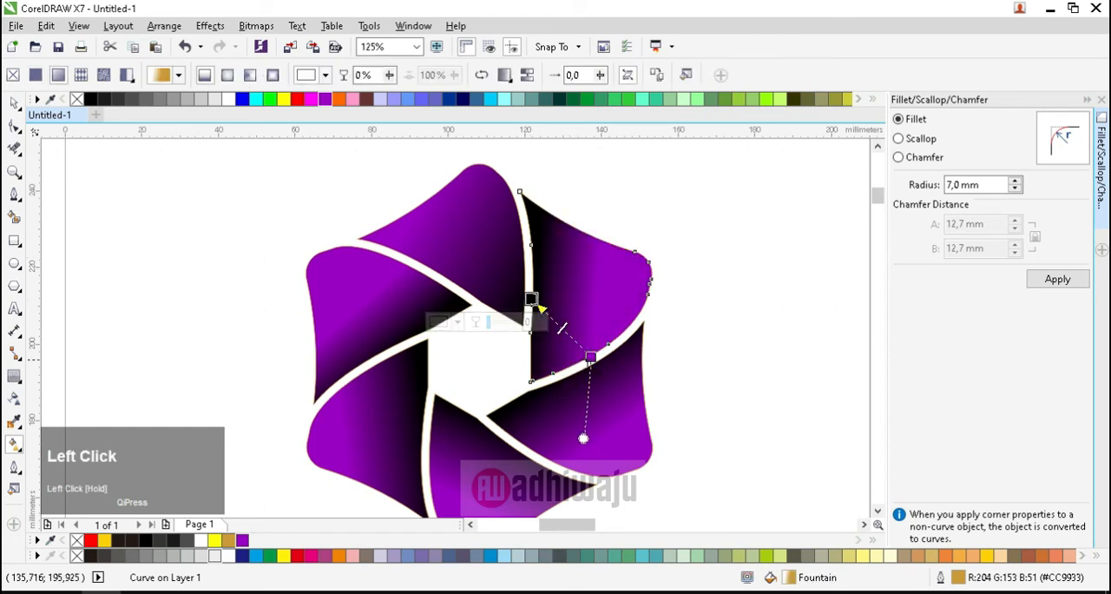
drag(590, 356, 609, 328)
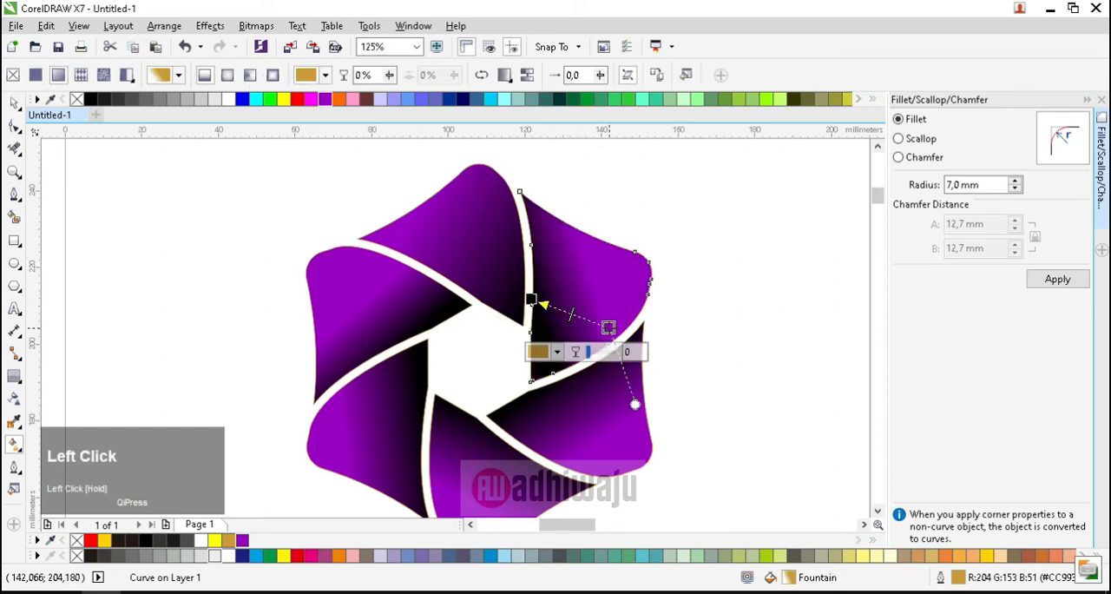
Step: Move the black end of the upper-right segment's fountain fill inward from the gap so black extends farther into the segment
click(609, 327)
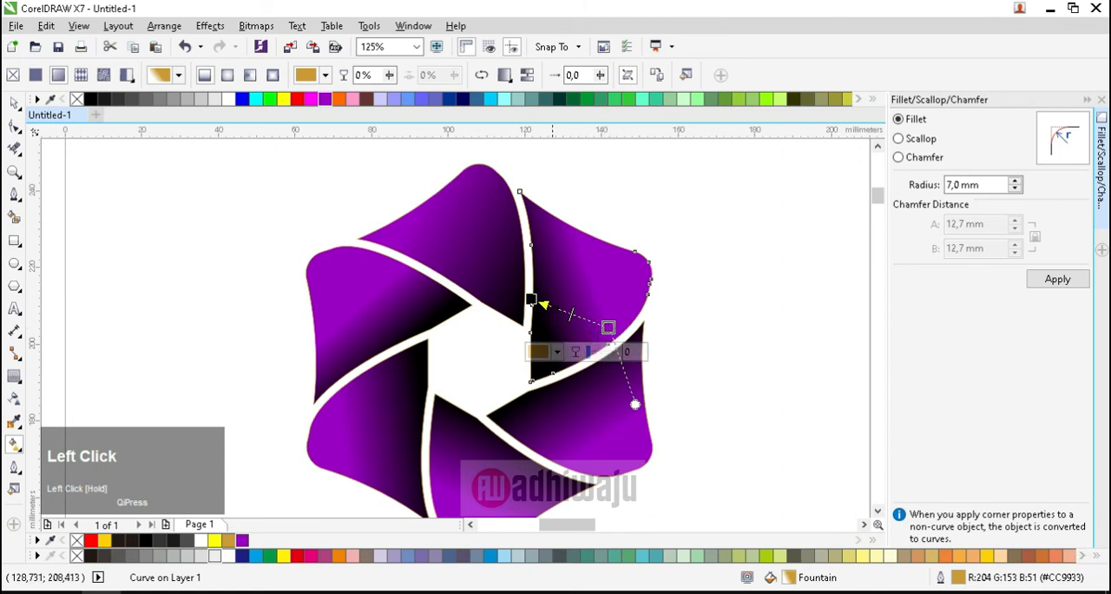
drag(533, 300, 546, 284)
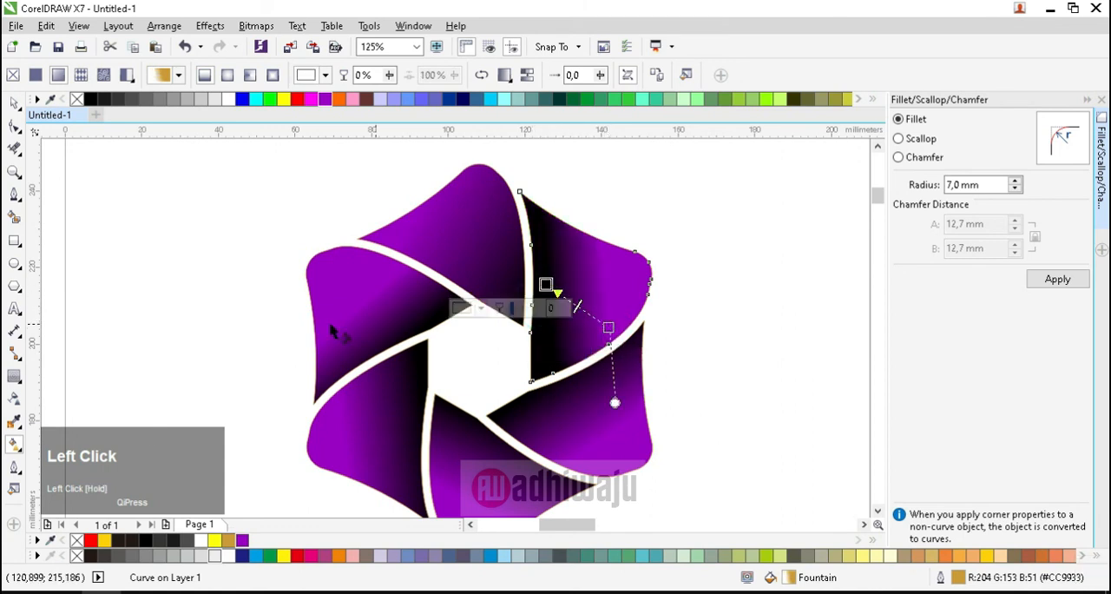
Step: Select all six gradient-filled segments of the purple logo and group them
scroll(487, 328, down, 1)
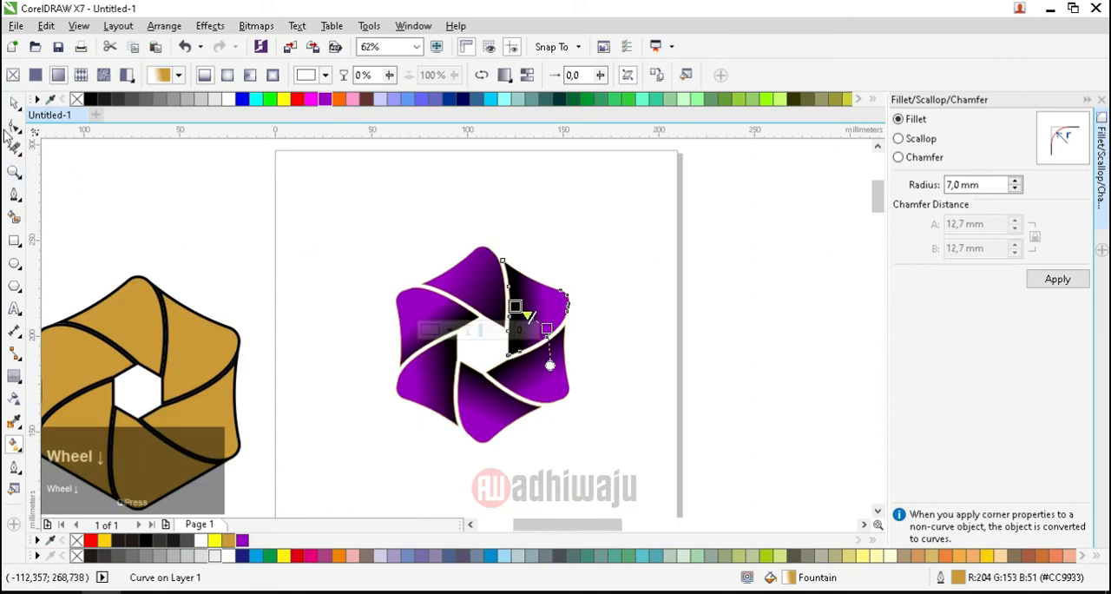
click(15, 103)
click(306, 199)
drag(306, 189, 625, 480)
key(ctrl+g)
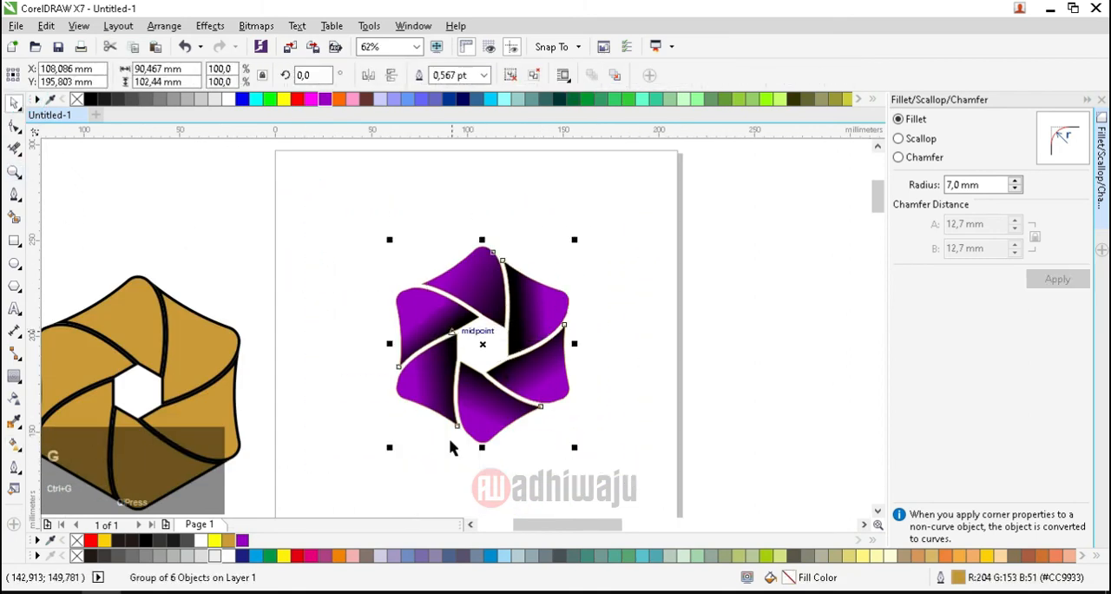
Step: Give the grouped logo a black 4.0 pt outline with round corners, placed behind the fill and scaling with the object
click(14, 171)
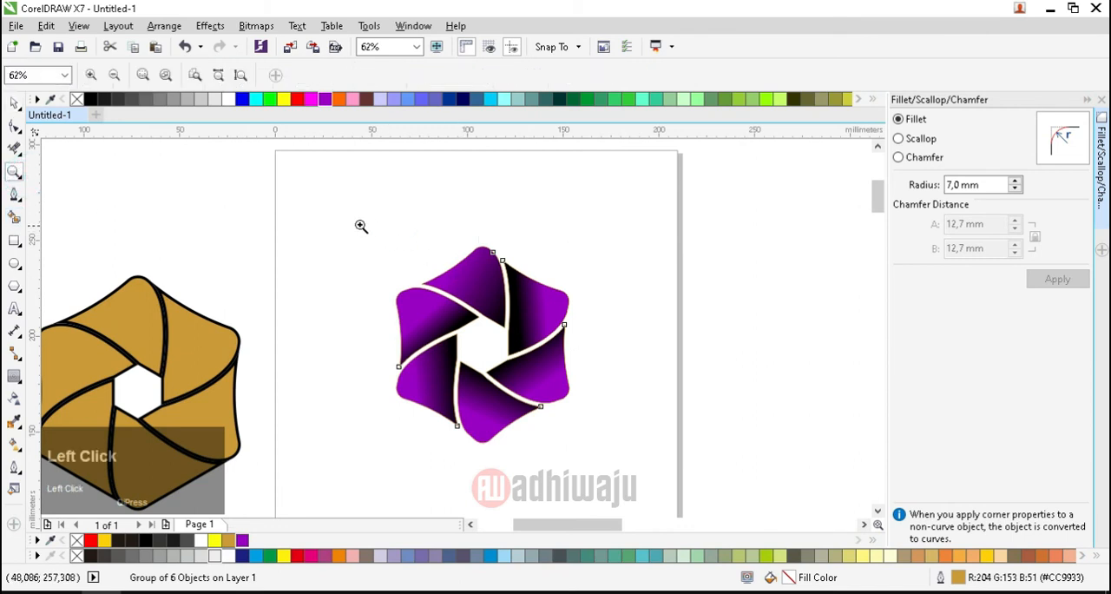
drag(365, 228, 625, 469)
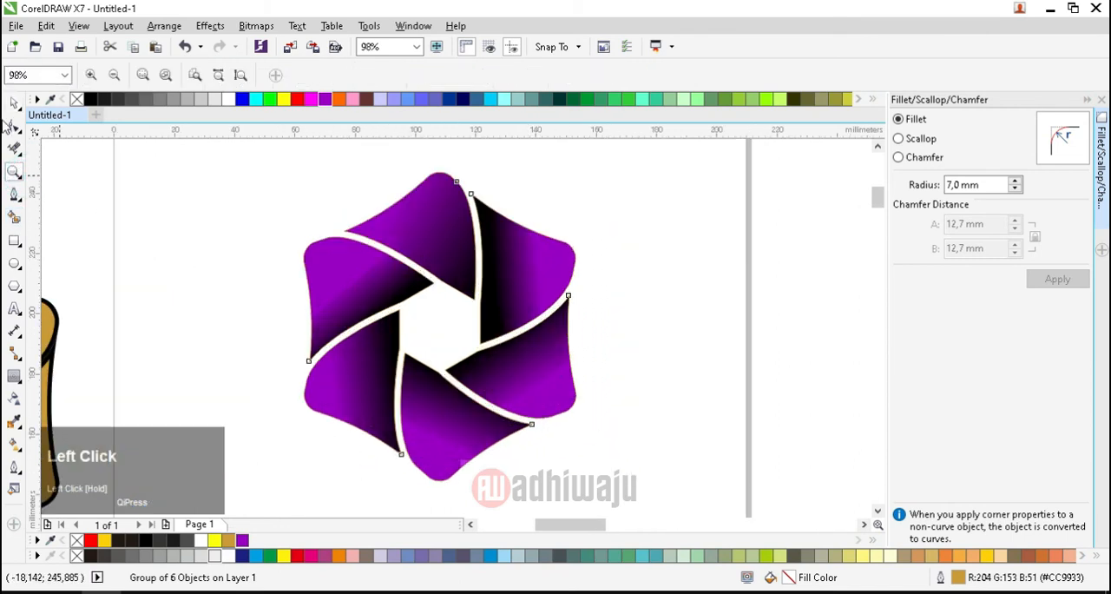
click(12, 104)
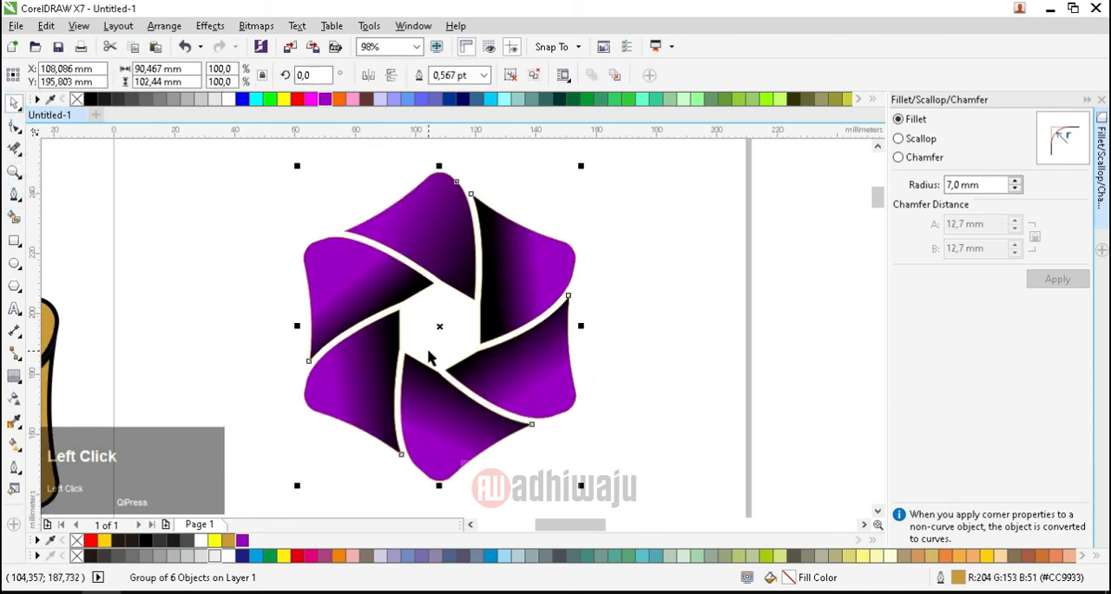
right_click(92, 99)
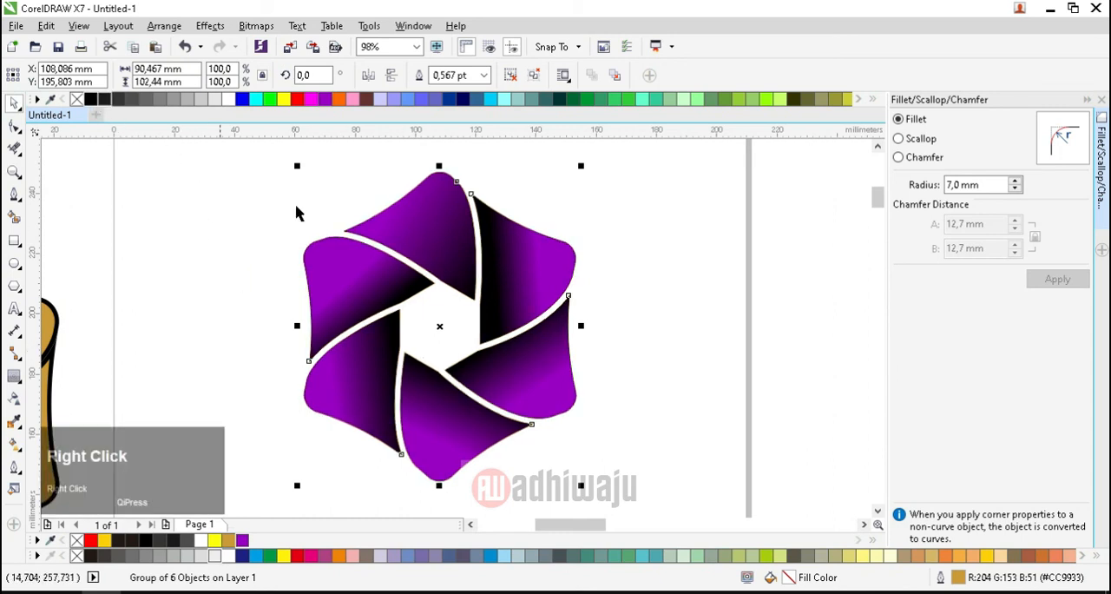
double_click(958, 577)
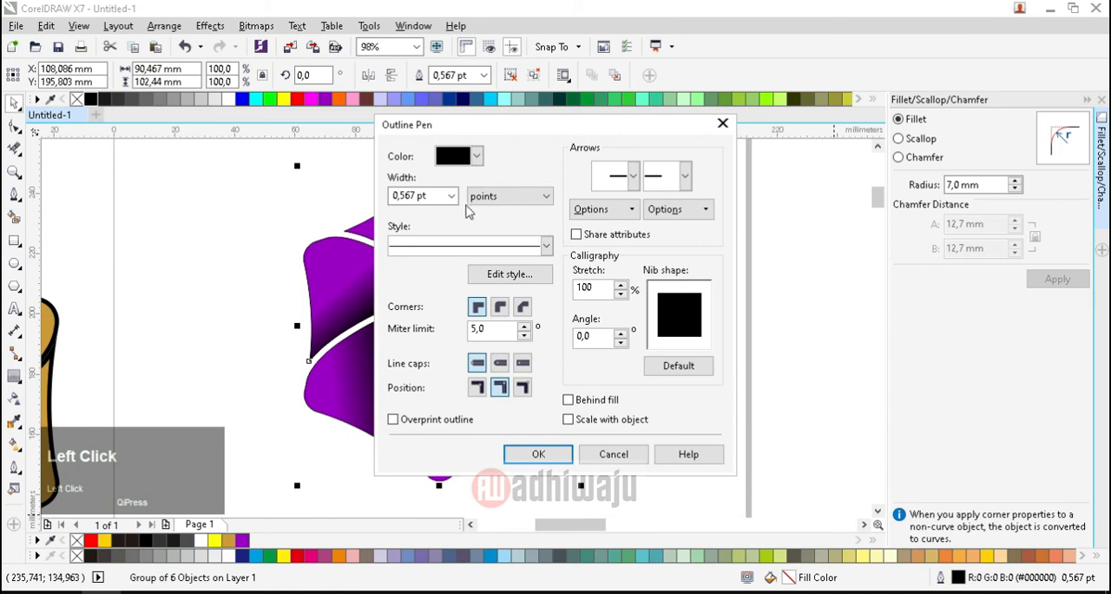
click(452, 196)
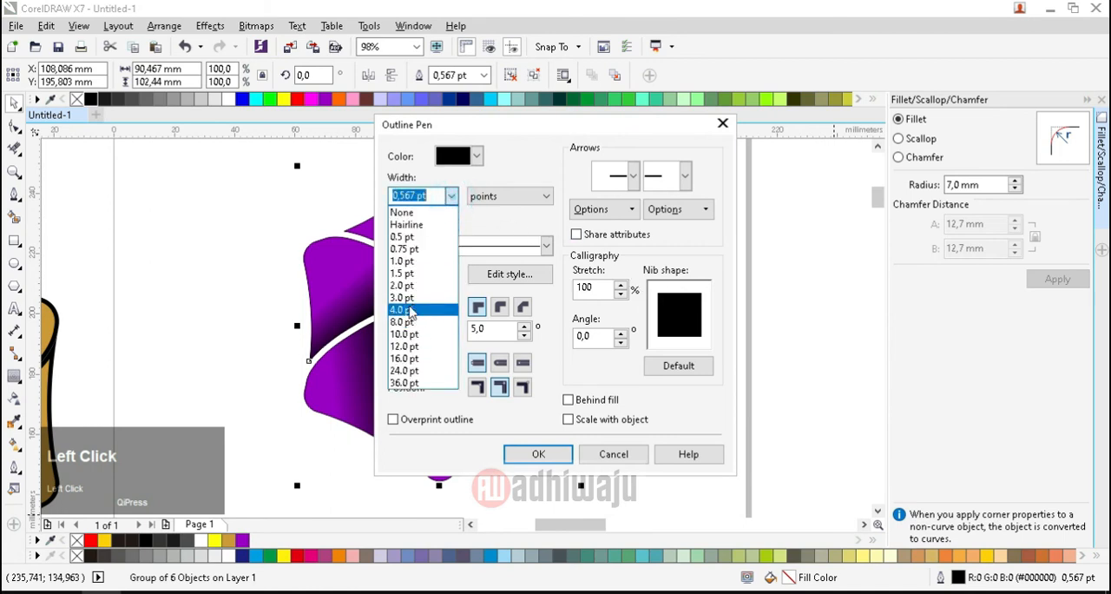
click(423, 311)
click(573, 418)
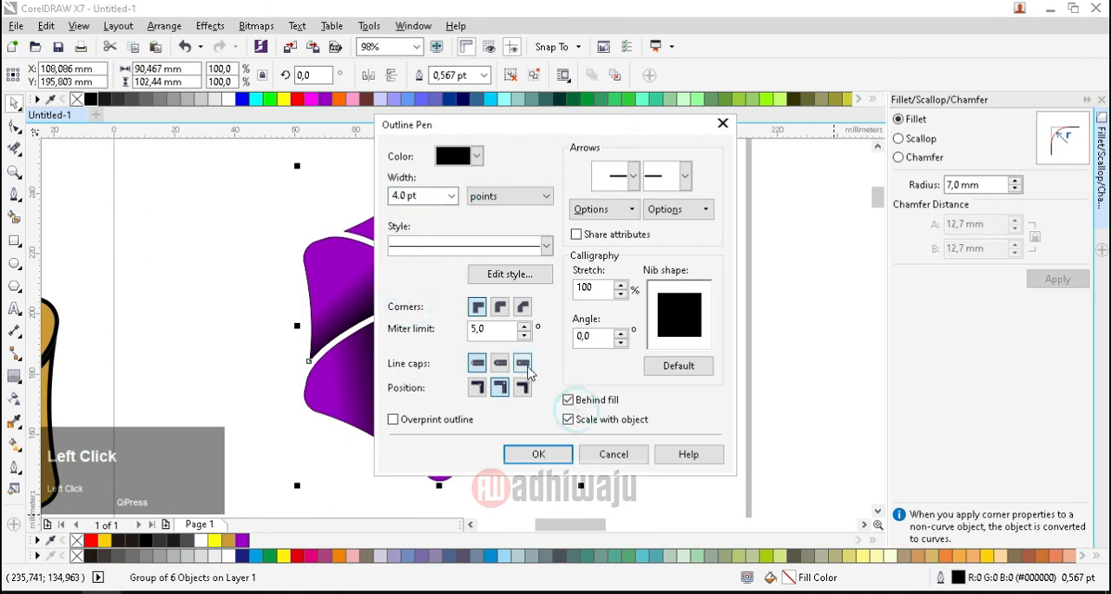
click(500, 306)
click(537, 454)
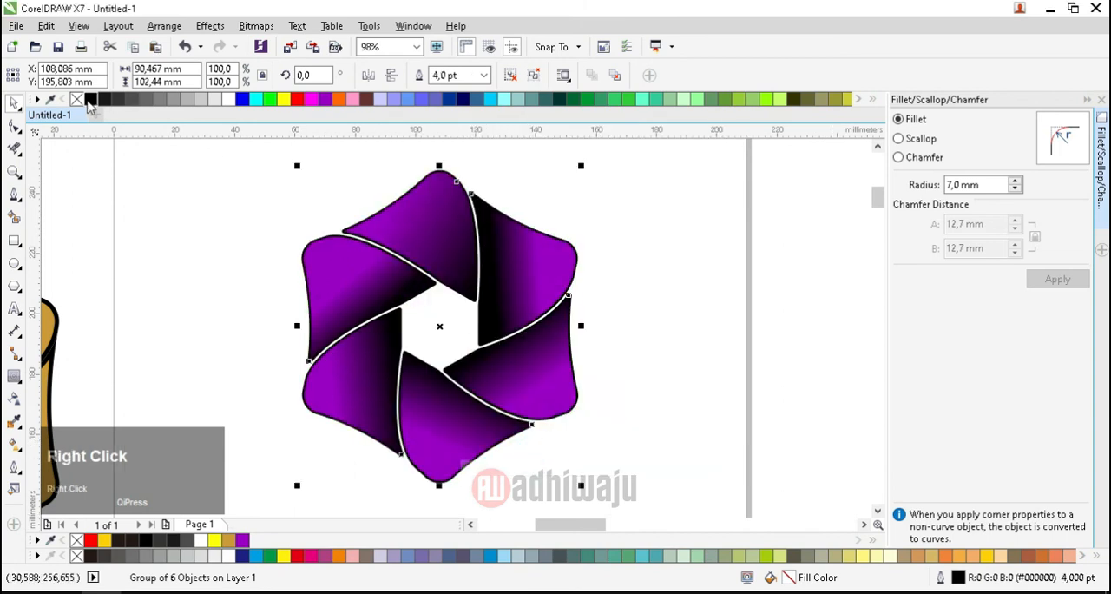
Step: Increase the grouped logo's outline width to 12.0 pt
double_click(941, 576)
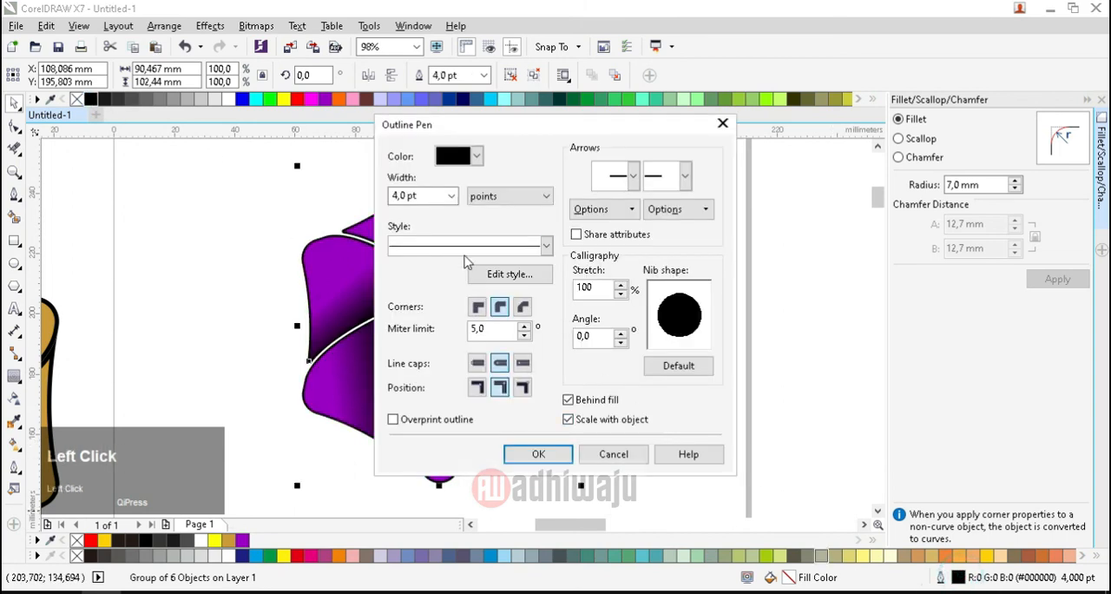
click(450, 198)
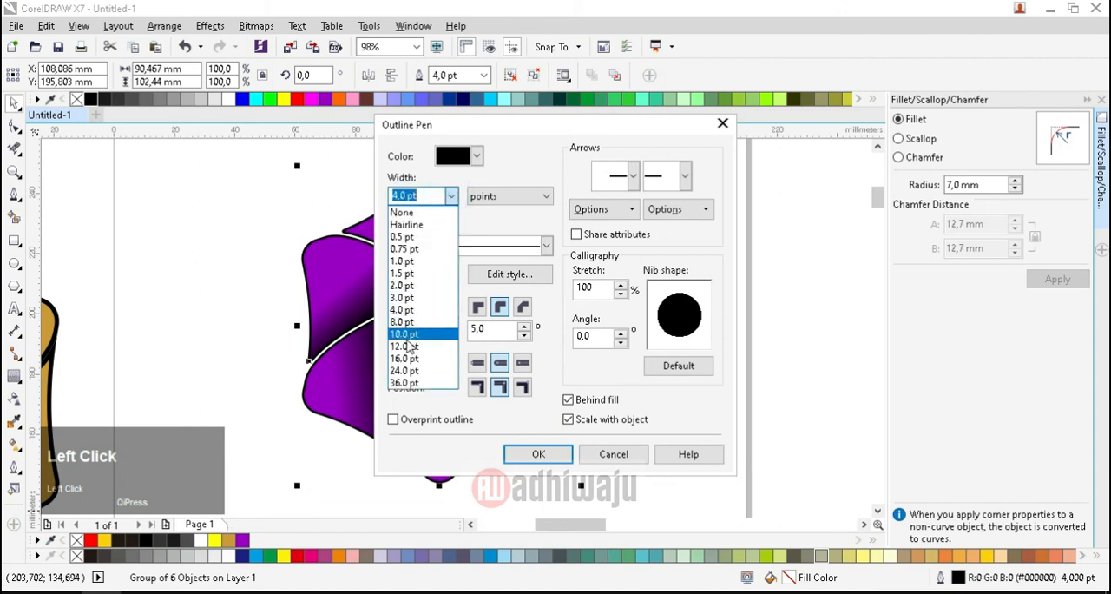
click(405, 346)
click(547, 454)
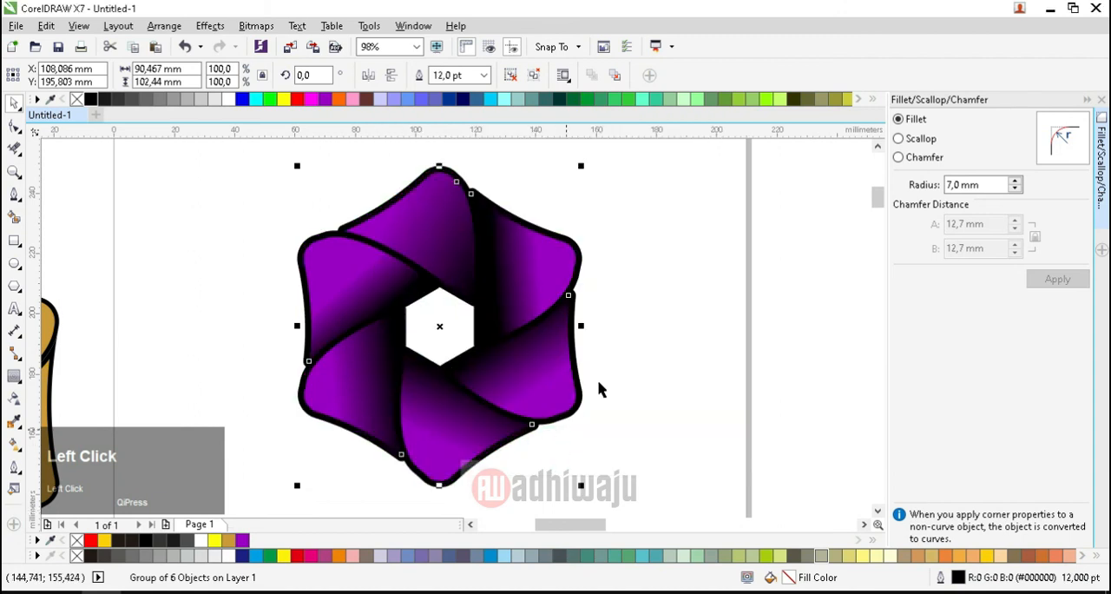
Step: Try white, purple, navy blue, pale cyan and light green outline colors on the grouped logo
right_click(228, 100)
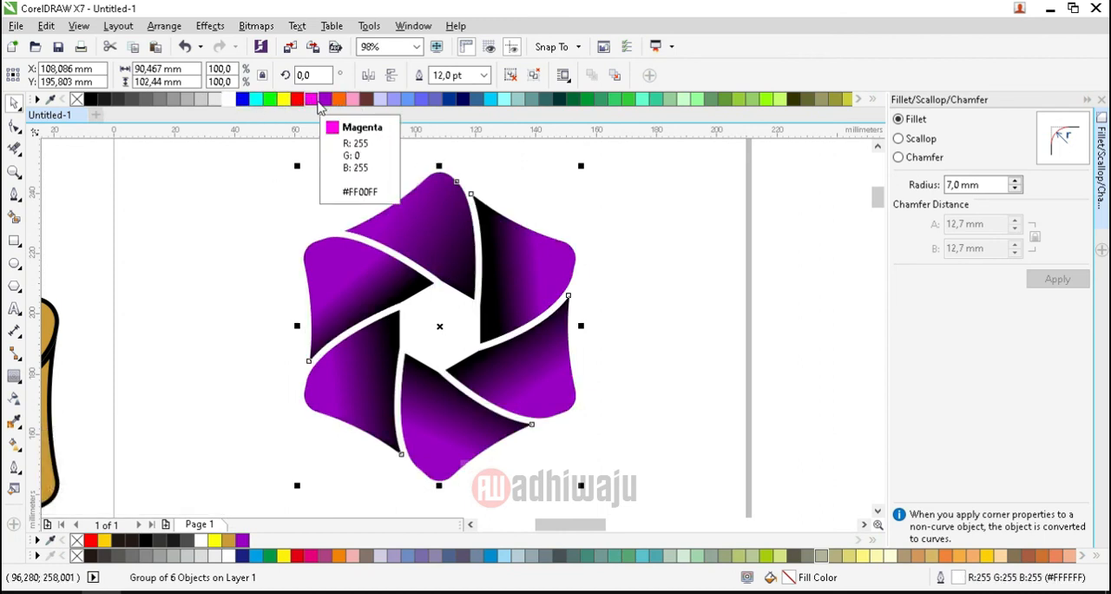
right_click(323, 101)
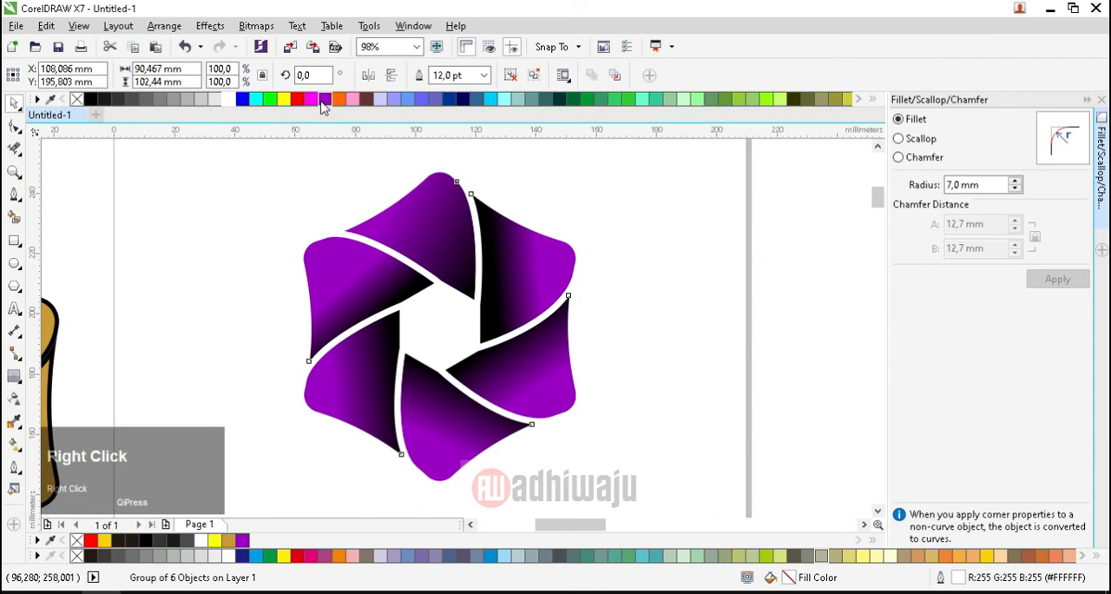
right_click(457, 101)
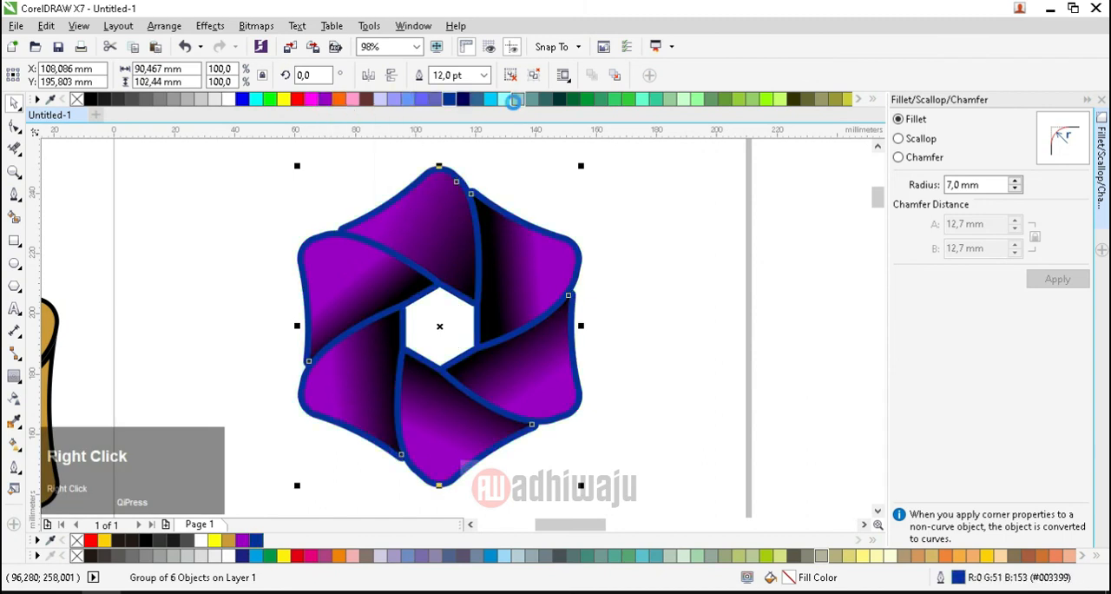
right_click(513, 101)
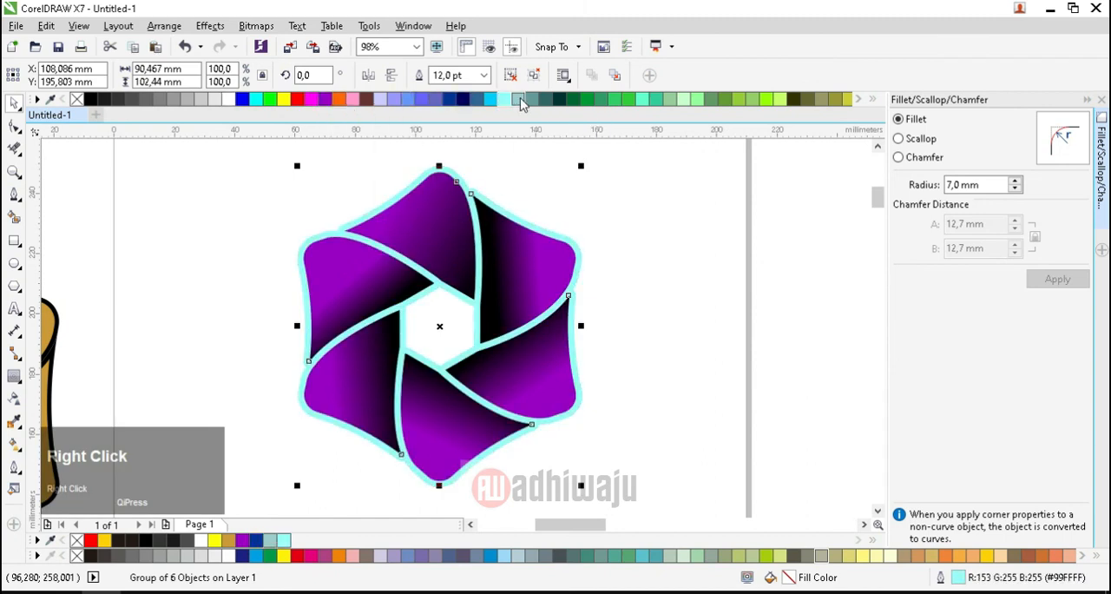
right_click(519, 101)
right_click(781, 100)
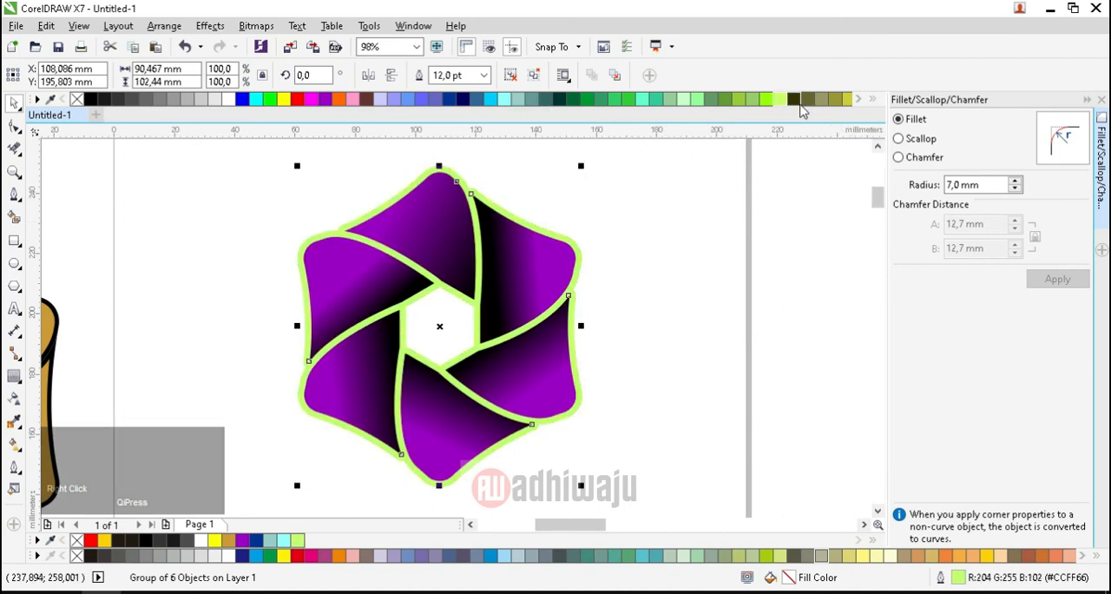
Step: Close the Fillet/Scallop/Chamfer docker, then set the grouped logo's outline to pale yellow (#FFFFCC) and deselect it
click(1101, 101)
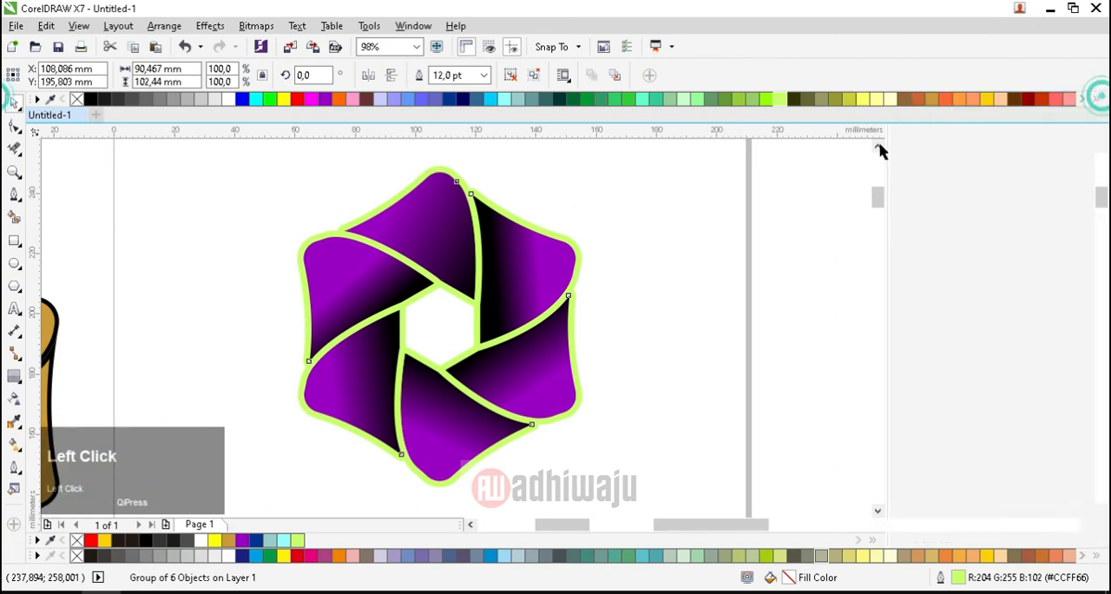
right_click(891, 101)
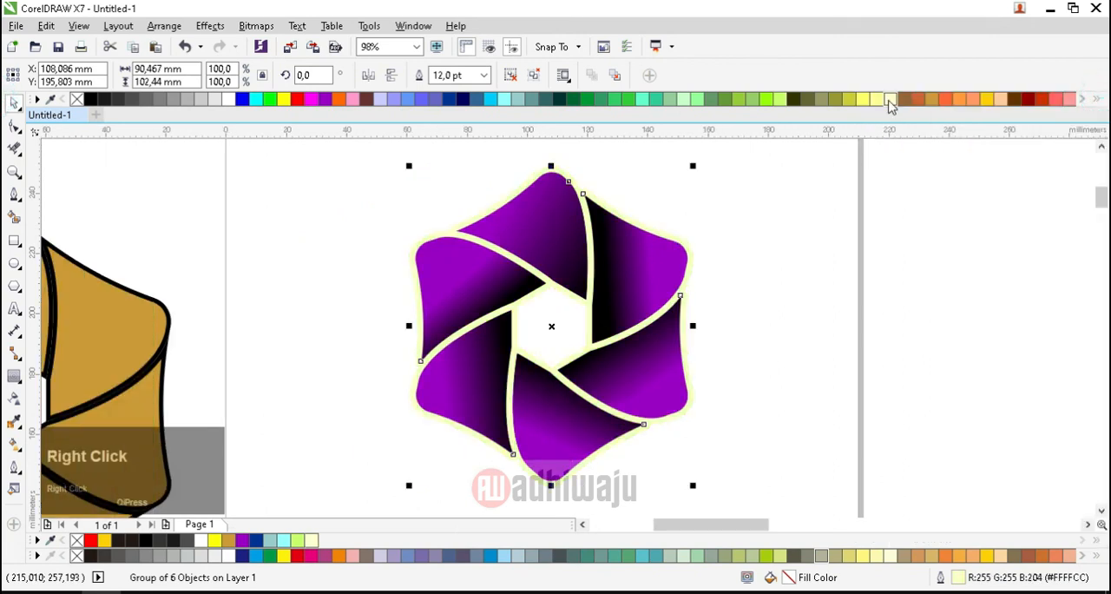
click(778, 341)
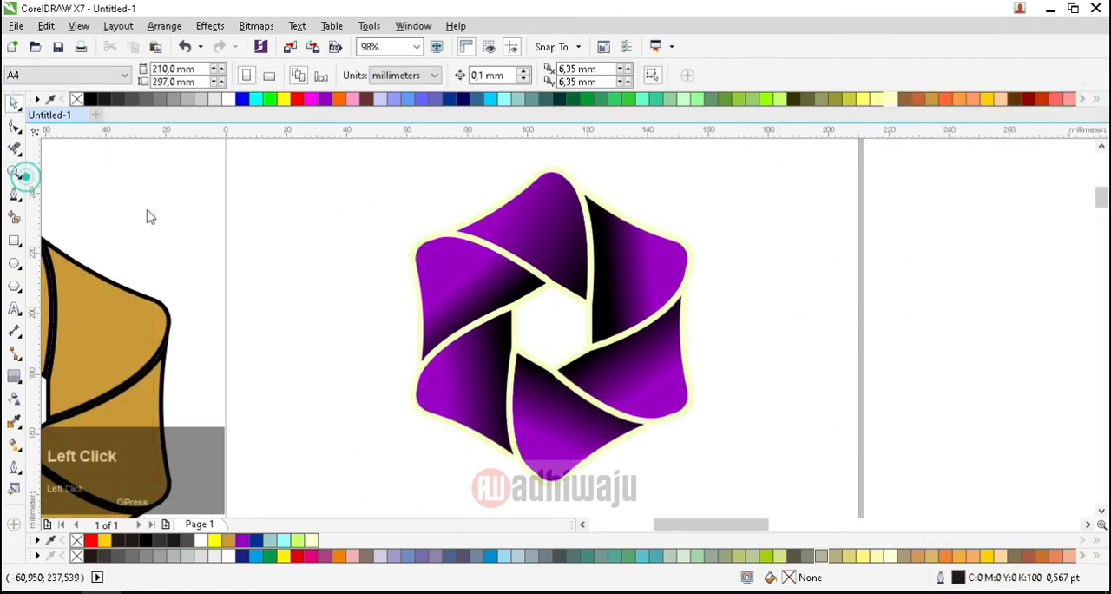
Step: Zoom in on the finished logo and examine it in a full-screen preview
drag(377, 168, 741, 492)
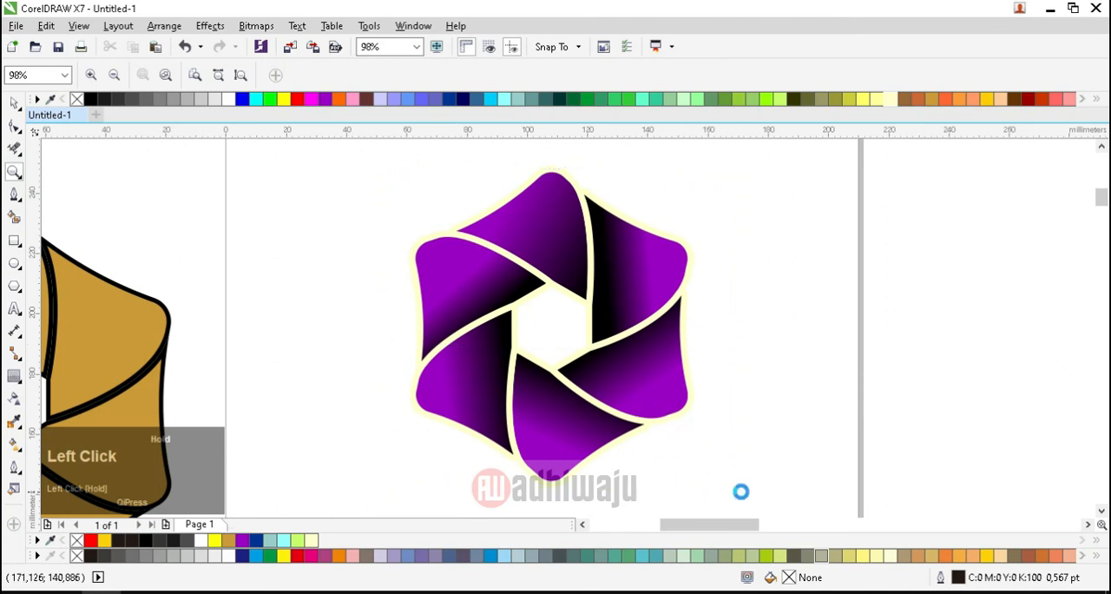
key(F9)
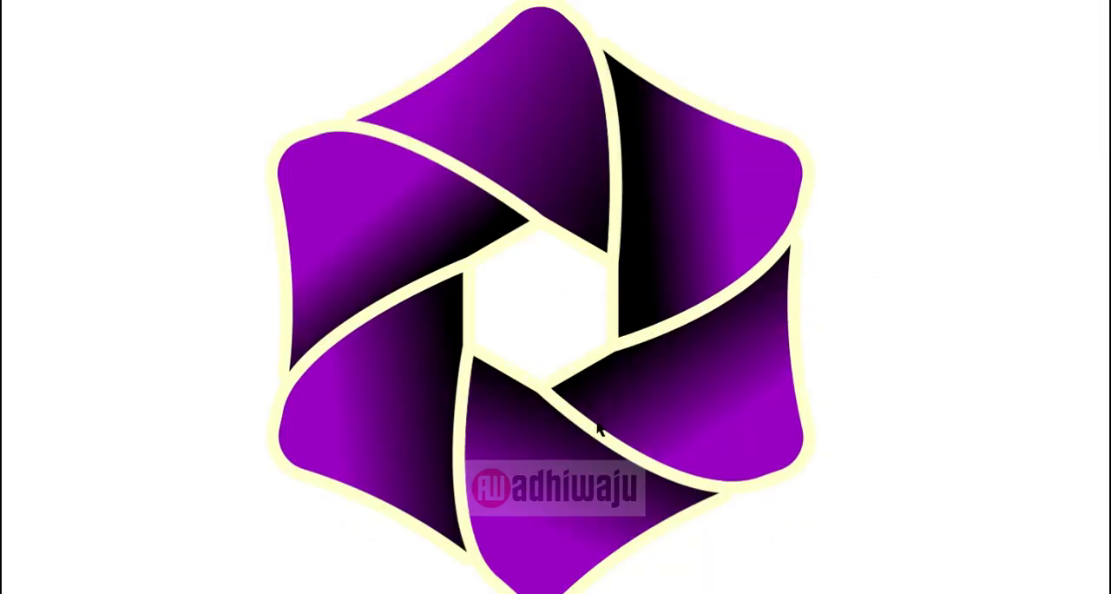